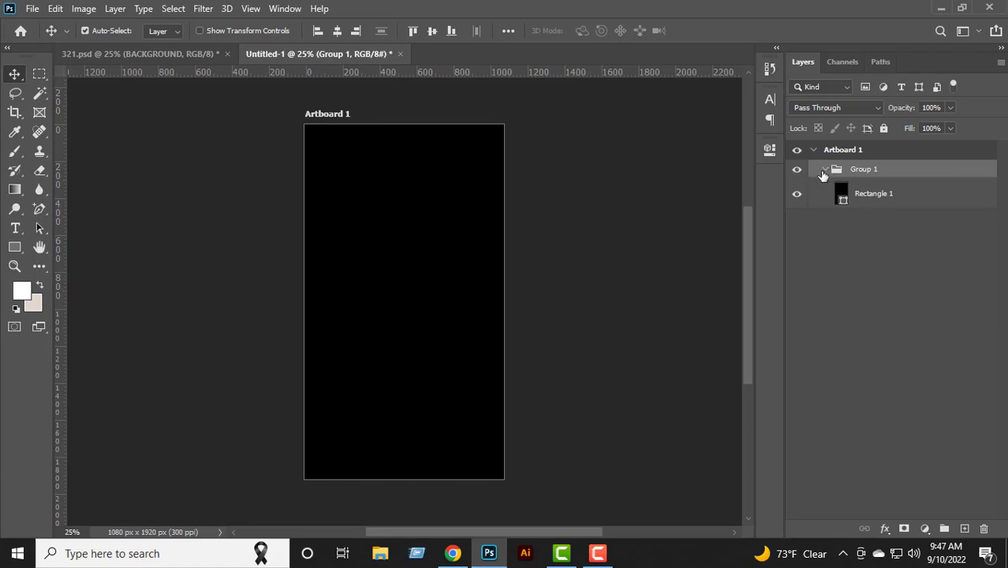
- Collapse Group 1 and rename it as Background
{"action": "left_click", "coordinate": [823, 174]}
{"action": "type", "text": "d"}
{"action": "double_click", "coordinate": [861, 172]}
{"action": "key", "text": "Return"}
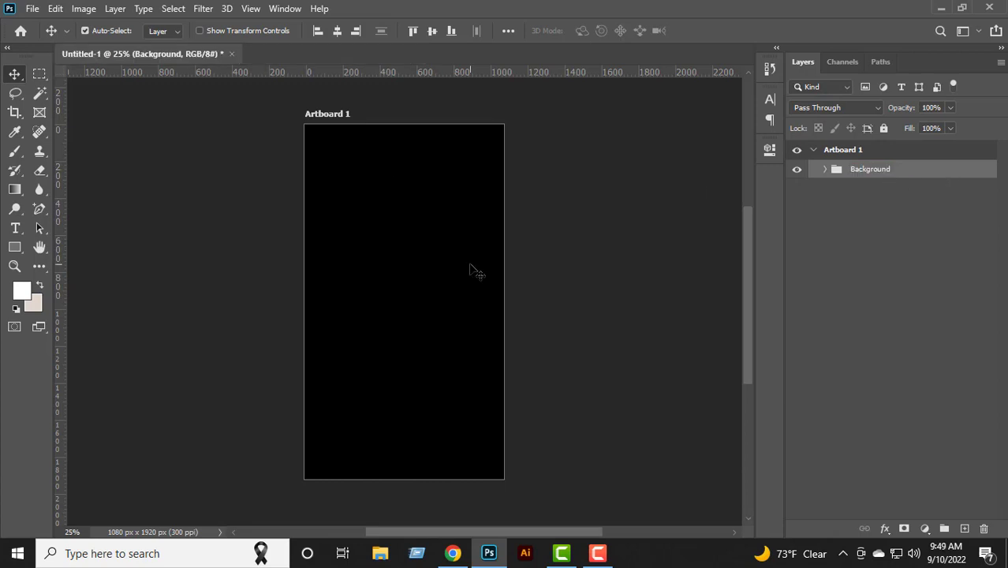
- Draw a wide white rectangle across the artboard, extending past both of its sides
{"action": "left_click", "coordinate": [14, 247]}
{"action": "left_click", "coordinate": [66, 249]}
{"action": "left_click_drag", "start_coordinate": [224, 251], "coordinate": [646, 151]}
{"action": "key", "text": "v"}
- Rotate the white rectangle to about -37° and resize it into a broad diagonal band across the artboard, accepting conversion to a regular path
{"action": "key", "text": "ctrl+t"}
{"action": "left_click_drag", "start_coordinate": [434, 332], "coordinate": [347, 349]}
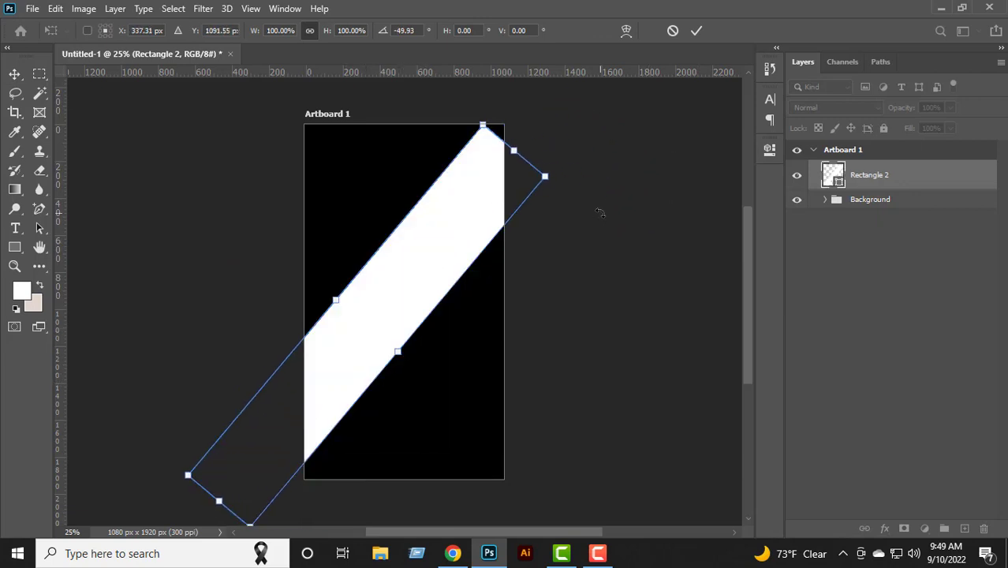
{"action": "left_click_drag", "start_coordinate": [602, 210], "coordinate": [621, 265]}
{"action": "left_click_drag", "start_coordinate": [449, 277], "coordinate": [463, 294]}
{"action": "left_click_drag", "start_coordinate": [408, 378], "coordinate": [414, 384]}
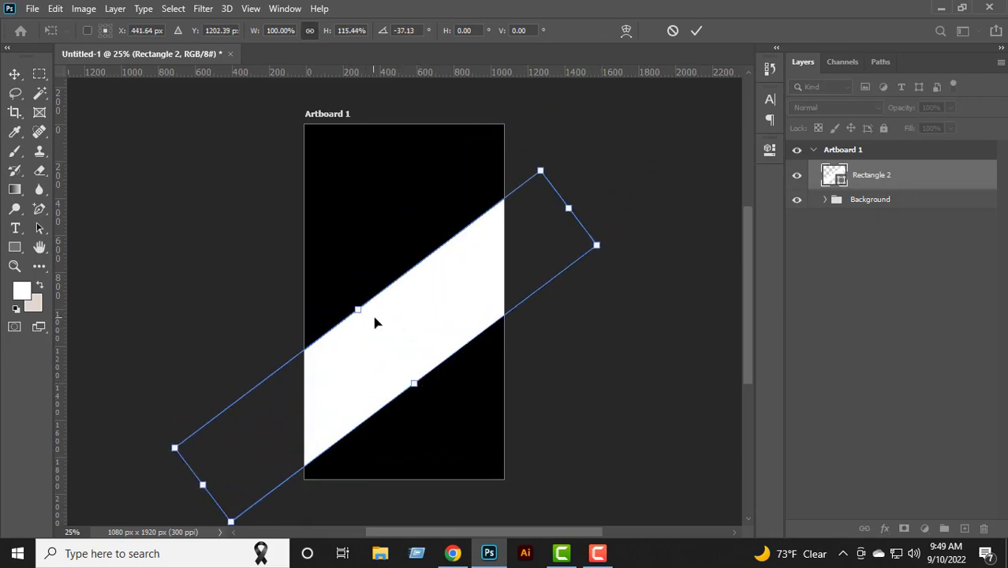
{"action": "left_click_drag", "start_coordinate": [356, 307], "coordinate": [346, 295]}
{"action": "left_click_drag", "start_coordinate": [198, 479], "coordinate": [253, 437]}
{"action": "mouse_move", "coordinate": [563, 203]}
{"action": "left_mouse_down"}
{"action": "mouse_move", "coordinate": [550, 211]}
{"action": "mouse_move", "coordinate": [599, 170]}
{"action": "mouse_move", "coordinate": [563, 202]}
{"action": "left_mouse_up"}
{"action": "left_click", "coordinate": [696, 30]}
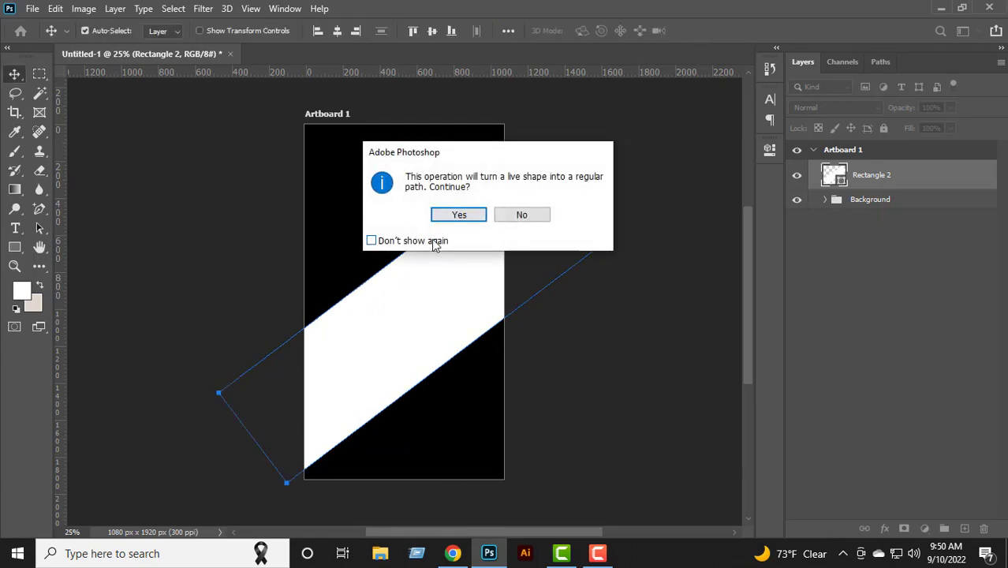
{"action": "left_click", "coordinate": [479, 214]}
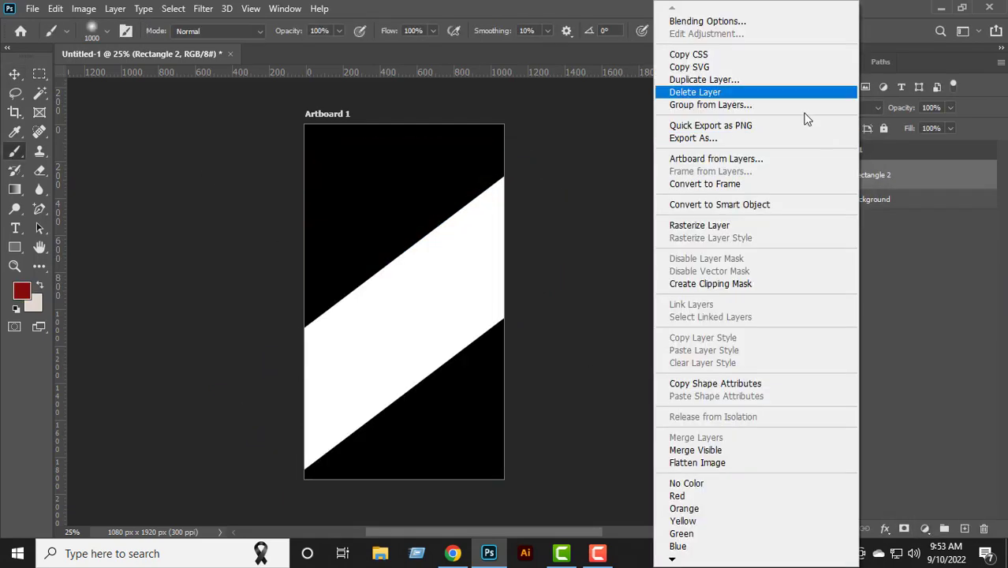
- Add a Gradient Overlay to the Rectangle 2 layer and open its gradient for editing
{"action": "left_click", "coordinate": [708, 20]}
{"action": "left_click_drag", "start_coordinate": [592, 43], "coordinate": [846, 11]}
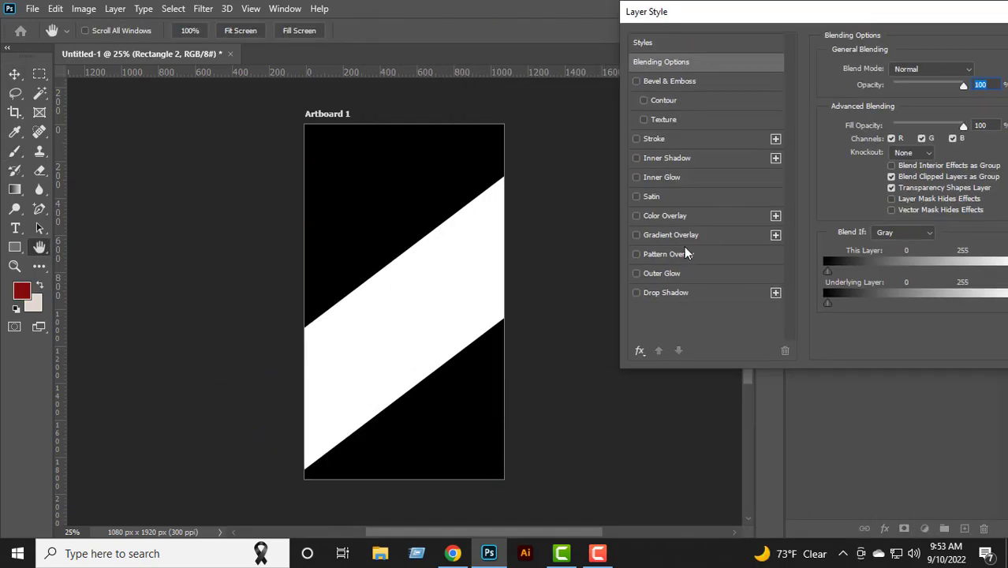
{"action": "left_click", "coordinate": [667, 236]}
{"action": "left_click", "coordinate": [908, 106]}
- Add an opacity stop at 50% location with 35% opacity to the red gradient and apply the overlay
{"action": "left_click", "coordinate": [838, 330]}
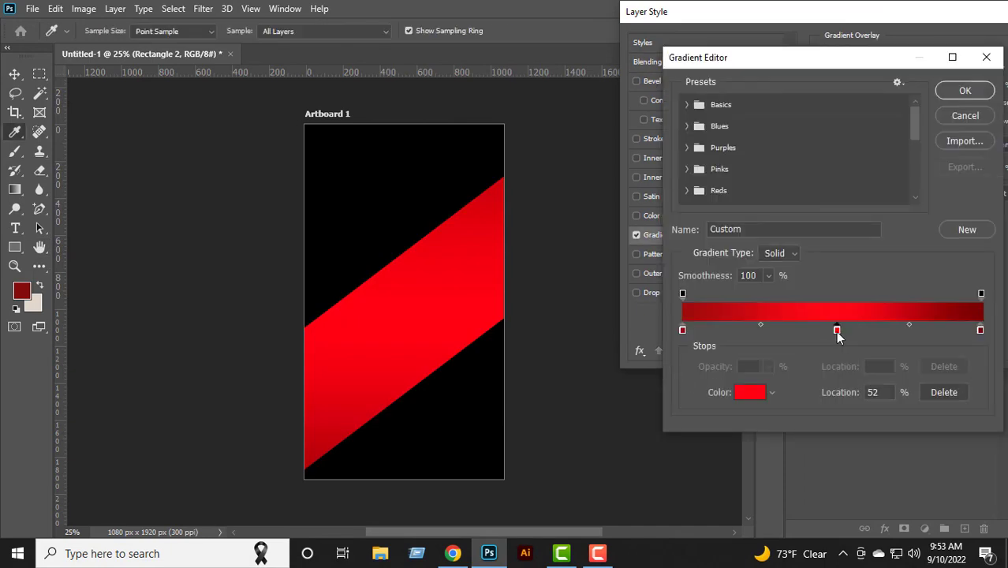
{"action": "left_click", "coordinate": [833, 297]}
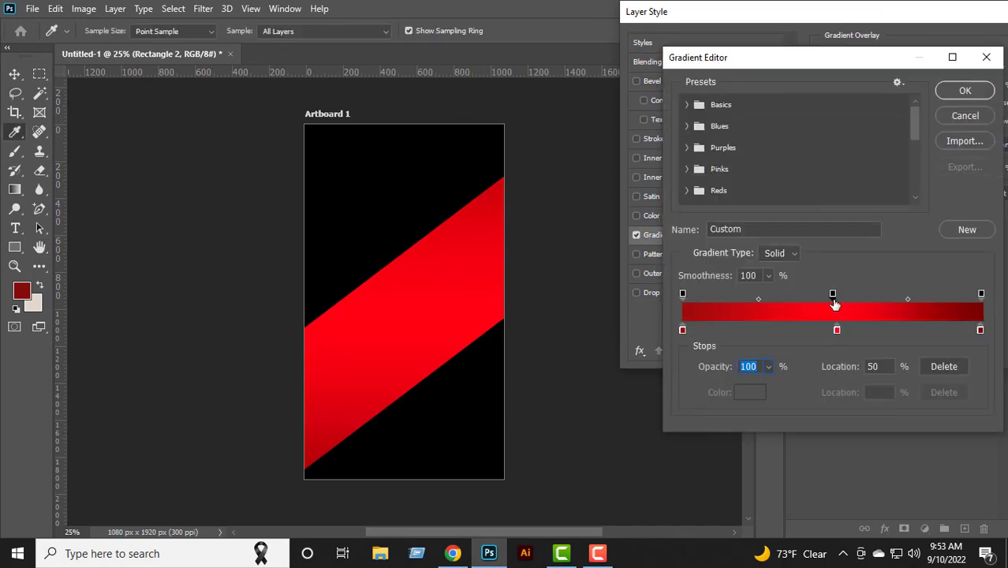
{"action": "left_click_drag", "start_coordinate": [765, 375], "coordinate": [724, 387]}
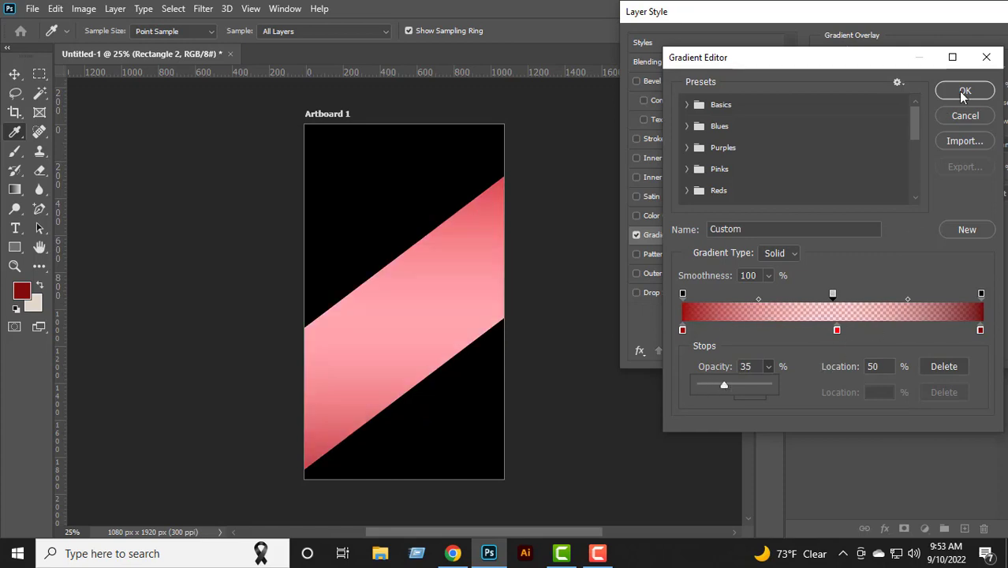
{"action": "left_click", "coordinate": [953, 115]}
{"action": "left_click", "coordinate": [924, 85]}
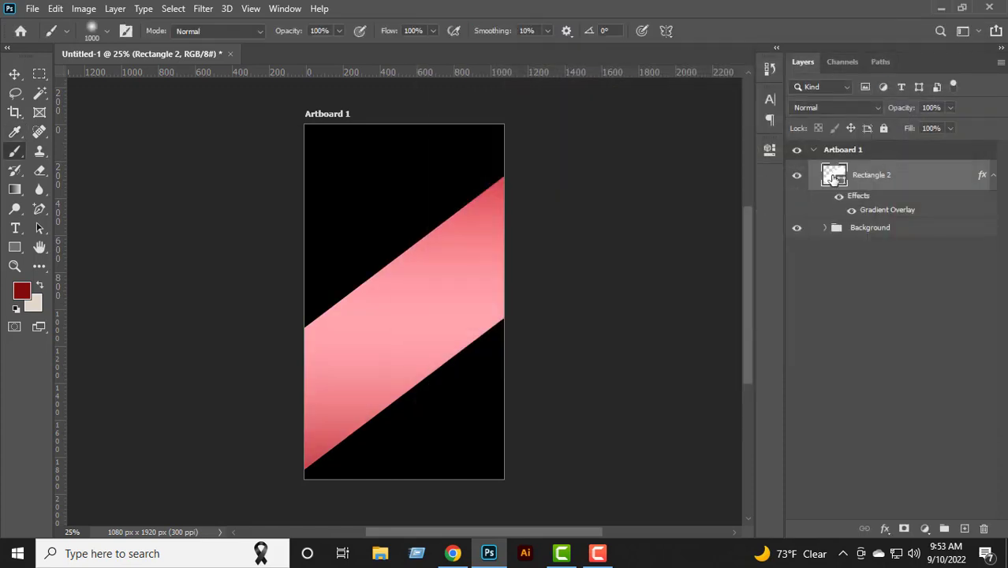
- Change the fill color of the Rectangle 2 shape to black
{"action": "double_click", "coordinate": [834, 174]}
{"action": "left_click", "coordinate": [953, 301]}
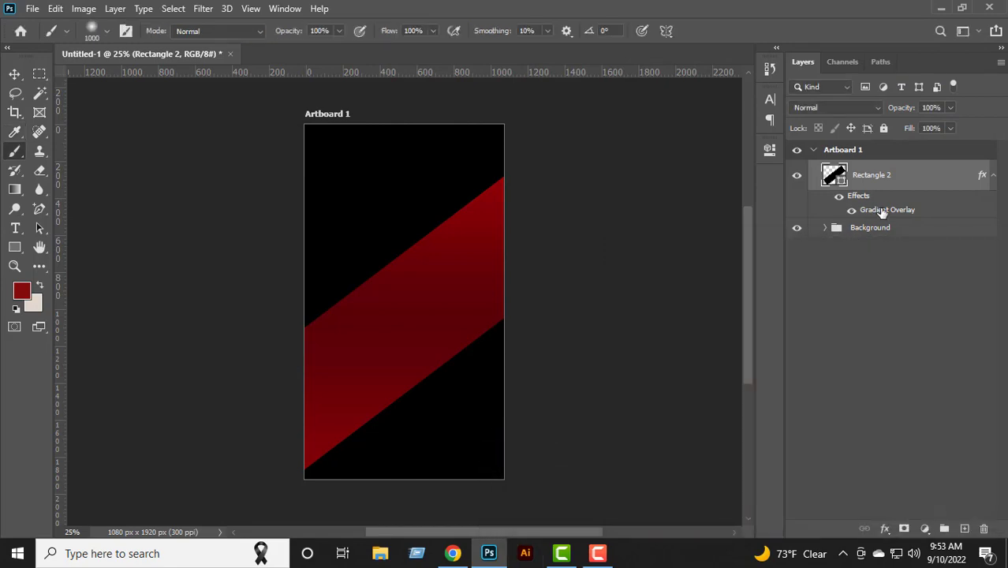
- Reopen the gradient overlay and change the color stop at 50% to a slightly softer, darker red
{"action": "double_click", "coordinate": [887, 209]}
{"action": "left_click", "coordinate": [892, 106]}
{"action": "left_click", "coordinate": [834, 332]}
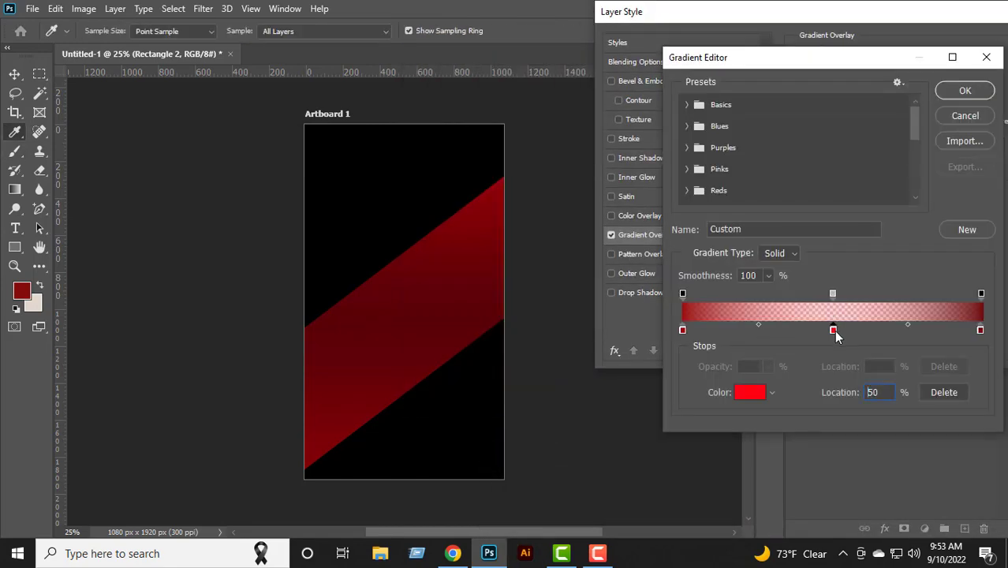
{"action": "left_click", "coordinate": [759, 396]}
{"action": "left_click_drag", "start_coordinate": [622, 404], "coordinate": [619, 469]}
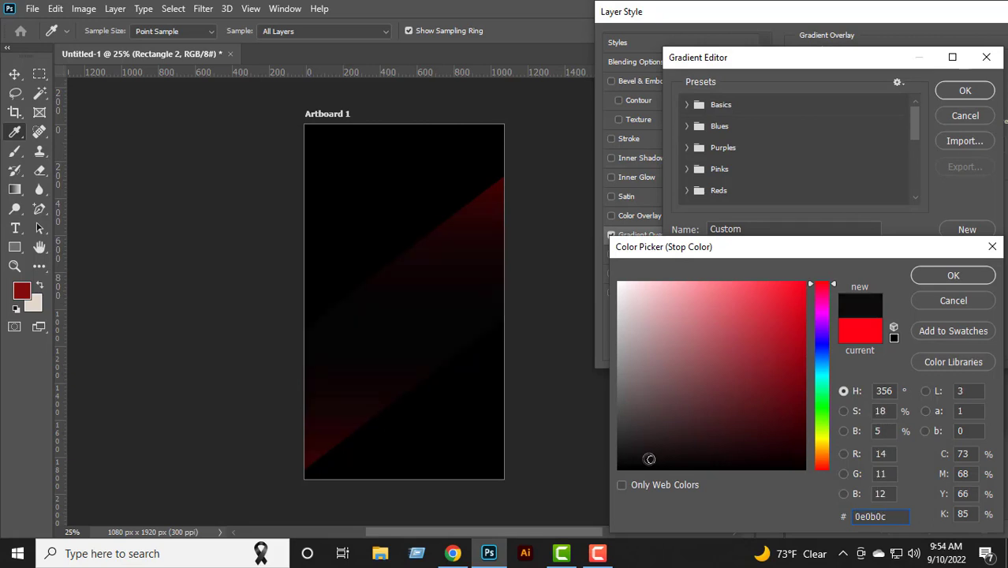
{"action": "type", "text": "ff0013"}
{"action": "mouse_move", "coordinate": [791, 304]}
{"action": "left_mouse_down"}
{"action": "mouse_move", "coordinate": [786, 285]}
{"action": "mouse_move", "coordinate": [784, 301]}
{"action": "left_mouse_up"}
{"action": "left_click", "coordinate": [946, 276]}
- Lower the gradient's middle opacity stop to 3% and set the overlay's angle to 0°
{"action": "left_click", "coordinate": [832, 294]}
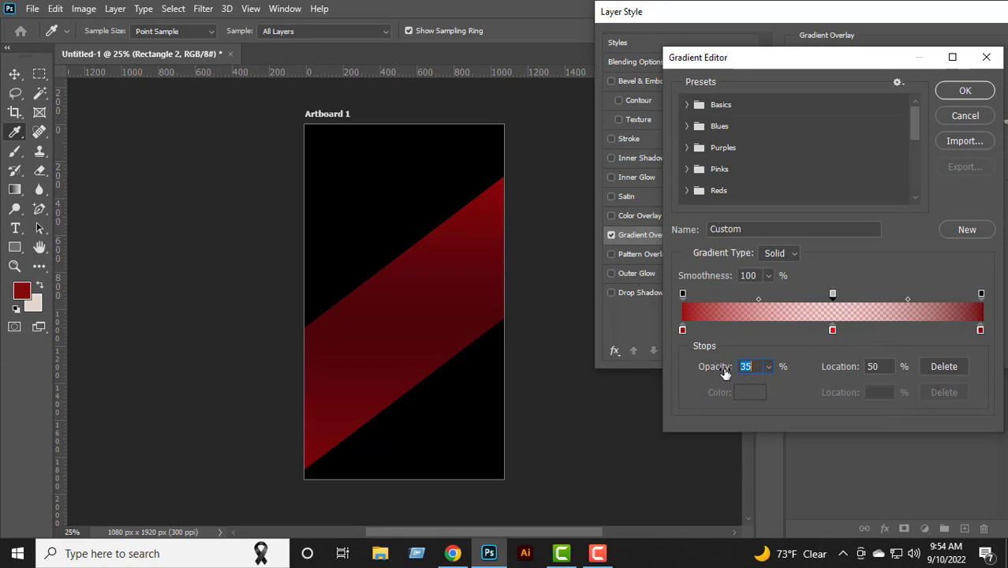
{"action": "left_click_drag", "start_coordinate": [725, 372], "coordinate": [715, 375]}
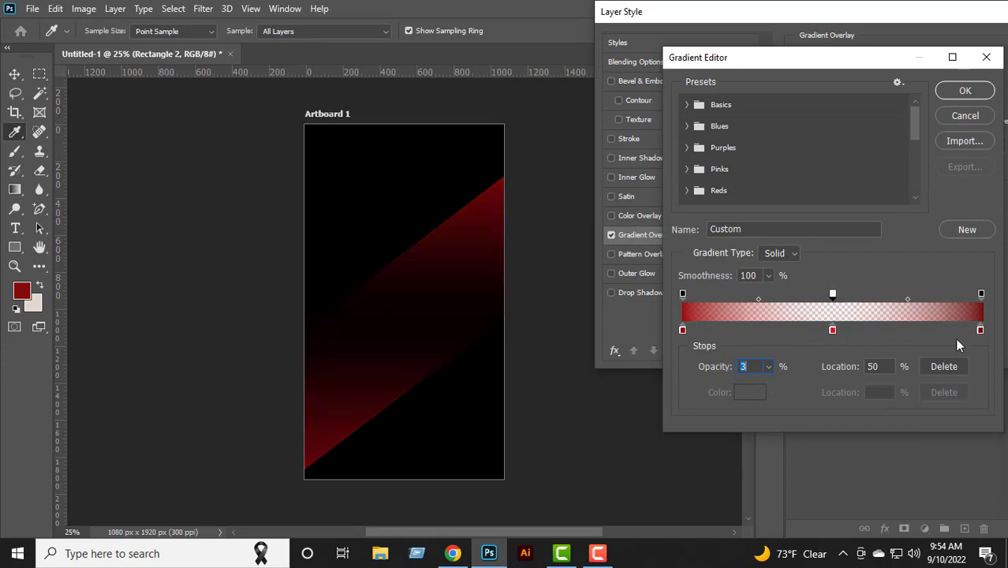
{"action": "key", "text": "Return"}
{"action": "type", "text": "180"}
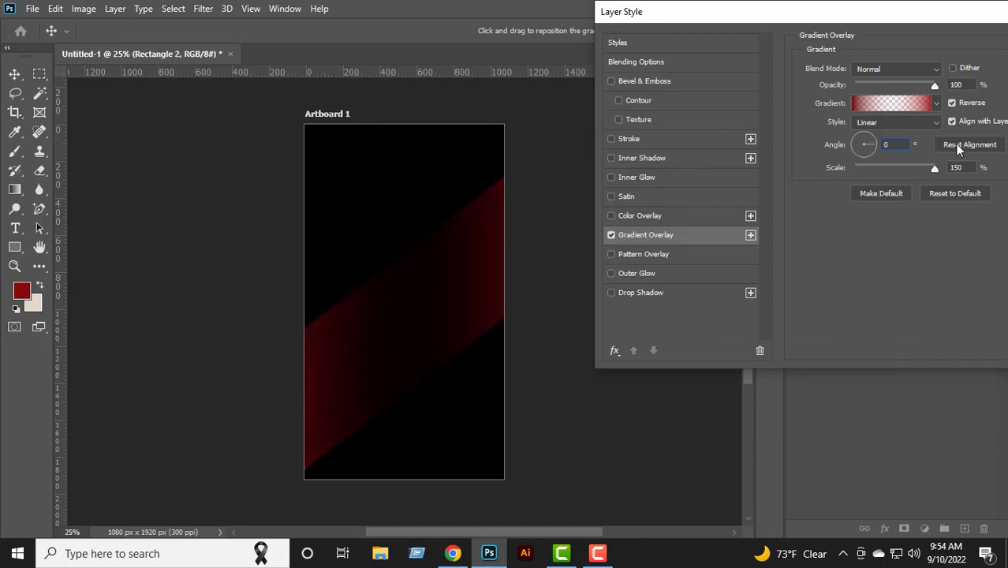
- Try the Screen, Overlay and Multiply blend modes on the gradient overlay and return it to Normal
{"action": "left_click", "coordinate": [875, 70]}
{"action": "left_click", "coordinate": [876, 193]}
{"action": "left_click", "coordinate": [876, 69]}
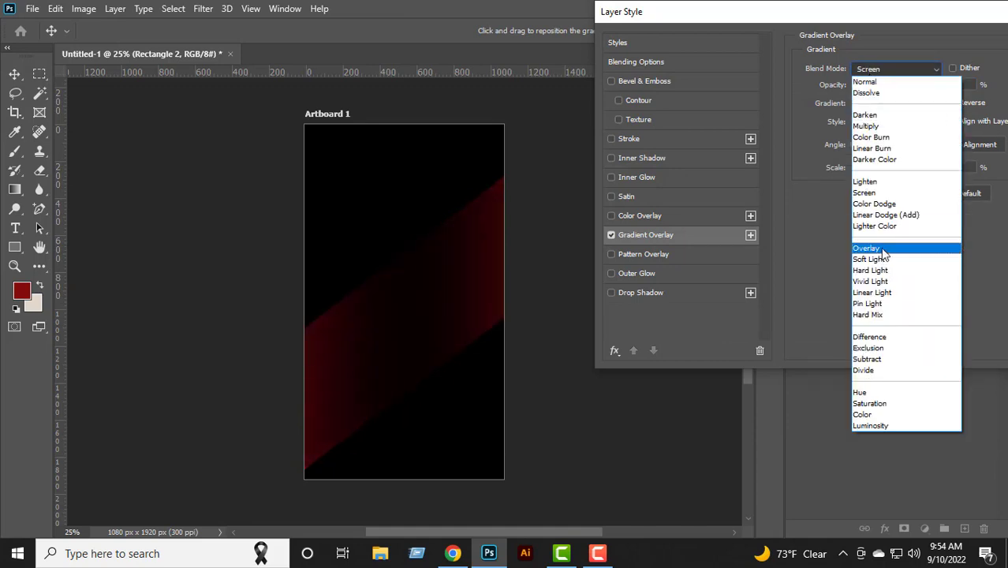
{"action": "left_click", "coordinate": [875, 253]}
{"action": "left_click", "coordinate": [885, 108]}
{"action": "key", "text": "Escape"}
{"action": "left_click", "coordinate": [876, 70]}
{"action": "left_click", "coordinate": [865, 126]}
{"action": "left_click", "coordinate": [876, 70]}
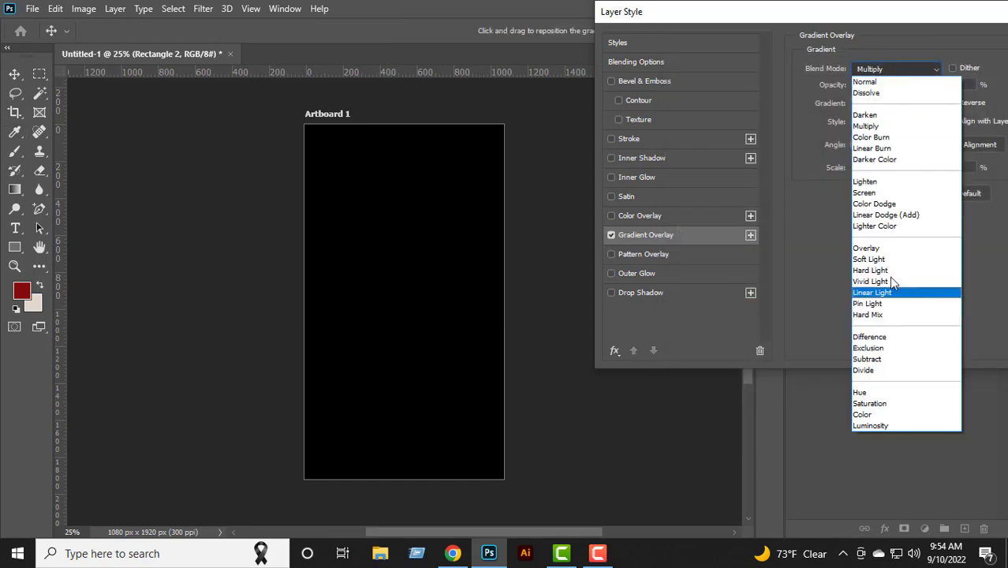
{"action": "left_click", "coordinate": [866, 192]}
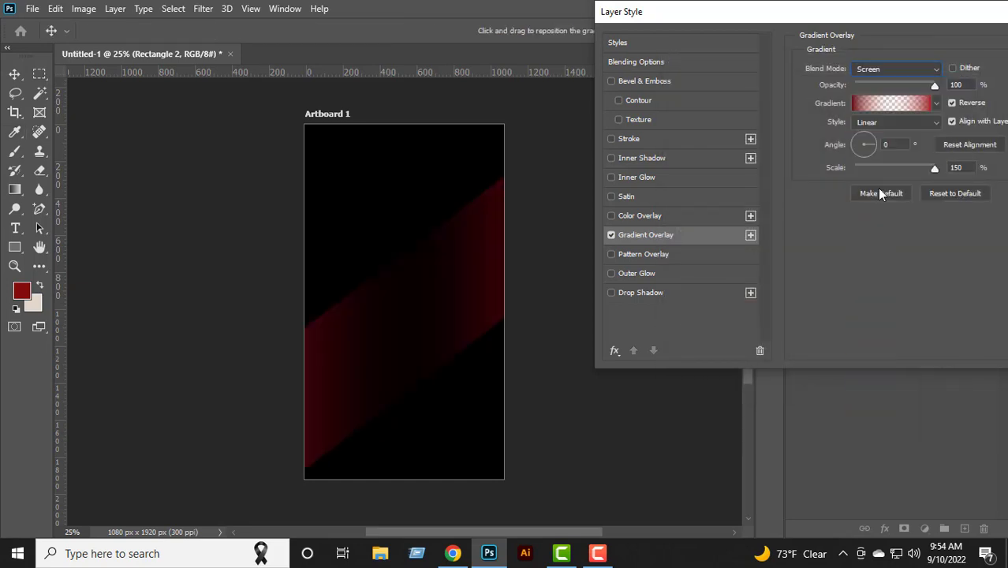
{"action": "left_click", "coordinate": [900, 70]}
{"action": "left_click", "coordinate": [905, 79]}
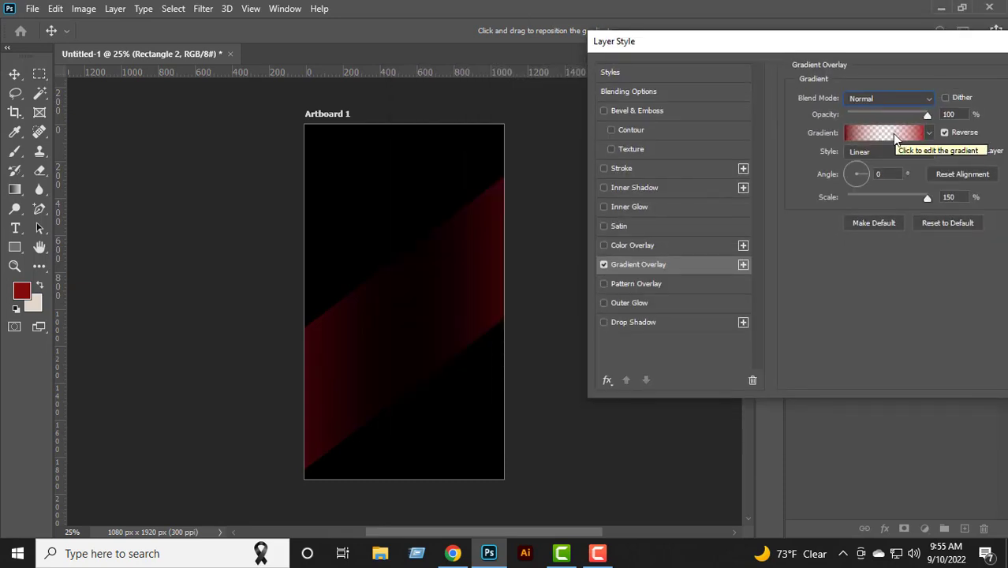
- Set the gradient overlay's style to Radial and turn off Reverse
{"action": "left_click", "coordinate": [883, 152]}
{"action": "left_click", "coordinate": [883, 172]}
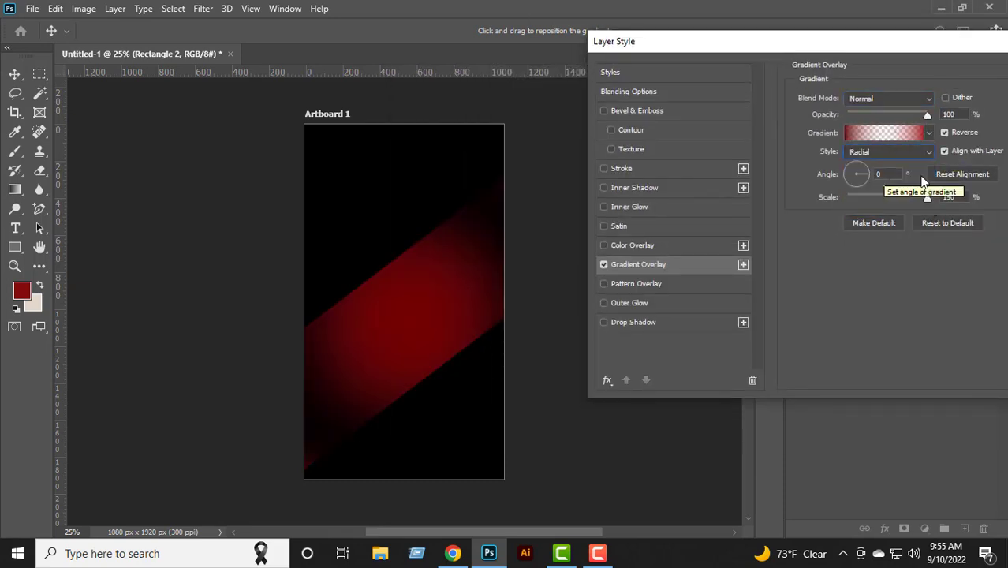
{"action": "left_click", "coordinate": [946, 133]}
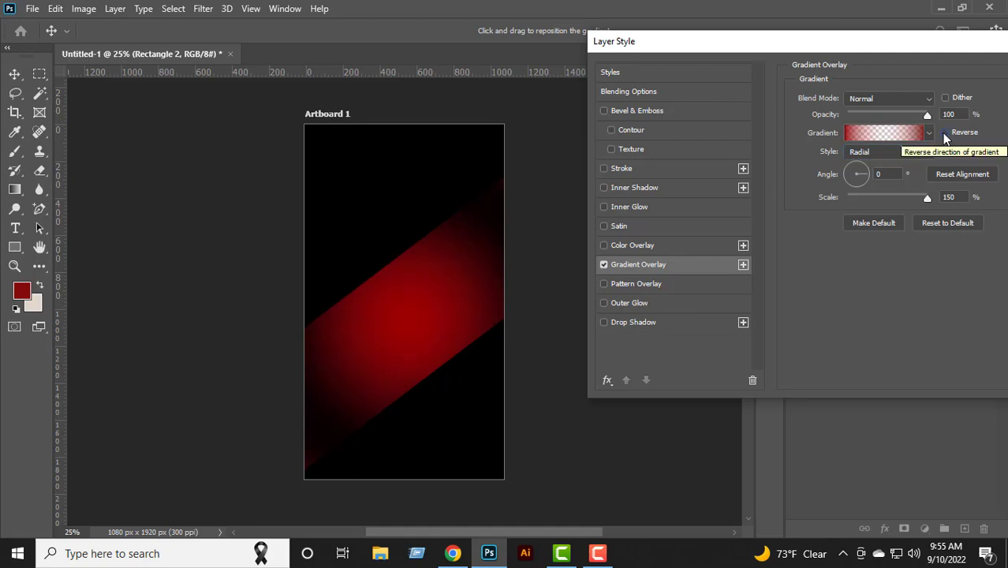
{"action": "left_click", "coordinate": [945, 133]}
- Set the gradient's middle opacity stop to 0%
{"action": "left_click", "coordinate": [884, 132]}
{"action": "left_click", "coordinate": [832, 294]}
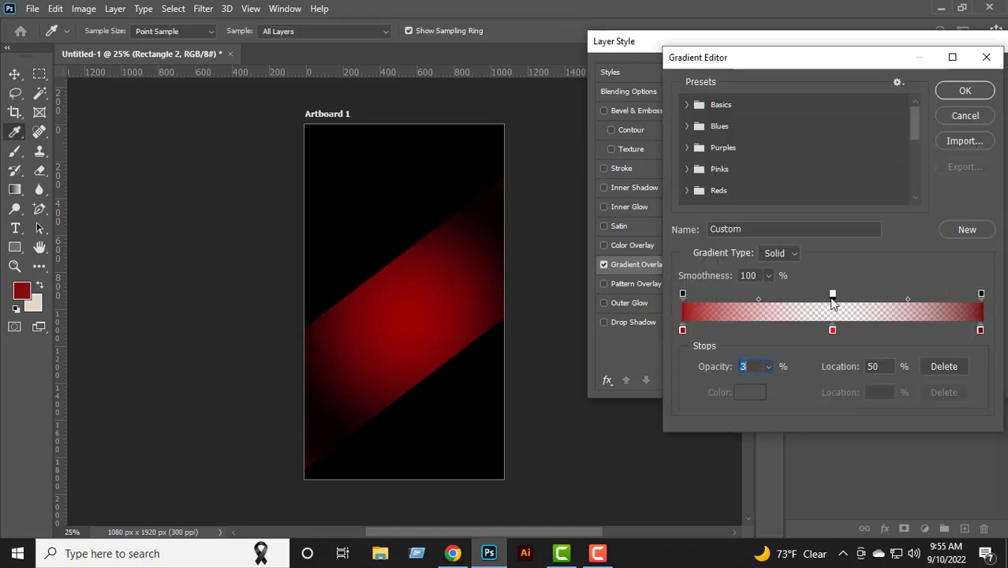
{"action": "left_click", "coordinate": [769, 366]}
{"action": "left_click_drag", "start_coordinate": [767, 384], "coordinate": [662, 370]}
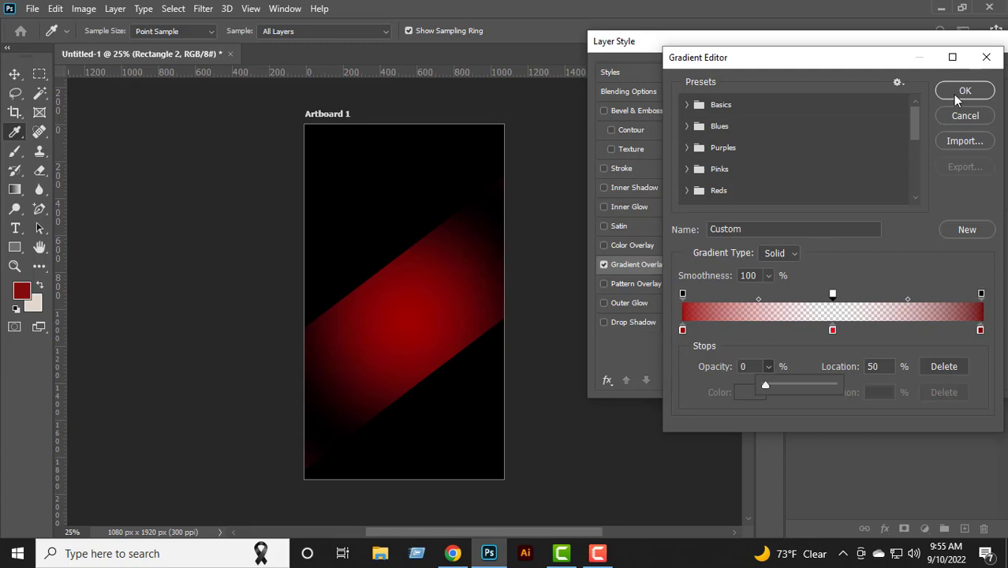
- Change the gradient's first color stop to dark red 860606 and copy its hex code
{"action": "left_click", "coordinate": [683, 330]}
{"action": "left_click", "coordinate": [748, 392]}
{"action": "left_click", "coordinate": [783, 301]}
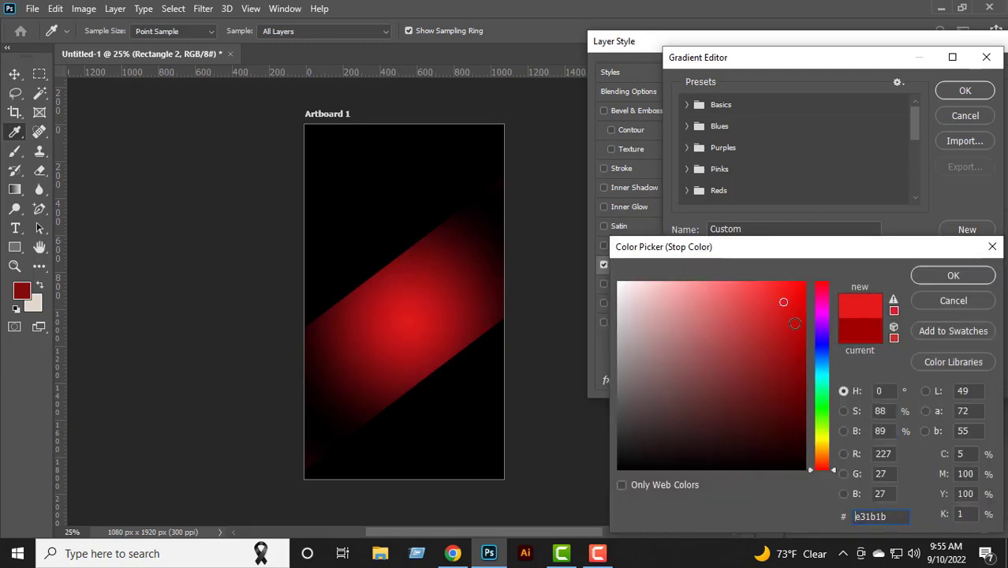
{"action": "left_click", "coordinate": [795, 324]}
{"action": "left_click_drag", "start_coordinate": [794, 324], "coordinate": [796, 371]}
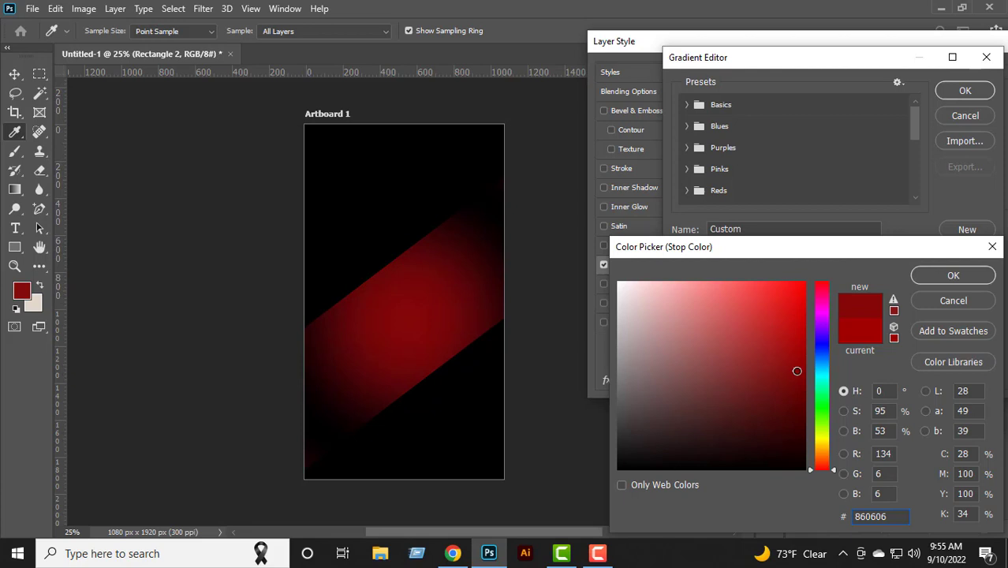
{"action": "right_click", "coordinate": [865, 512]}
{"action": "left_click", "coordinate": [938, 282]}
- Paste the copied dark red hex code as the color of the gradient's last color stop
{"action": "left_click", "coordinate": [981, 331]}
{"action": "left_click", "coordinate": [750, 392]}
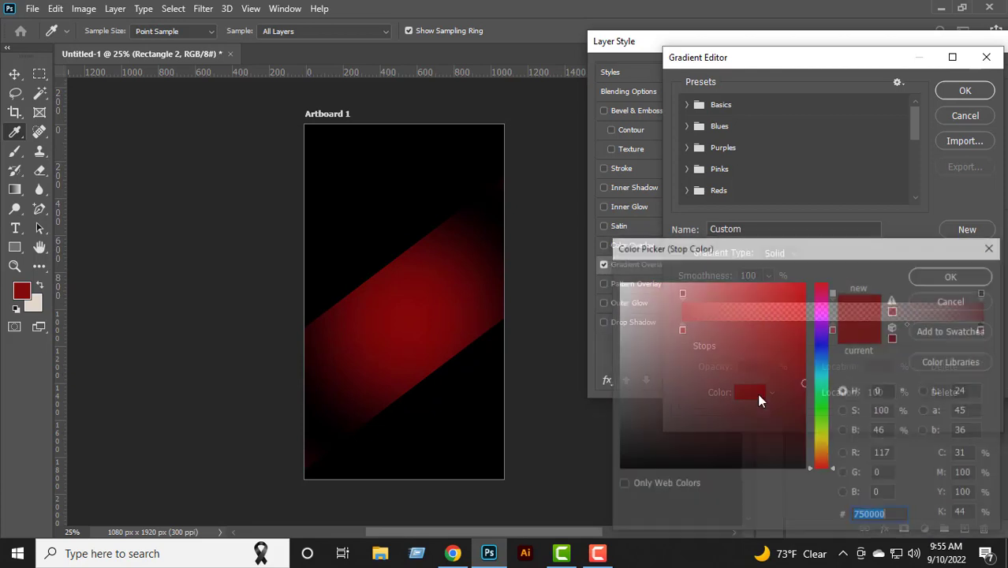
{"action": "right_click", "coordinate": [868, 513]}
{"action": "left_click", "coordinate": [907, 374]}
{"action": "left_click", "coordinate": [932, 298]}
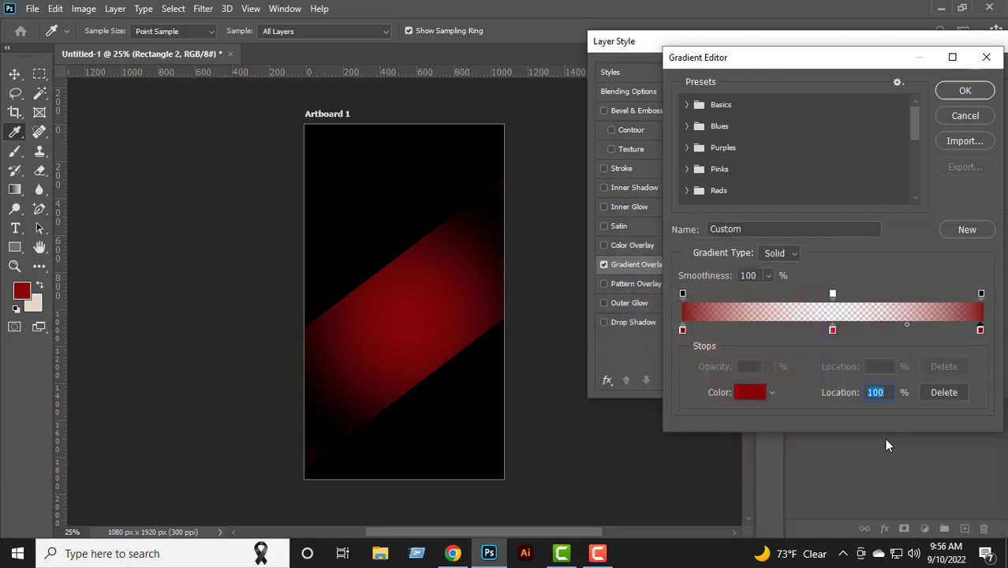
- Move both color midpoints of the gradient close to the middle color stop
{"action": "left_click", "coordinate": [834, 331]}
{"action": "left_click", "coordinate": [759, 329]}
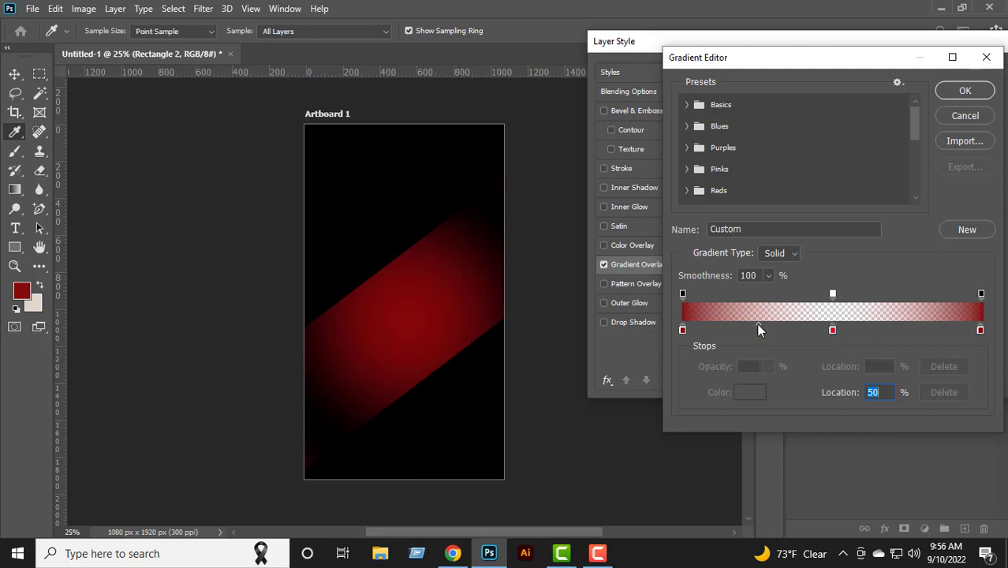
{"action": "left_click_drag", "start_coordinate": [758, 323], "coordinate": [827, 325]}
{"action": "left_click", "coordinate": [980, 330]}
{"action": "left_click_drag", "start_coordinate": [906, 325], "coordinate": [904, 325]}
{"action": "left_click", "coordinate": [833, 330]}
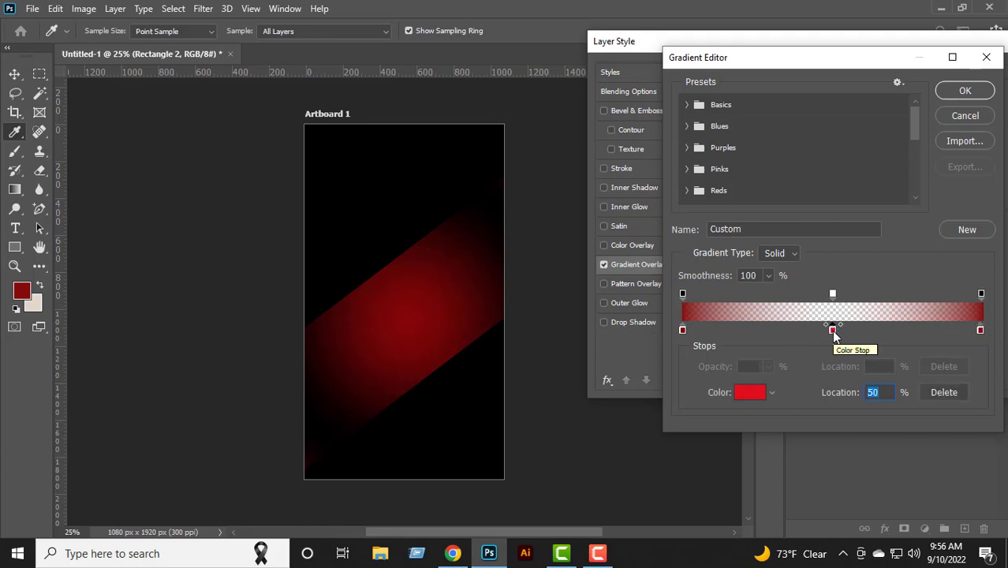
- Try the second color midpoint farther from the middle stop and bring it back beside that stop
{"action": "left_click_drag", "start_coordinate": [840, 325], "coordinate": [624, 334]}
{"action": "left_click", "coordinate": [833, 330]}
{"action": "left_click", "coordinate": [682, 330]}
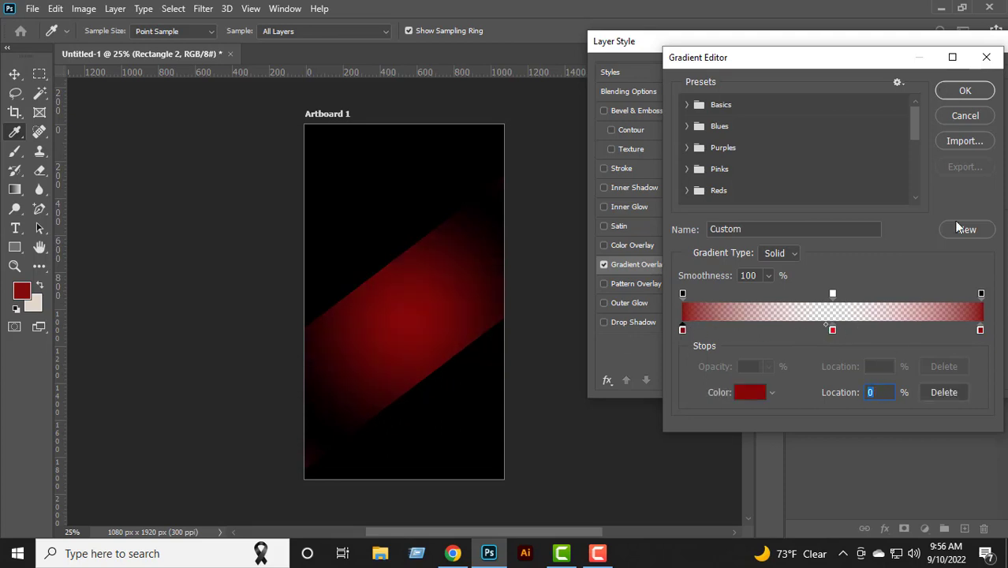
{"action": "left_click", "coordinate": [832, 329]}
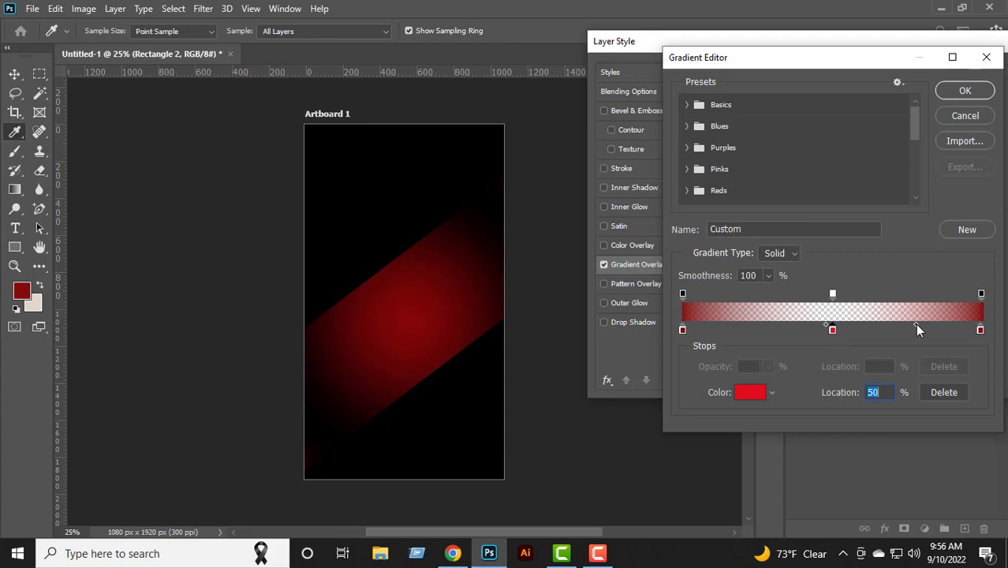
{"action": "left_click_drag", "start_coordinate": [915, 326], "coordinate": [840, 325]}
{"action": "left_click", "coordinate": [833, 331]}
- Accept the edited gradient, set the overlay's opacity to 55%, and apply the layer style
{"action": "left_click", "coordinate": [965, 91]}
{"action": "left_click_drag", "start_coordinate": [928, 114], "coordinate": [888, 117]}
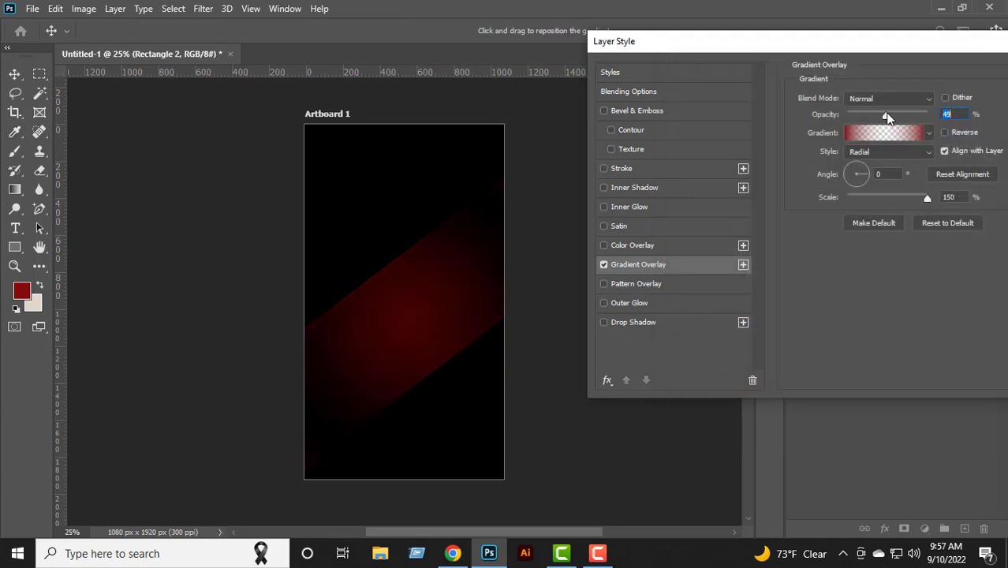
{"action": "left_click_drag", "start_coordinate": [892, 42], "coordinate": [649, 118]}
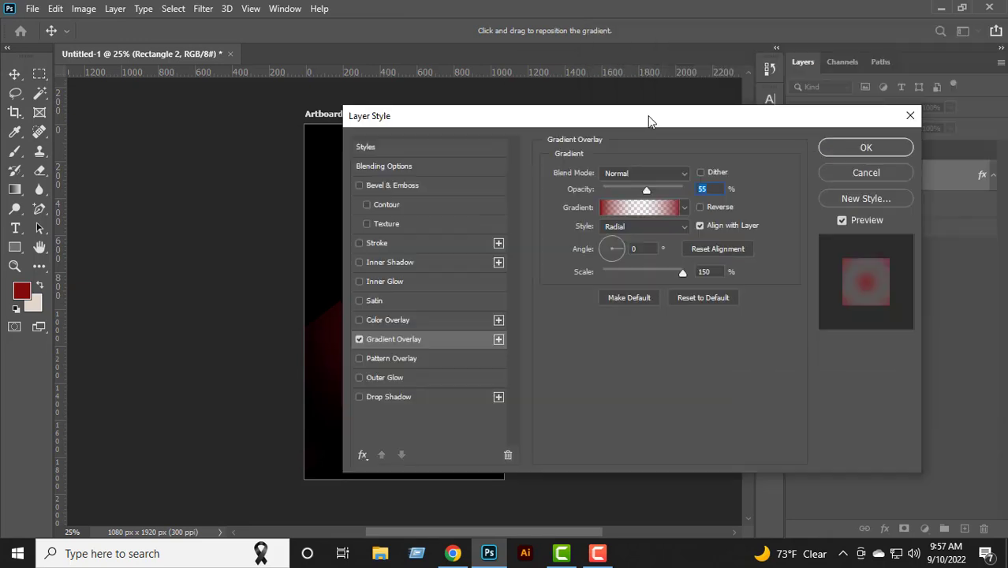
{"action": "left_click", "coordinate": [830, 146]}
{"action": "left_click", "coordinate": [22, 74]}
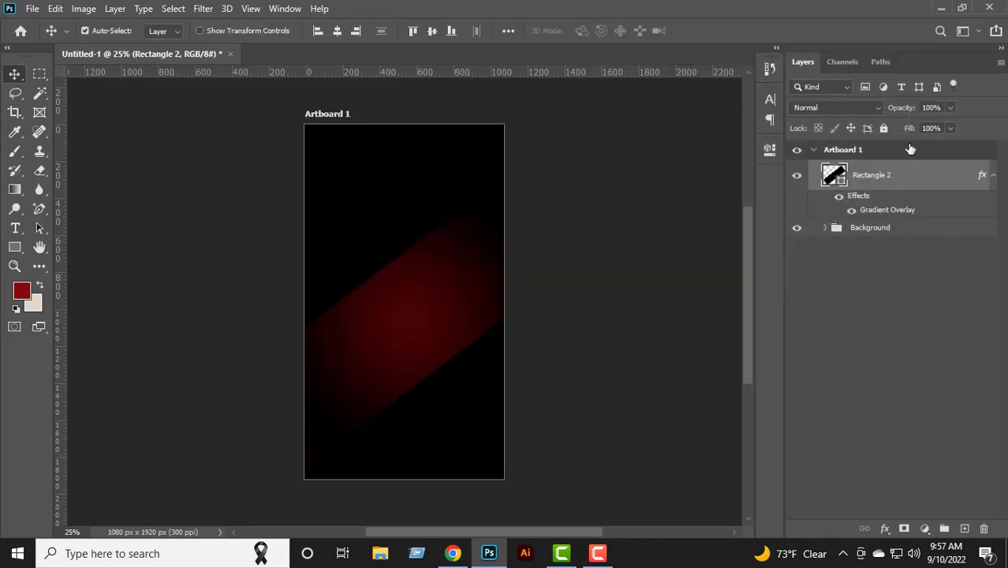
- Duplicate the red gradient band above the original and enter free transform on the copy
{"action": "left_click_drag", "start_coordinate": [430, 347], "coordinate": [464, 174]}
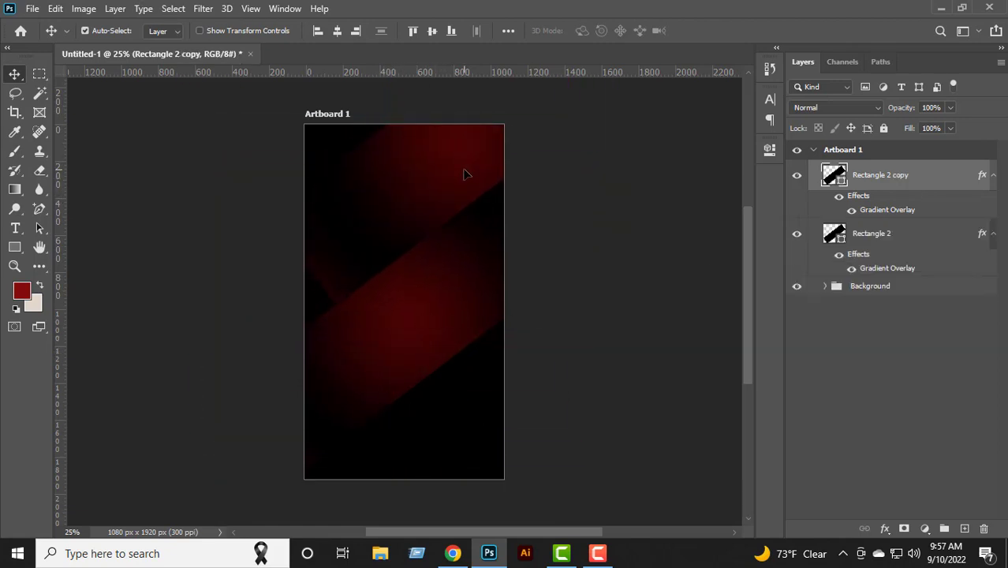
{"action": "key", "text": "ctrl+t"}
{"action": "left_click_drag", "start_coordinate": [261, 306], "coordinate": [384, 199]}
{"action": "left_click_drag", "start_coordinate": [496, 158], "coordinate": [296, 238]}
{"action": "left_click_drag", "start_coordinate": [459, 314], "coordinate": [499, 246]}
{"action": "left_click_drag", "start_coordinate": [335, 174], "coordinate": [294, 235]}
{"action": "left_click_drag", "start_coordinate": [440, 276], "coordinate": [481, 289]}
{"action": "key", "text": "ctrl+z"}
{"action": "key", "text": "ctrl+z"}
{"action": "key", "text": "ctrl+z"}
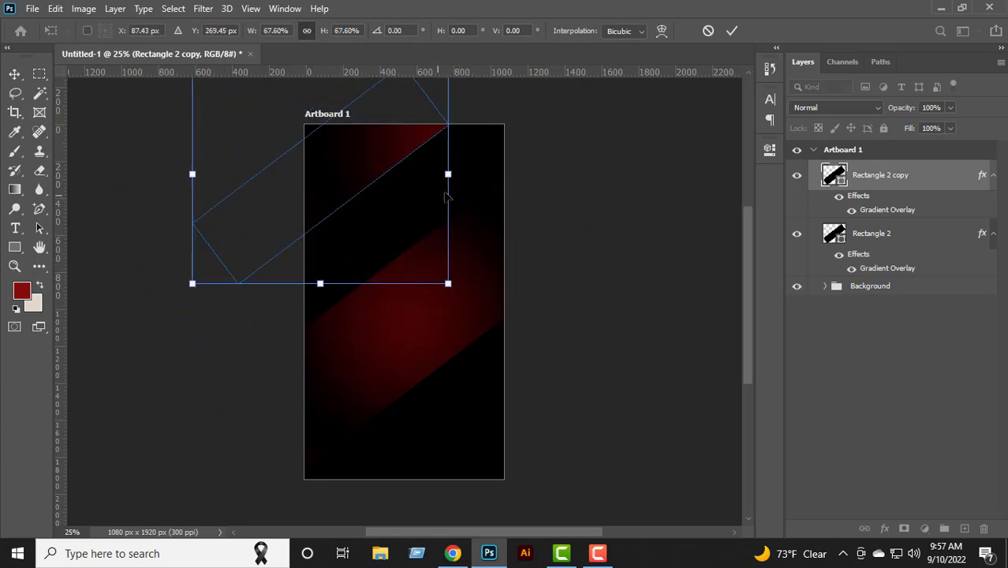
- Scale the band copy to about 97%, place it just above the original band, and apply the transform
{"action": "left_click_drag", "start_coordinate": [451, 291], "coordinate": [561, 374]}
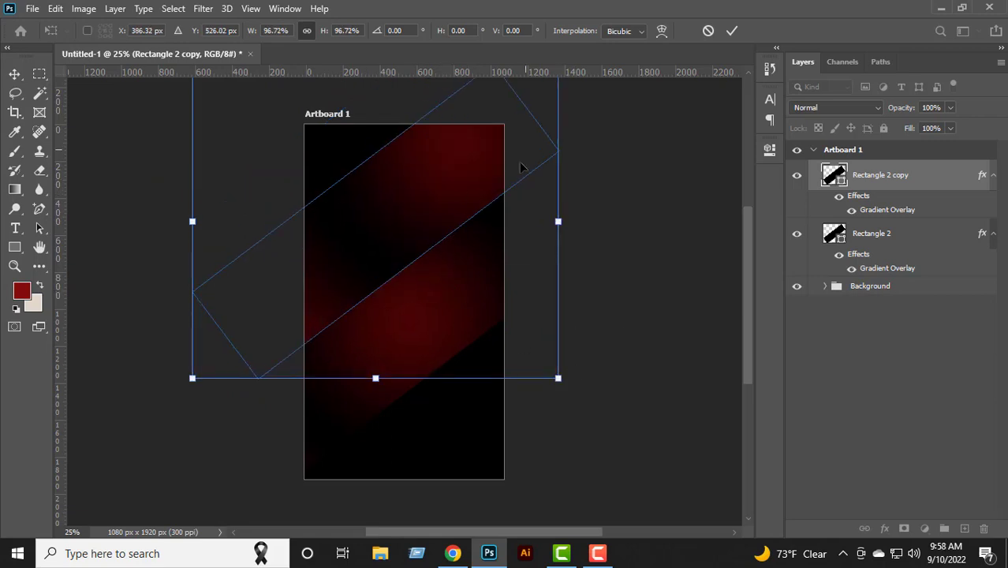
{"action": "left_click_drag", "start_coordinate": [523, 169], "coordinate": [515, 133]}
{"action": "left_click", "coordinate": [732, 31]}
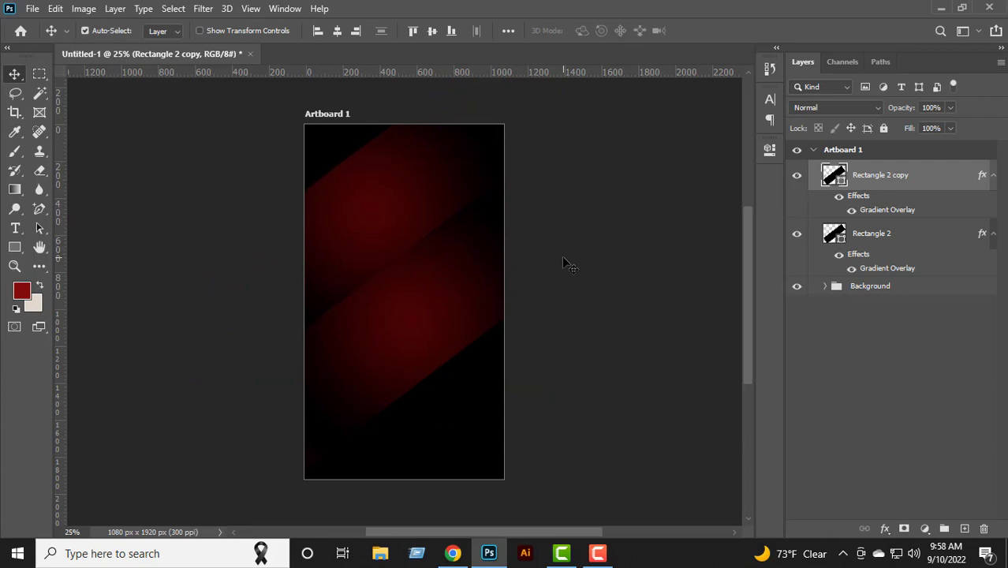
- Examine the diagonal edge where the two red bands meet, both close up and on the whole artboard
{"action": "scroll", "coordinate": [441, 267], "scroll_direction": "up", "scroll_amount": 4}
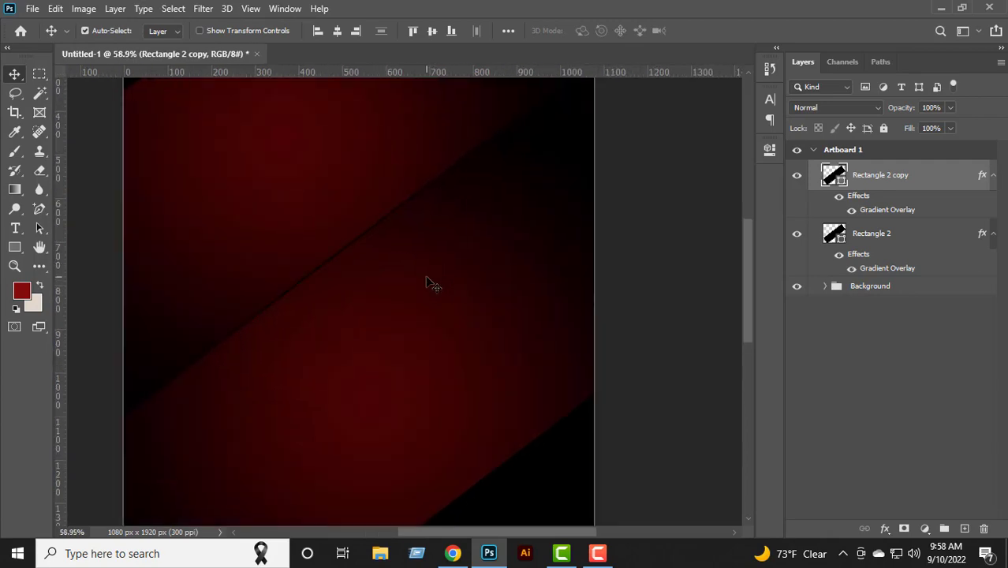
{"action": "scroll", "coordinate": [388, 169], "scroll_direction": "up", "scroll_amount": 5}
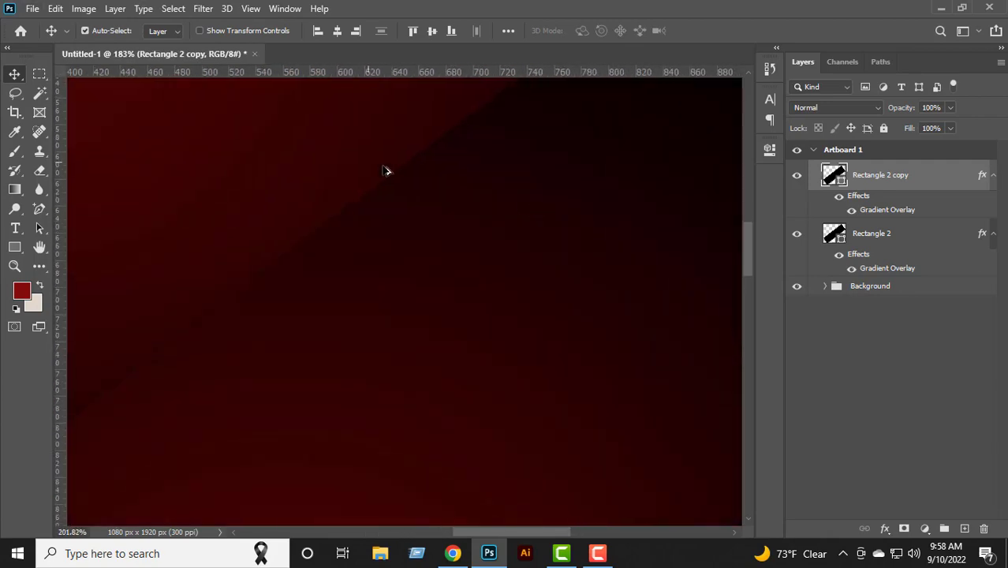
{"action": "scroll", "coordinate": [430, 251], "scroll_direction": "down", "scroll_amount": 8}
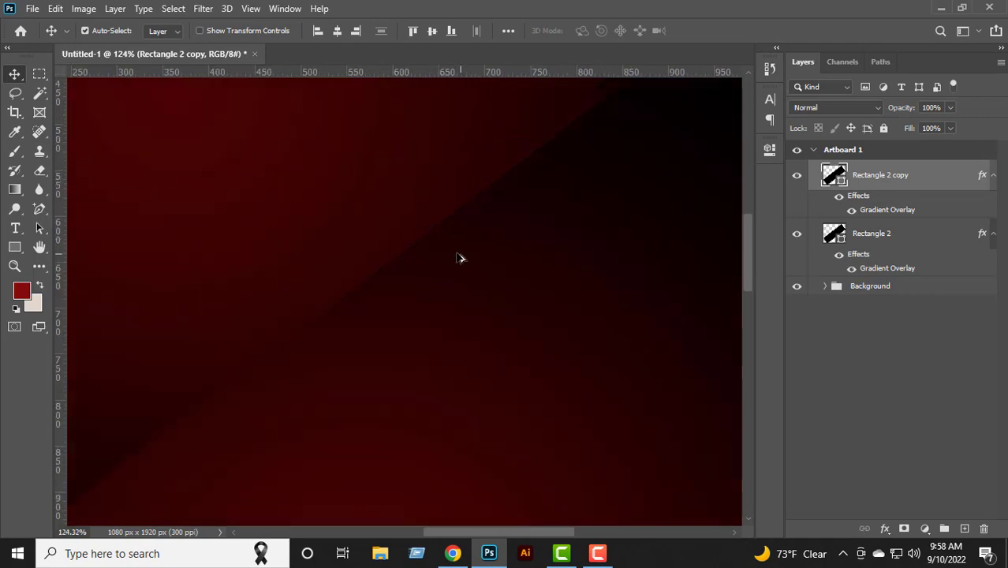
{"action": "scroll", "coordinate": [691, 295], "scroll_direction": "up", "scroll_amount": 4}
{"action": "scroll", "coordinate": [394, 266], "scroll_direction": "down", "scroll_amount": 3}
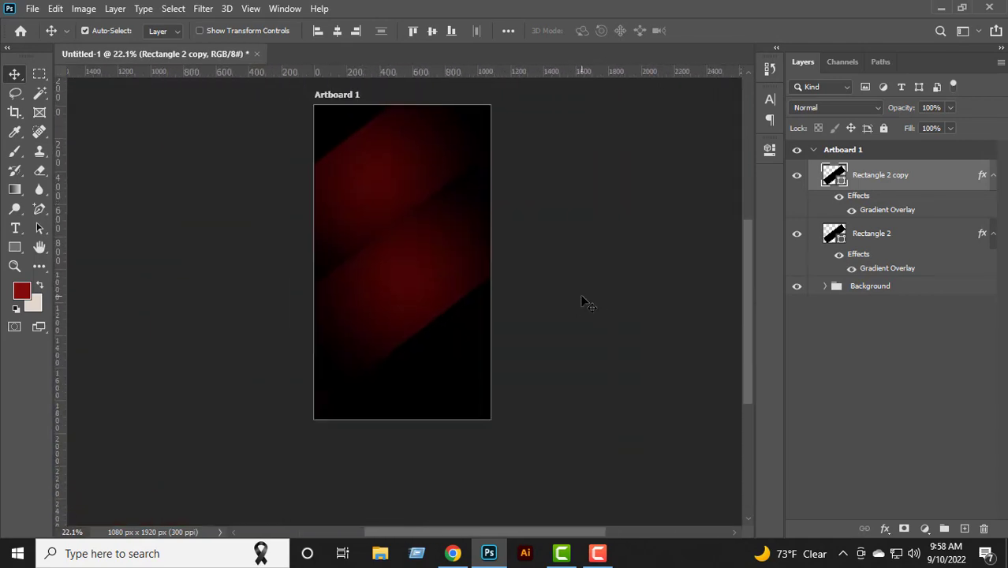
{"action": "scroll", "coordinate": [580, 298], "scroll_direction": "down", "scroll_amount": 1}
{"action": "scroll", "coordinate": [572, 301], "scroll_direction": "up", "scroll_amount": 1}
{"action": "left_click_drag", "start_coordinate": [439, 250], "coordinate": [454, 297]}
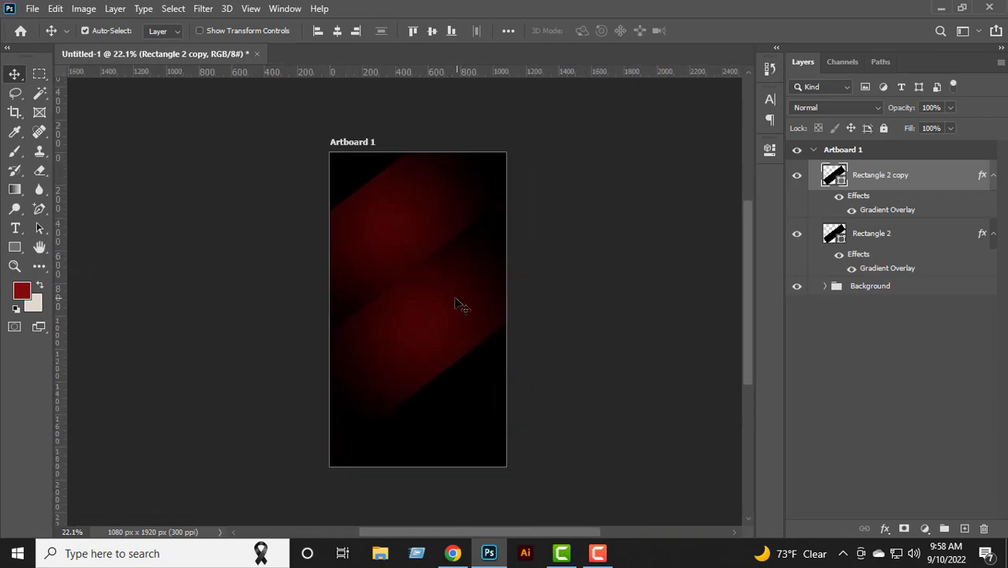
- Change the first color stop of the upper band's gradient overlay to blue 063386 and apply the layer style
{"action": "double_click", "coordinate": [898, 212]}
{"action": "left_click", "coordinate": [758, 198]}
{"action": "left_click", "coordinate": [682, 329]}
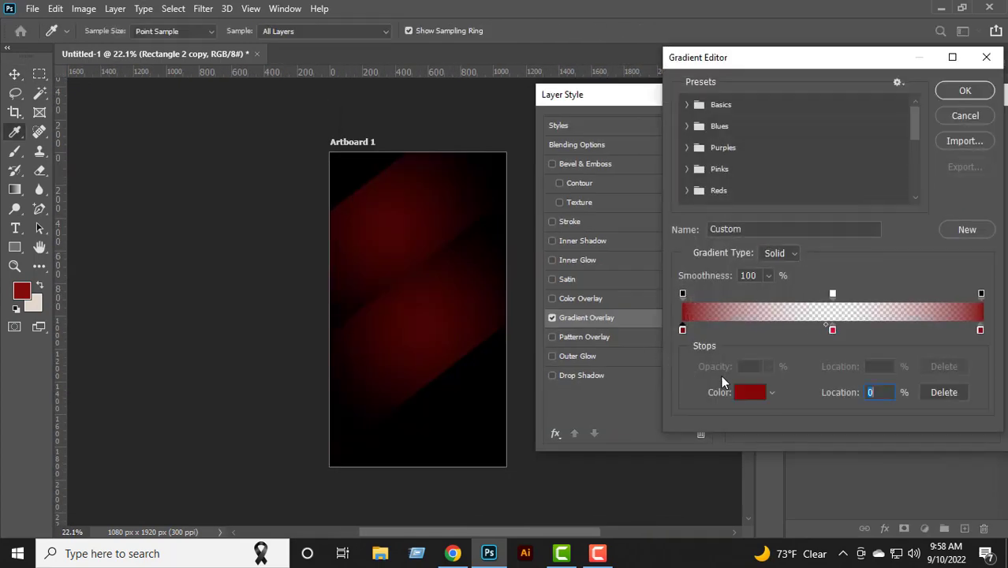
{"action": "left_click", "coordinate": [720, 387]}
{"action": "left_click_drag", "start_coordinate": [826, 388], "coordinate": [823, 361]}
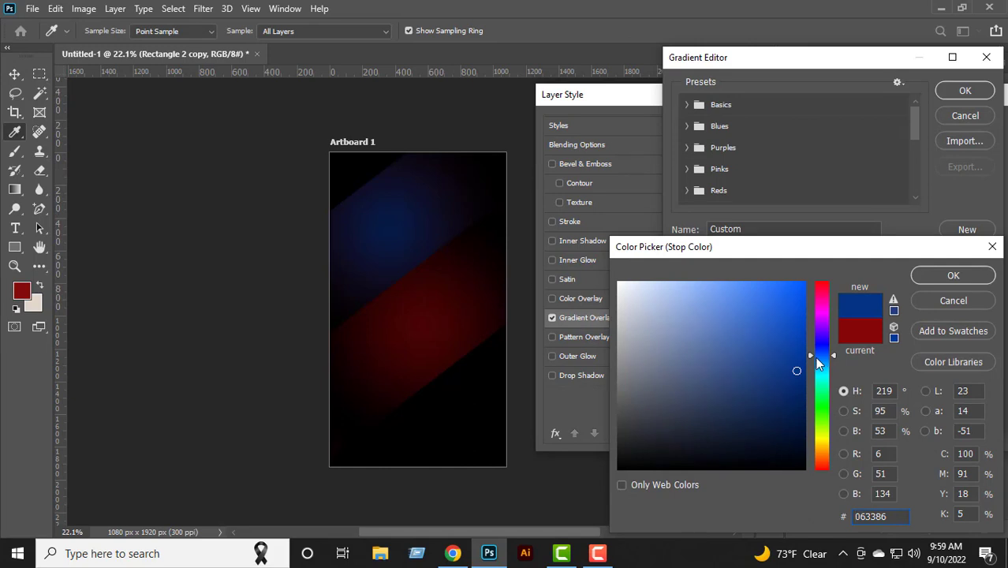
{"action": "left_click", "coordinate": [939, 276]}
{"action": "left_click", "coordinate": [965, 90]}
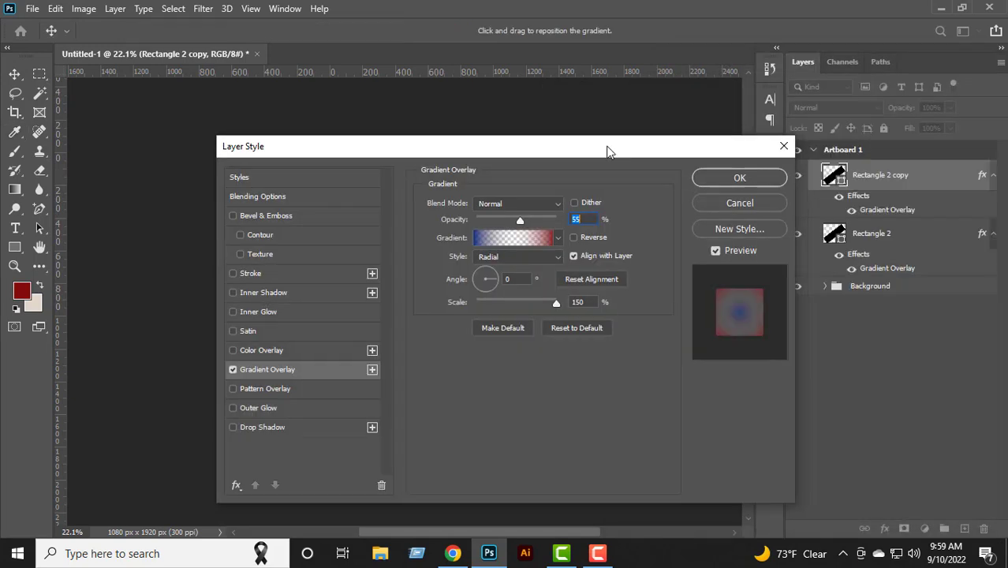
{"action": "left_click", "coordinate": [741, 176]}
{"action": "left_click_drag", "start_coordinate": [952, 550], "coordinate": [965, 530]}
{"action": "key", "text": "ctrl+z"}
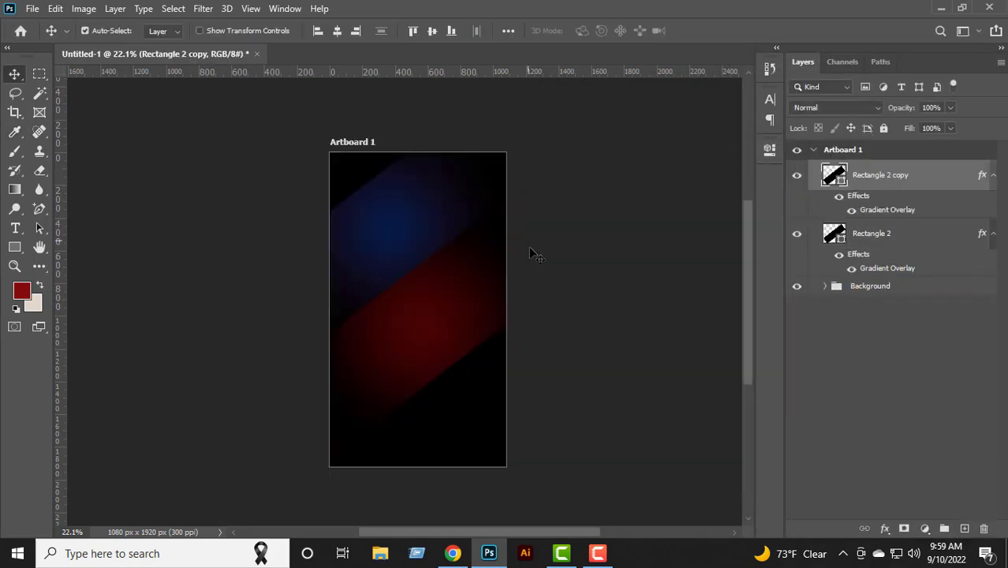
- Group the two band layers and center the group horizontally and vertically on the artboard
{"action": "left_click", "coordinate": [894, 235], "text": "ctrl"}
{"action": "key", "text": "ctrl+g"}
{"action": "key", "text": "ctrl+a"}
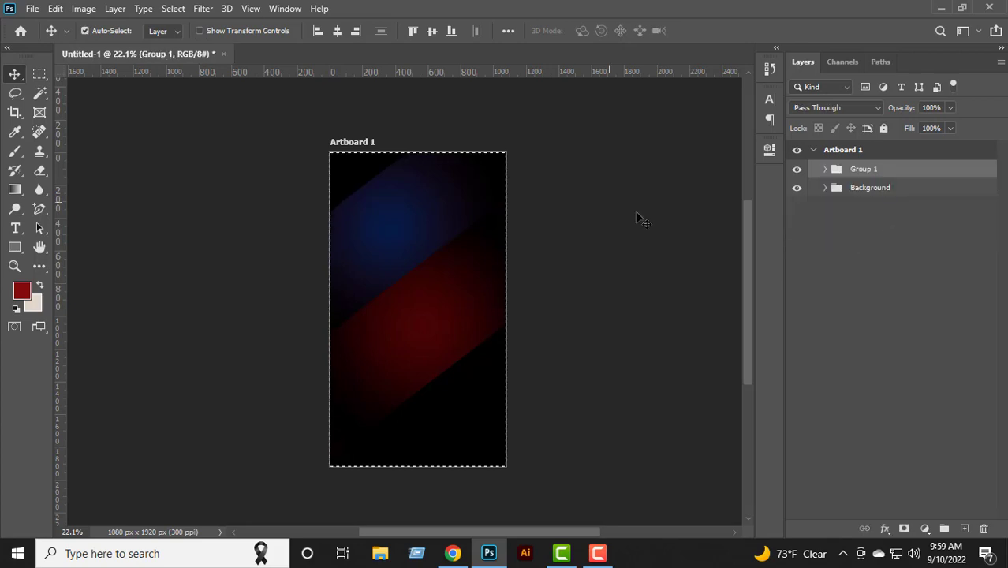
{"action": "left_click", "coordinate": [337, 30]}
{"action": "left_click", "coordinate": [432, 30]}
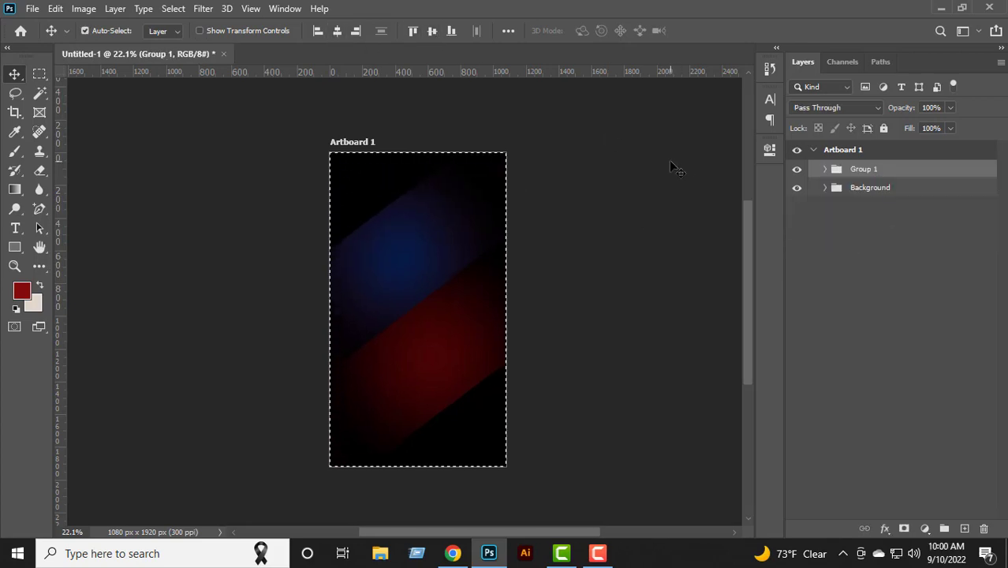
{"action": "key", "text": "ctrl+d"}
- Add a new layer above both bands inside the group and draw black-to-transparent linear gradients upward from the artboard's lower edge
{"action": "left_click", "coordinate": [825, 169]}
{"action": "left_click", "coordinate": [907, 195]}
{"action": "left_click", "coordinate": [965, 528]}
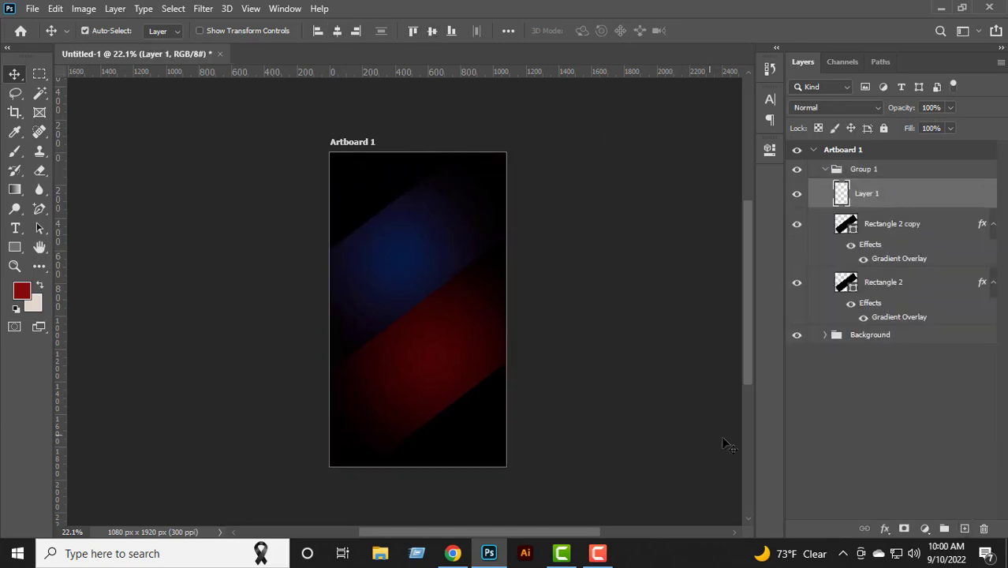
{"action": "scroll", "coordinate": [446, 424], "scroll_direction": "up", "scroll_amount": 3}
{"action": "left_click", "coordinate": [15, 189]}
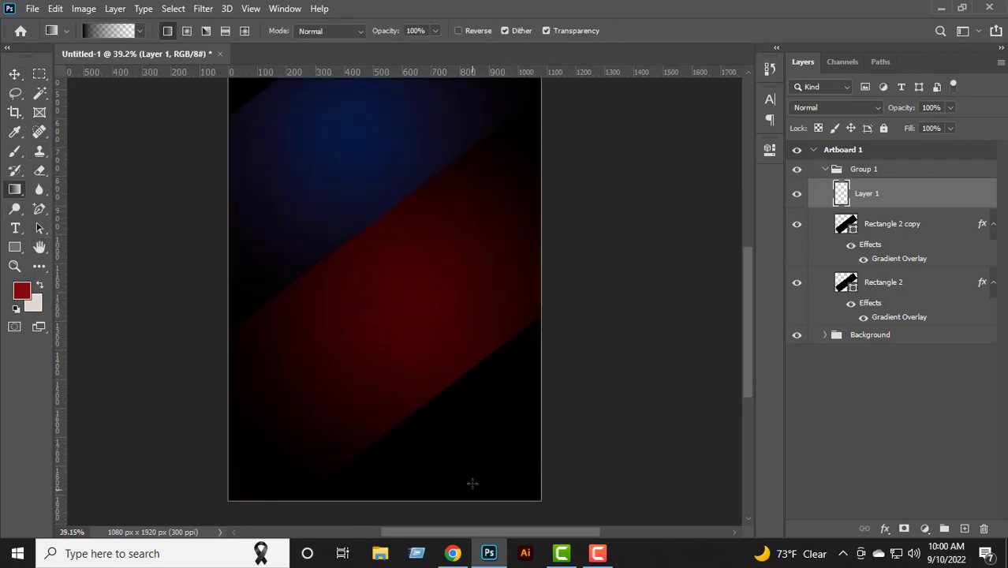
{"action": "left_click_drag", "start_coordinate": [434, 464], "coordinate": [451, 347]}
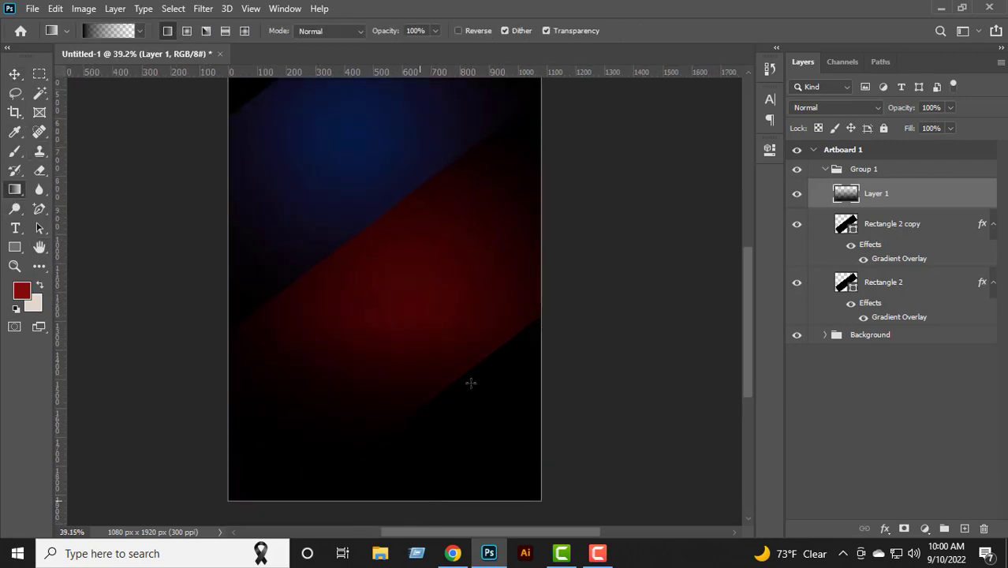
{"action": "left_click_drag", "start_coordinate": [425, 521], "coordinate": [467, 363]}
{"action": "scroll", "coordinate": [503, 342], "scroll_direction": "down", "scroll_amount": 4}
- Duplicate the black fade layer, rotate the copy 180 degrees, and move it to the artboard's upper edge
{"action": "left_click", "coordinate": [15, 75]}
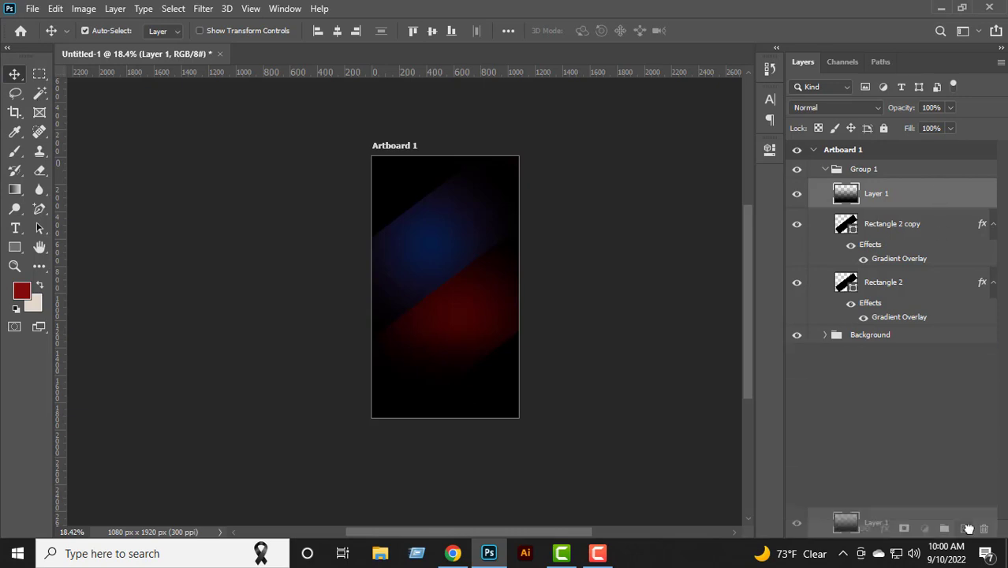
{"action": "key", "text": "ctrl+j"}
{"action": "key", "text": "ctrl+t"}
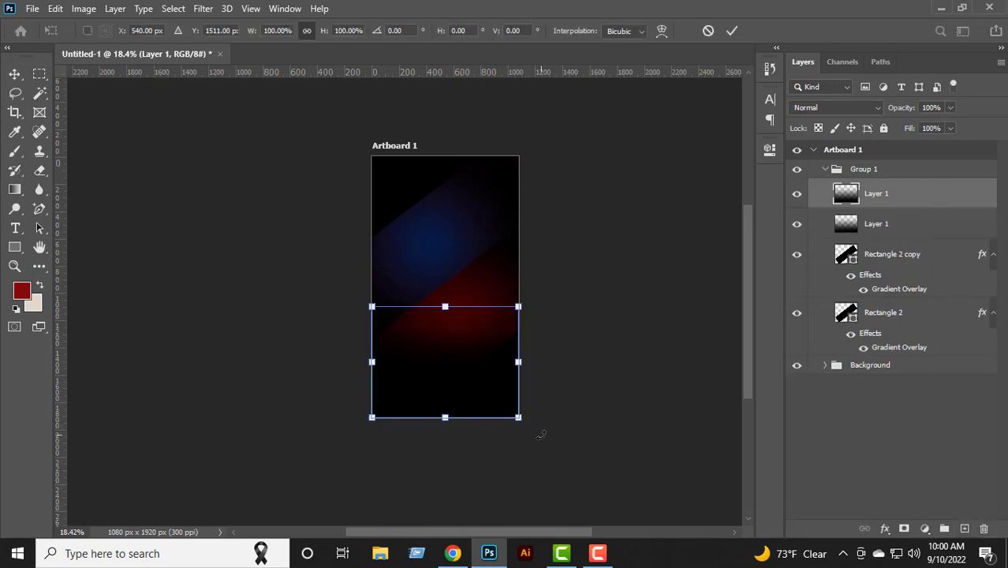
{"action": "left_click_drag", "start_coordinate": [541, 434], "coordinate": [315, 242]}
{"action": "left_click_drag", "start_coordinate": [435, 362], "coordinate": [458, 206]}
{"action": "key", "text": "Return"}
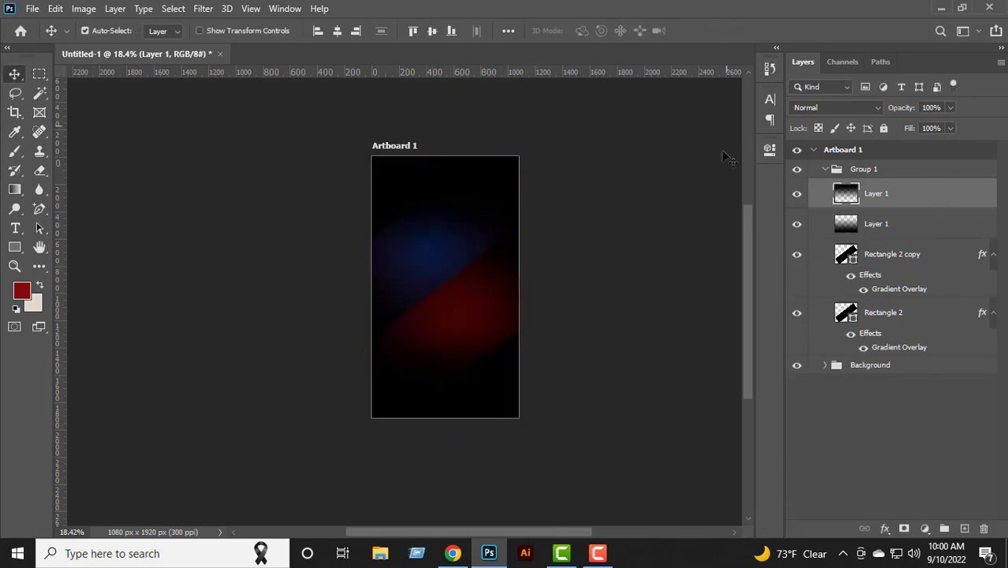
- Stretch the lower black fade upward to about 156% of its height
{"action": "left_click", "coordinate": [448, 388]}
{"action": "key", "text": "ctrl+t"}
{"action": "left_click_drag", "start_coordinate": [445, 306], "coordinate": [450, 245]}
{"action": "scroll", "coordinate": [465, 356], "scroll_direction": "up", "scroll_amount": 4}
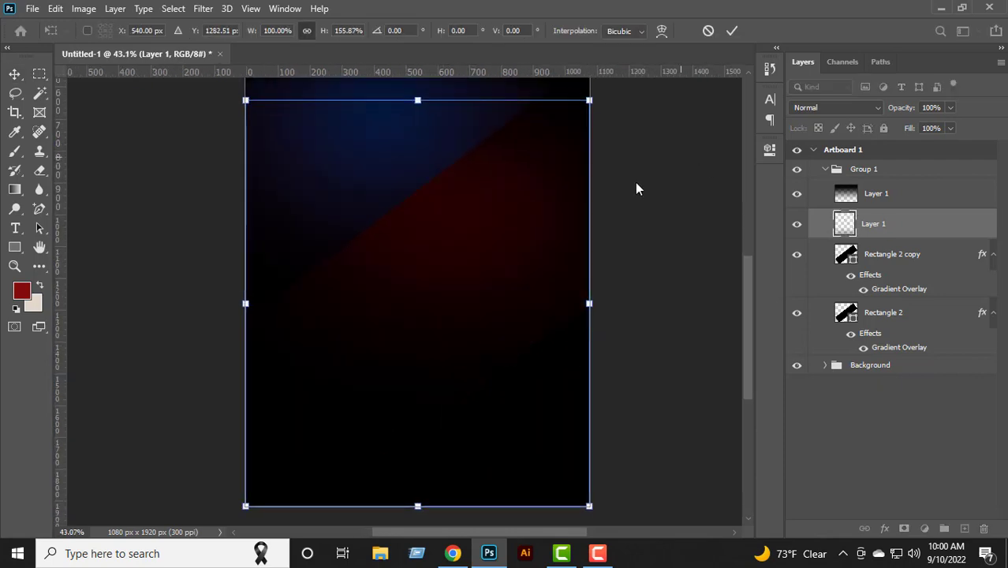
{"action": "left_click", "coordinate": [733, 31]}
{"action": "scroll", "coordinate": [484, 139], "scroll_direction": "down", "scroll_amount": 3}
- Extend the lower edge of the upper black fade slightly downward and apply the transform
{"action": "left_click", "coordinate": [484, 135]}
{"action": "key", "text": "ctrl+t"}
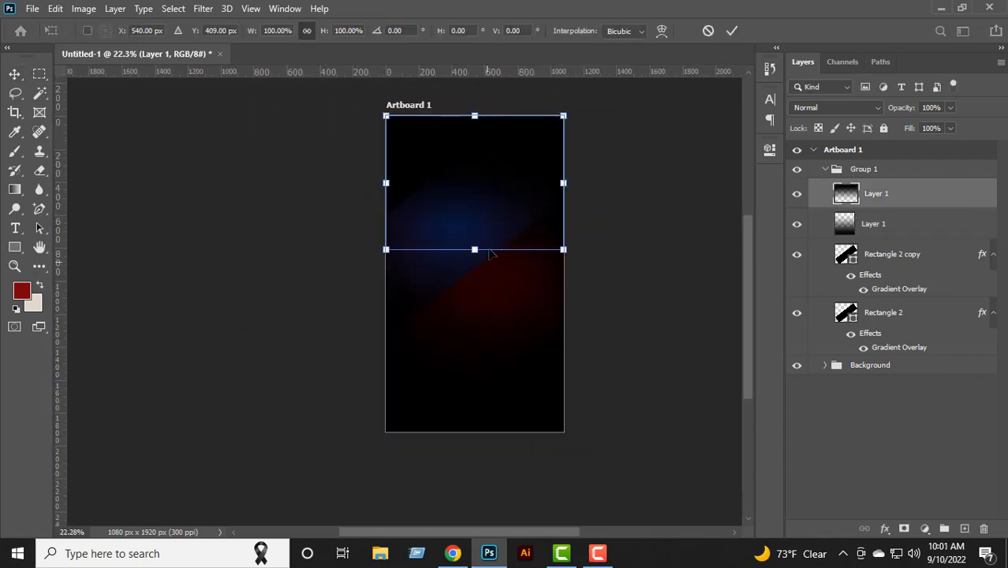
{"action": "mouse_move", "coordinate": [490, 252]}
{"action": "left_mouse_down"}
{"action": "mouse_move", "coordinate": [472, 281]}
{"action": "mouse_move", "coordinate": [474, 256]}
{"action": "left_mouse_up"}
{"action": "left_click", "coordinate": [732, 31]}
{"action": "scroll", "coordinate": [444, 341], "scroll_direction": "up", "scroll_amount": 2}
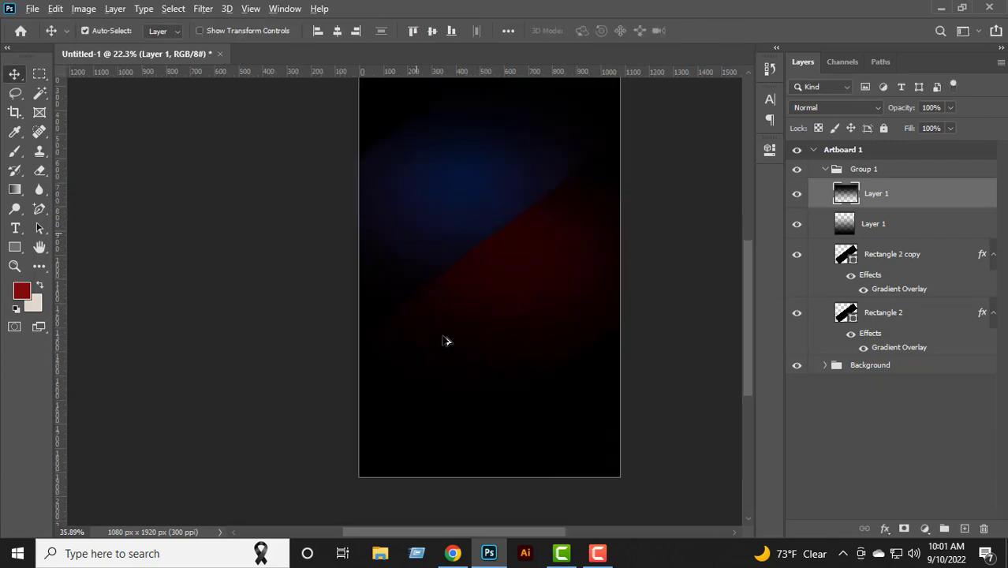
{"action": "scroll", "coordinate": [444, 341], "scroll_direction": "down", "scroll_amount": 2}
- Set the first color stop of the red band's gradient overlay to cb2828 and apply the layer style
{"action": "double_click", "coordinate": [891, 347]}
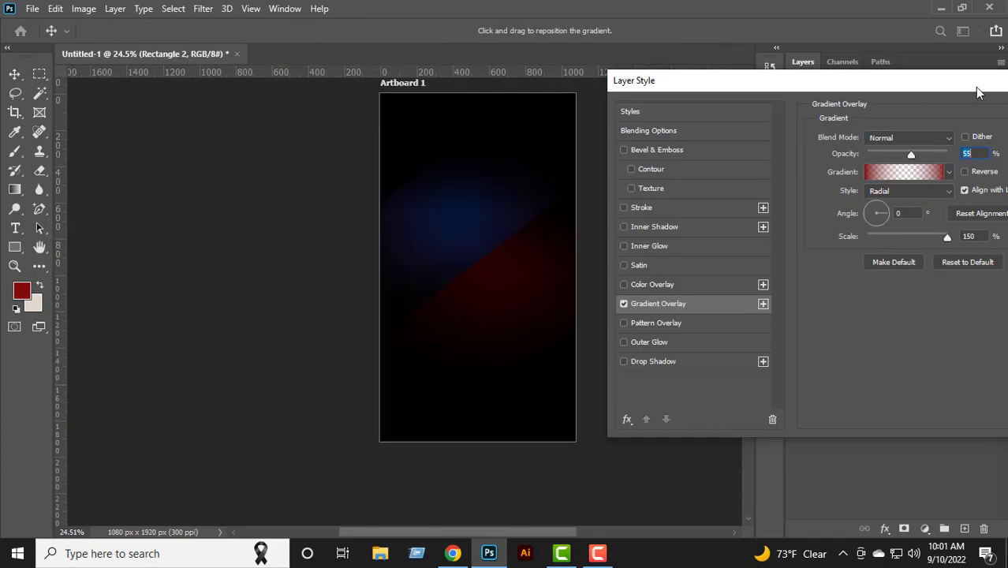
{"action": "left_click", "coordinate": [907, 169]}
{"action": "left_click", "coordinate": [683, 330]}
{"action": "left_click", "coordinate": [743, 391]}
{"action": "mouse_move", "coordinate": [794, 367]}
{"action": "left_mouse_down"}
{"action": "mouse_move", "coordinate": [792, 310]}
{"action": "mouse_move", "coordinate": [768, 320]}
{"action": "left_mouse_up"}
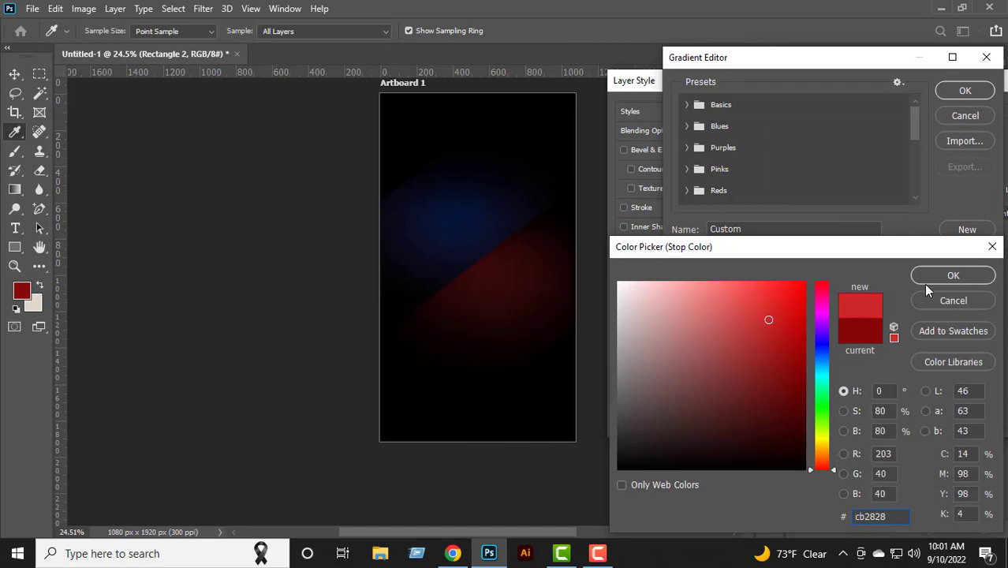
{"action": "left_click", "coordinate": [953, 275]}
{"action": "left_click", "coordinate": [965, 90]}
{"action": "left_click", "coordinate": [846, 142]}
- Bring the man's photo from instagram reels cover image thumbnail.psd into the design and place it over the red band near the artboard's right edge
{"action": "scroll", "coordinate": [490, 299], "scroll_direction": "down", "scroll_amount": 2}
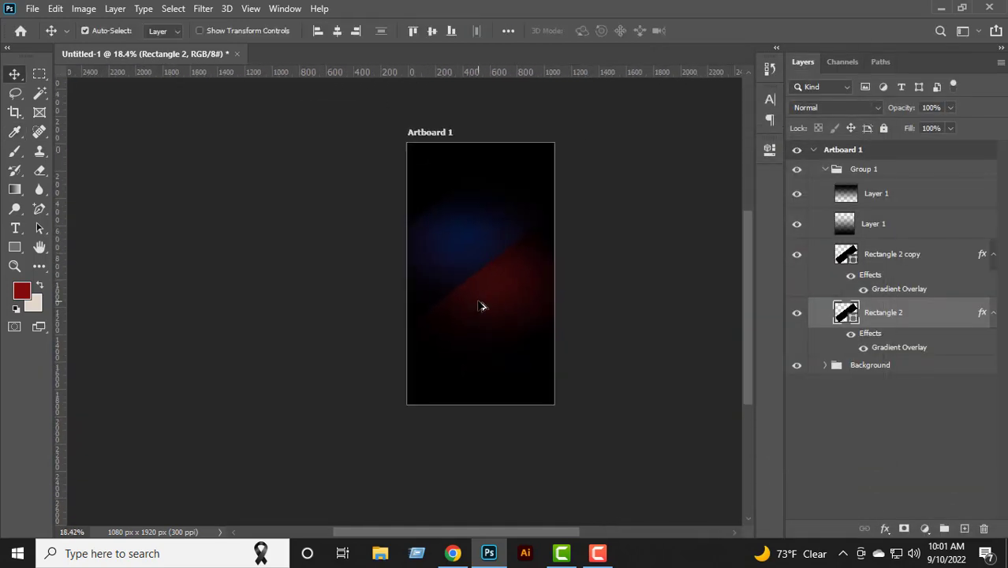
{"action": "scroll", "coordinate": [479, 304], "scroll_direction": "up", "scroll_amount": 2}
{"action": "left_click_drag", "start_coordinate": [403, 326], "coordinate": [490, 320]}
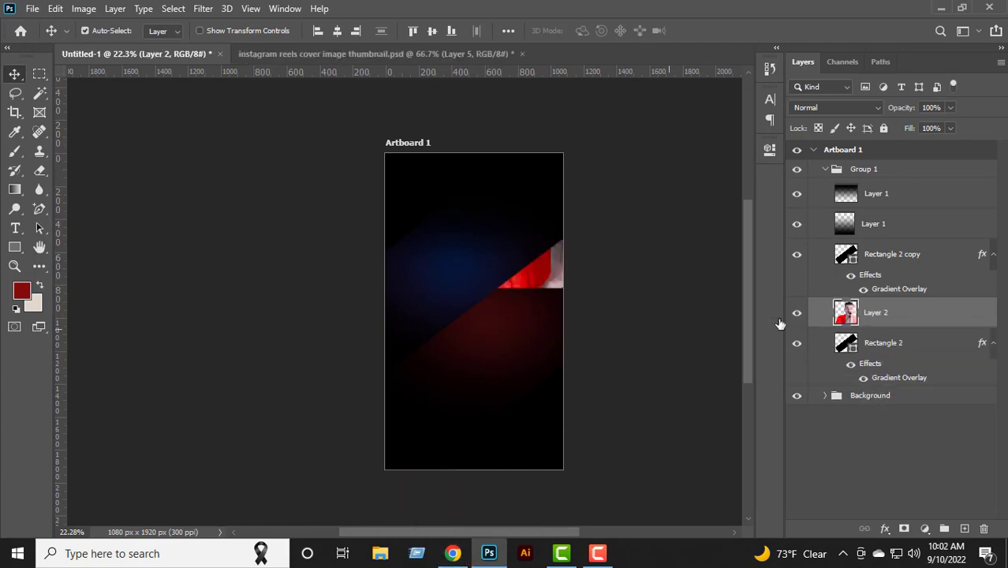
{"action": "left_click_drag", "start_coordinate": [539, 279], "coordinate": [502, 399]}
{"action": "scroll", "coordinate": [550, 374], "scroll_direction": "up", "scroll_amount": 1}
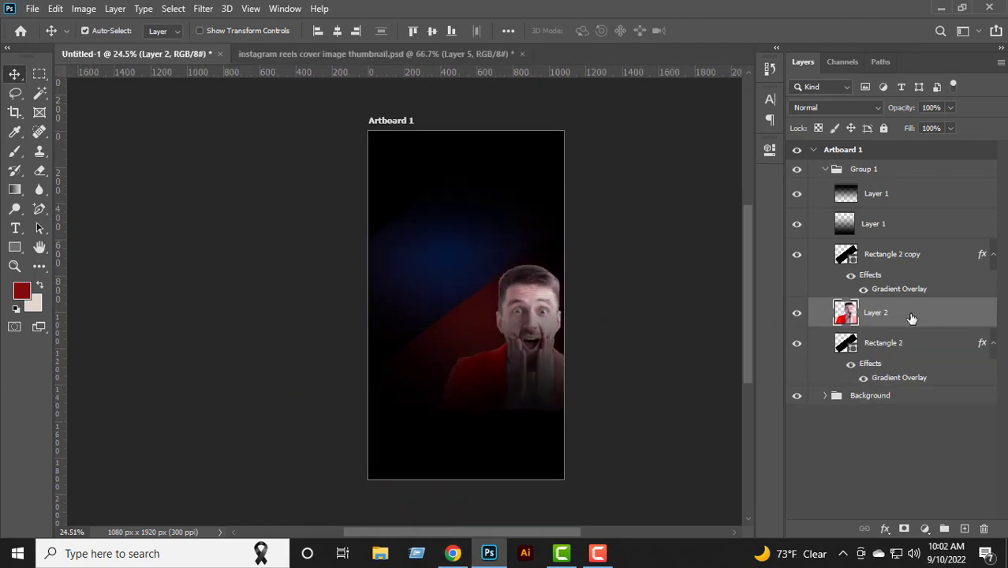
- Move the man's layer above the blue band's layer and enlarge the photo
{"action": "left_click_drag", "start_coordinate": [911, 318], "coordinate": [907, 261]}
{"action": "key", "text": "ctrl+t"}
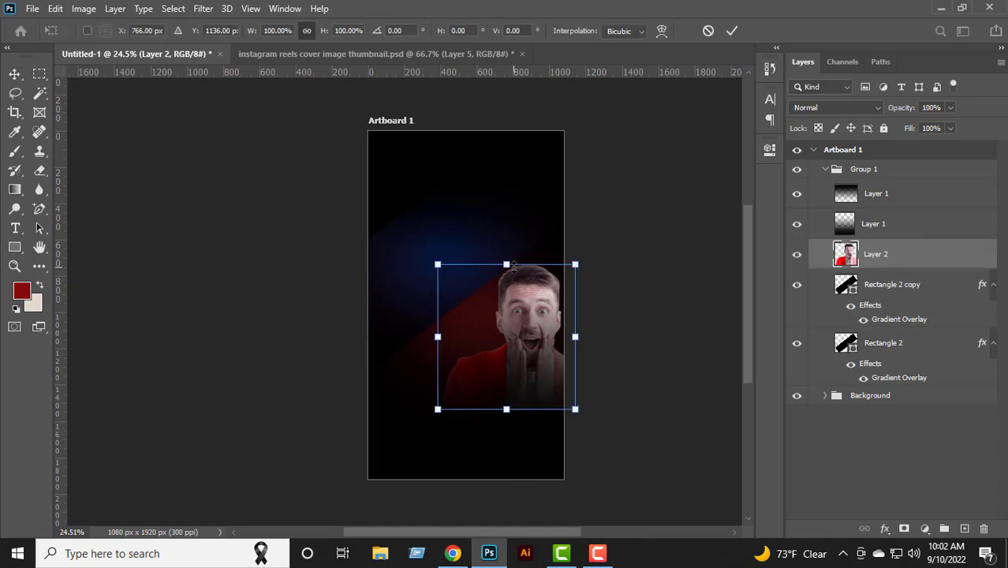
{"action": "left_click_drag", "start_coordinate": [507, 266], "coordinate": [511, 212]}
{"action": "left_click", "coordinate": [735, 31]}
- Lock both black fade layers and turn off Auto-Select for the Move tool
{"action": "scroll", "coordinate": [533, 314], "scroll_direction": "up", "scroll_amount": 5}
{"action": "mouse_move", "coordinate": [551, 314]}
{"action": "left_mouse_down"}
{"action": "mouse_move", "coordinate": [517, 314]}
{"action": "mouse_move", "coordinate": [537, 297]}
{"action": "mouse_move", "coordinate": [518, 296]}
{"action": "mouse_move", "coordinate": [600, 270]}
{"action": "mouse_move", "coordinate": [544, 299]}
{"action": "left_mouse_up"}
{"action": "left_click", "coordinate": [950, 199], "text": "ctrl"}
{"action": "left_click", "coordinate": [884, 127]}
{"action": "left_click", "coordinate": [111, 31]}
- Scale the man's photo down to 77% and move it left, near the middle of the artboard
{"action": "left_click", "coordinate": [924, 257]}
{"action": "scroll", "coordinate": [556, 325], "scroll_direction": "down", "scroll_amount": 4}
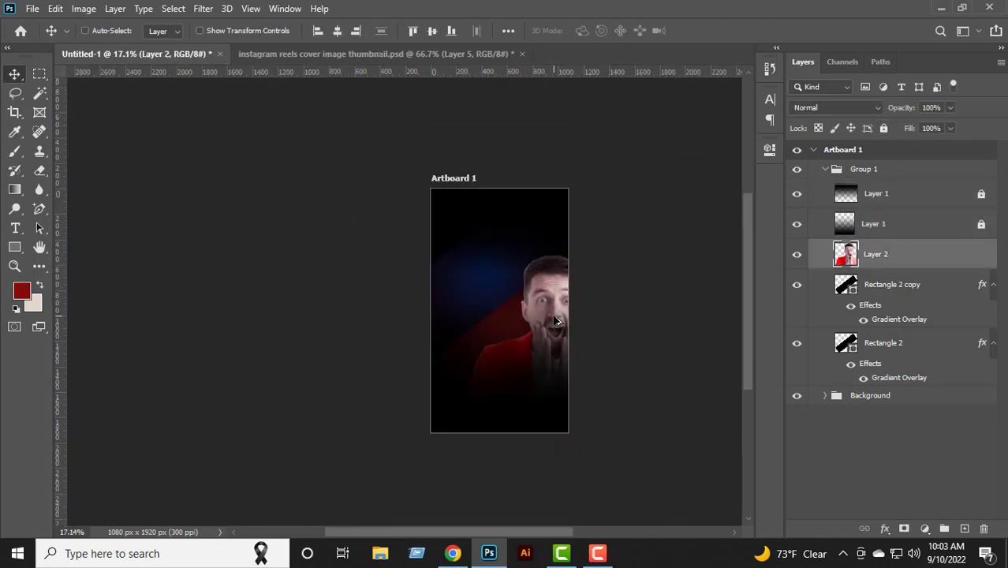
{"action": "key", "text": "ctrl"}
{"action": "key", "text": "ctrl+t"}
{"action": "left_click_drag", "start_coordinate": [599, 325], "coordinate": [550, 347]}
{"action": "scroll", "coordinate": [549, 347], "scroll_direction": "up", "scroll_amount": 2}
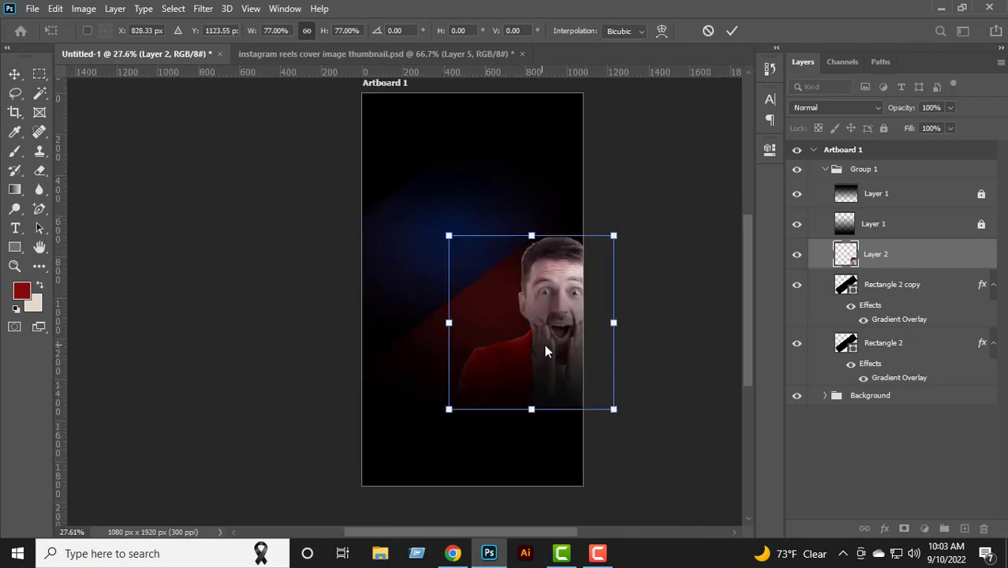
{"action": "key", "text": "Return"}
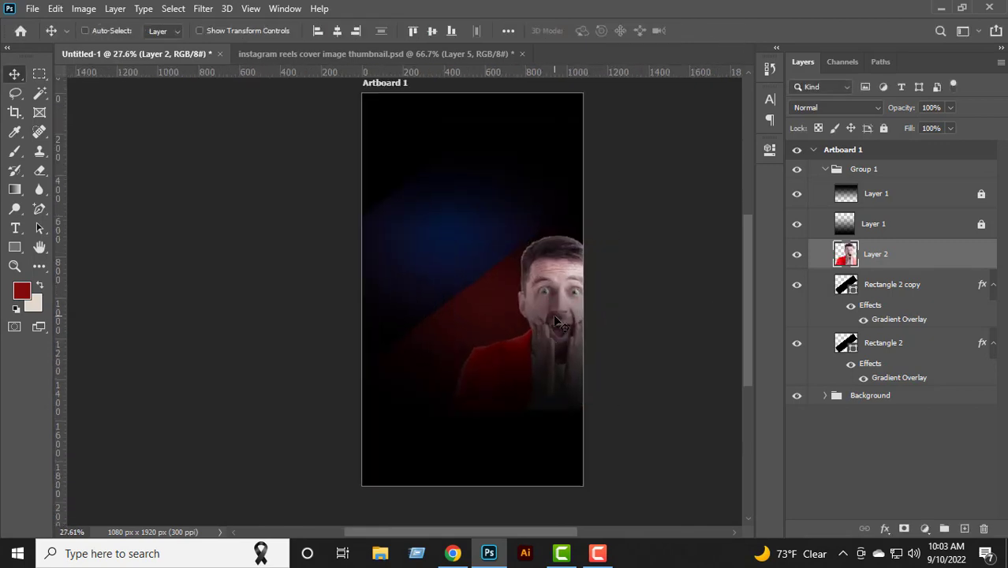
{"action": "left_click_drag", "start_coordinate": [550, 330], "coordinate": [456, 312]}
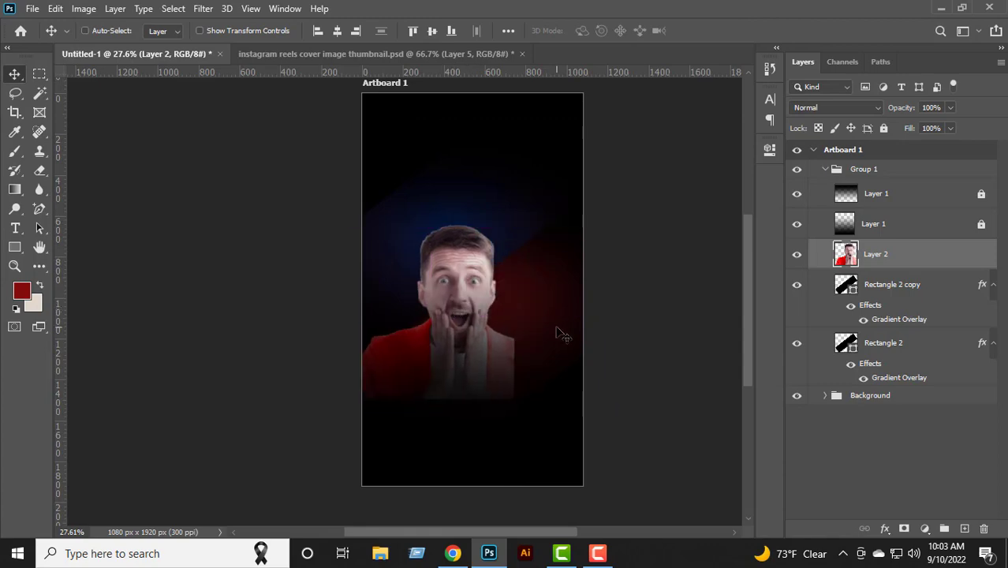
- Brighten the red of the end color stop in the red band's Gradient Overlay
{"action": "double_click", "coordinate": [888, 376]}
{"action": "left_click", "coordinate": [593, 198]}
{"action": "left_click", "coordinate": [961, 112]}
{"action": "left_click_drag", "start_coordinate": [497, 106], "coordinate": [225, 114]}
{"action": "left_click_drag", "start_coordinate": [387, 115], "coordinate": [552, 426]}
{"action": "left_click", "coordinate": [493, 518]}
{"action": "double_click", "coordinate": [981, 330]}
{"action": "left_click_drag", "start_coordinate": [765, 396], "coordinate": [764, 312]}
{"action": "left_click", "coordinate": [952, 273]}
- Set the gradient's middle opacity stop to 0% and apply the Gradient Overlay to the red band
{"action": "left_click", "coordinate": [908, 322]}
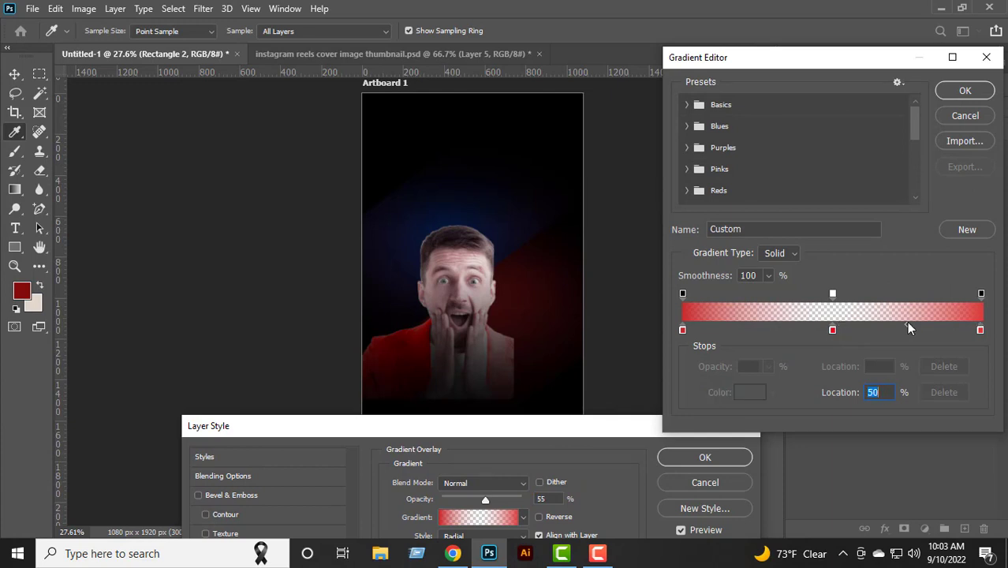
{"action": "left_click", "coordinate": [833, 294]}
{"action": "left_click", "coordinate": [768, 366]}
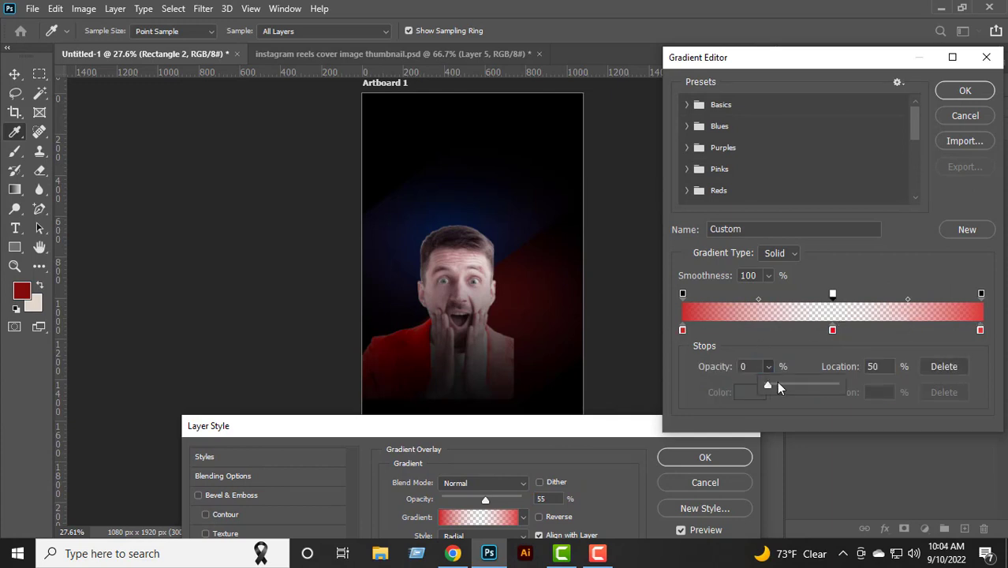
{"action": "mouse_move", "coordinate": [776, 382]}
{"action": "left_mouse_down"}
{"action": "mouse_move", "coordinate": [792, 384]}
{"action": "mouse_move", "coordinate": [774, 385]}
{"action": "left_mouse_up"}
{"action": "left_click", "coordinate": [965, 90]}
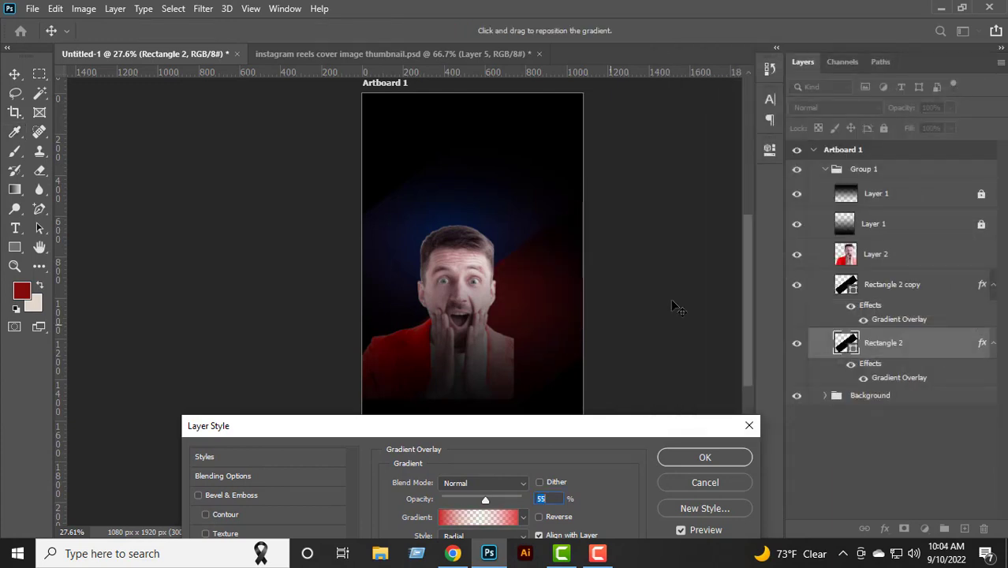
{"action": "left_click", "coordinate": [705, 458]}
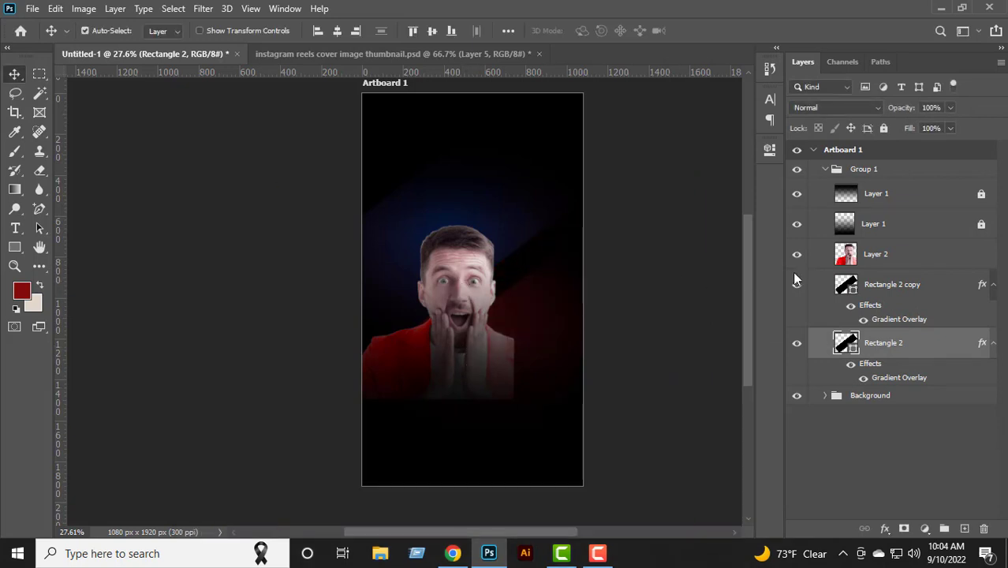
- Scale the man's photo up to about 153% and shift it right so it runs past the artboard's right edge
{"action": "left_click", "coordinate": [864, 262]}
{"action": "key", "text": "ctrl+t"}
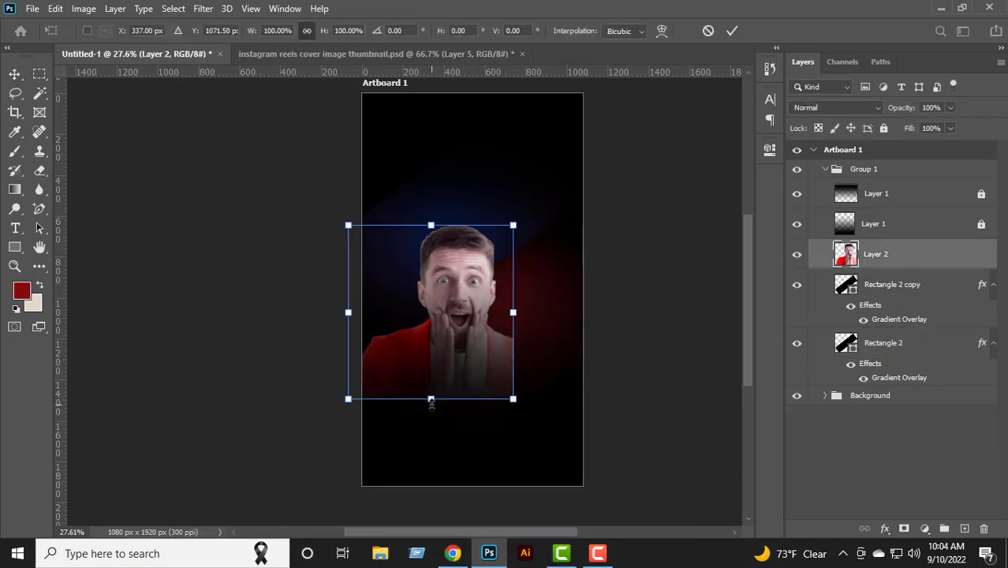
{"action": "left_click_drag", "start_coordinate": [431, 401], "coordinate": [431, 435]}
{"action": "left_click_drag", "start_coordinate": [334, 227], "coordinate": [277, 165]}
{"action": "left_click_drag", "start_coordinate": [437, 284], "coordinate": [553, 284]}
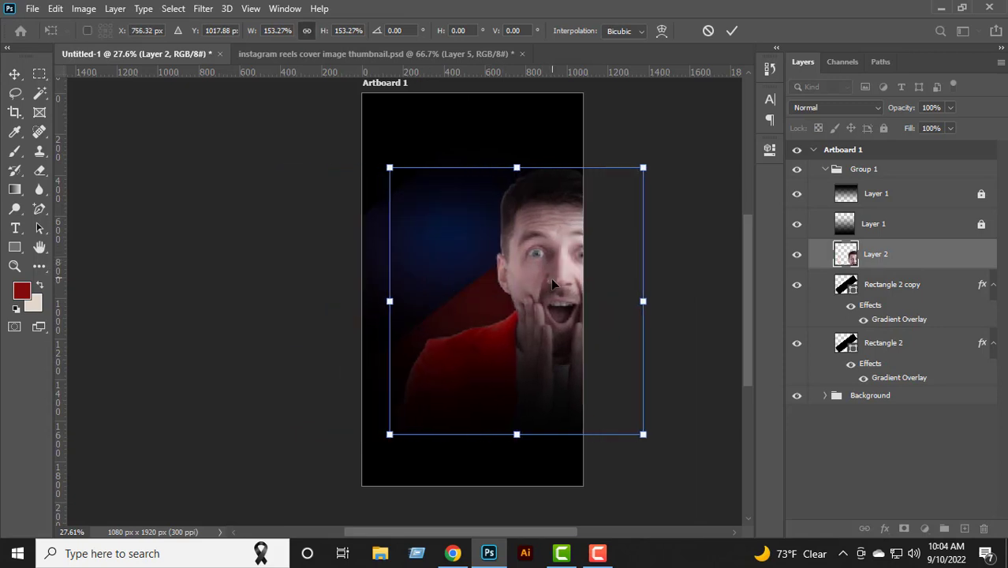
{"action": "left_click", "coordinate": [732, 31]}
- Create a layer above Group 1 and add the text "Reels" over the blue band
{"action": "left_click", "coordinate": [907, 172]}
{"action": "left_click", "coordinate": [965, 528]}
{"action": "left_click_drag", "start_coordinate": [894, 187], "coordinate": [899, 160]}
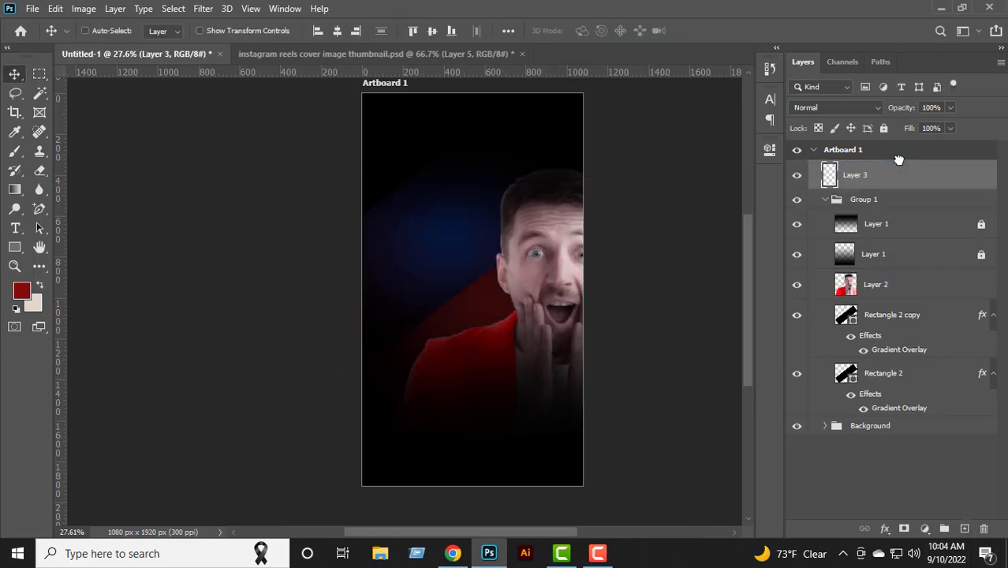
{"action": "left_click", "coordinate": [13, 248]}
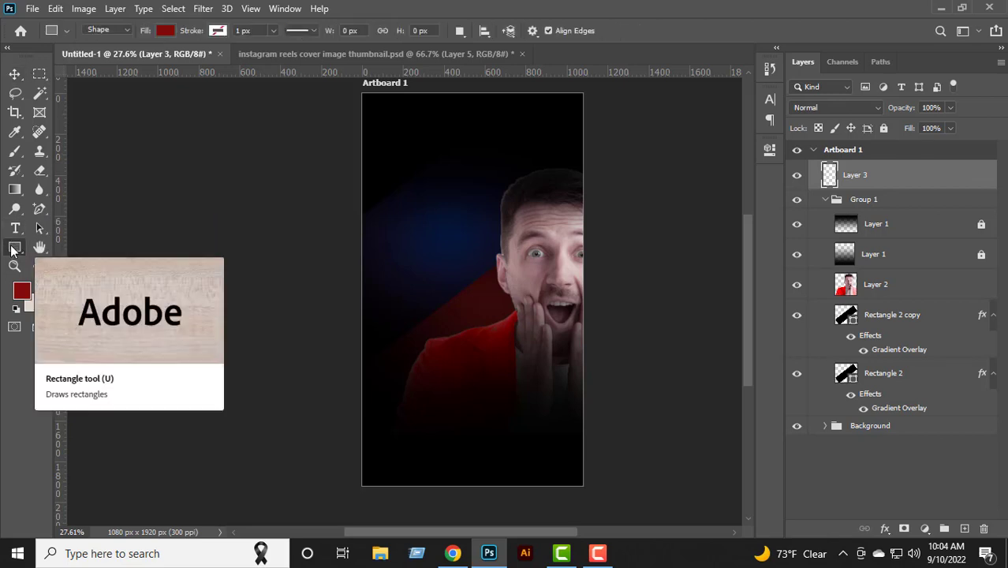
{"action": "left_click", "coordinate": [15, 228]}
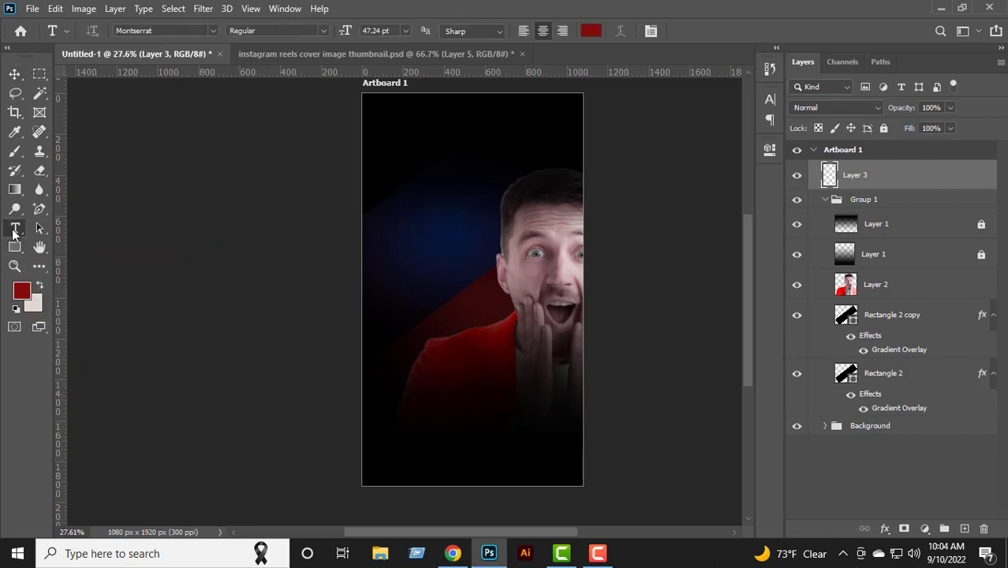
{"action": "left_click", "coordinate": [417, 233]}
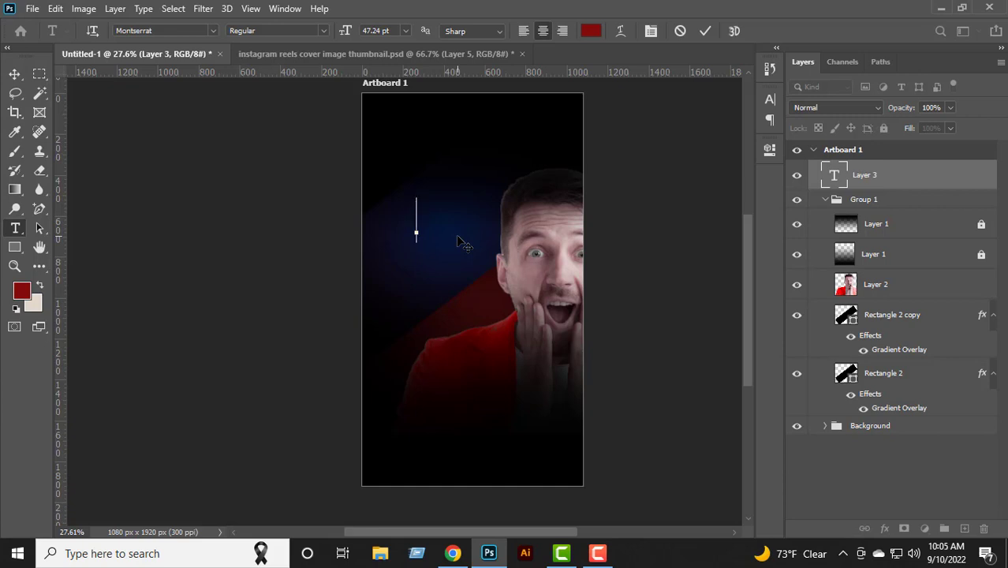
{"action": "type", "text": "Reels"}
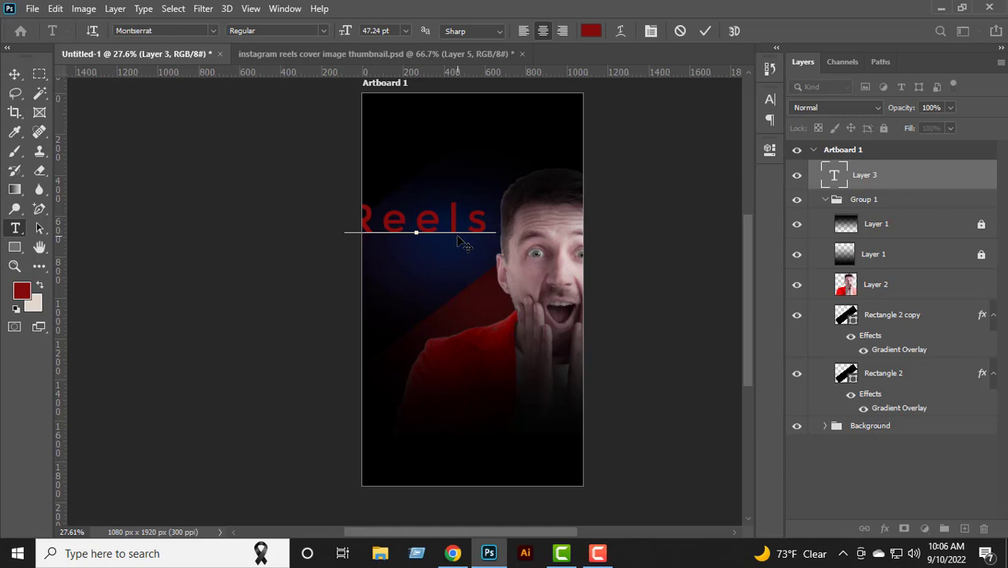
- Set the whole Reels text in the Outfit Black font
{"action": "key", "text": "ctrl+a"}
{"action": "left_click", "coordinate": [158, 30]}
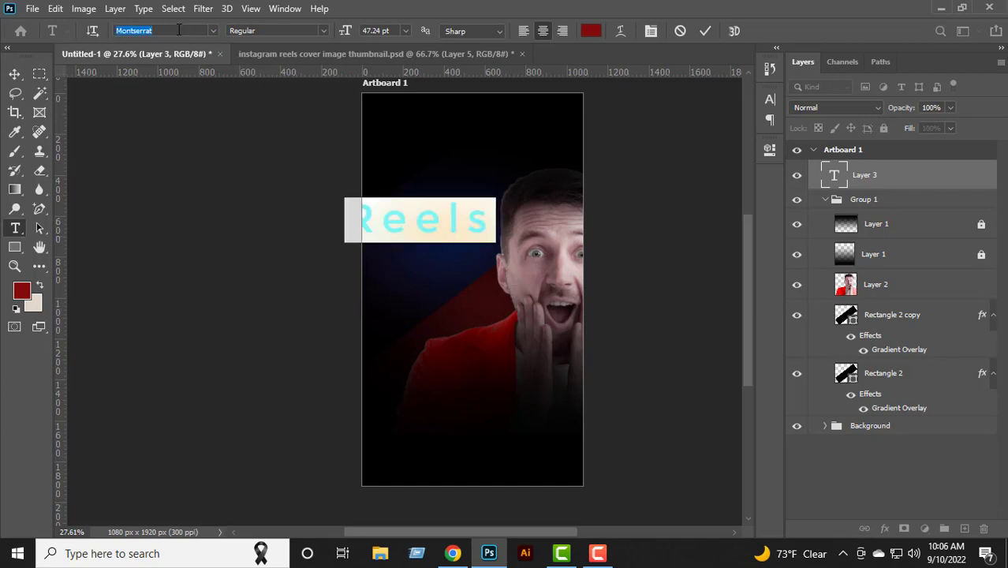
{"action": "type", "text": "out"}
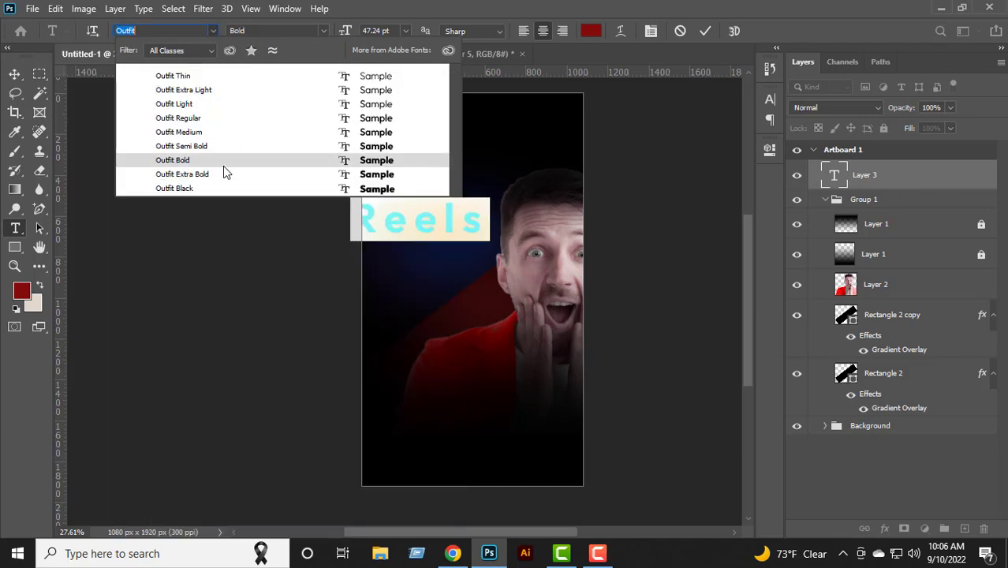
{"action": "left_click", "coordinate": [223, 188]}
- Give the Reels text faux bold, automatic leading and a tracking of -10
{"action": "left_click", "coordinate": [768, 120]}
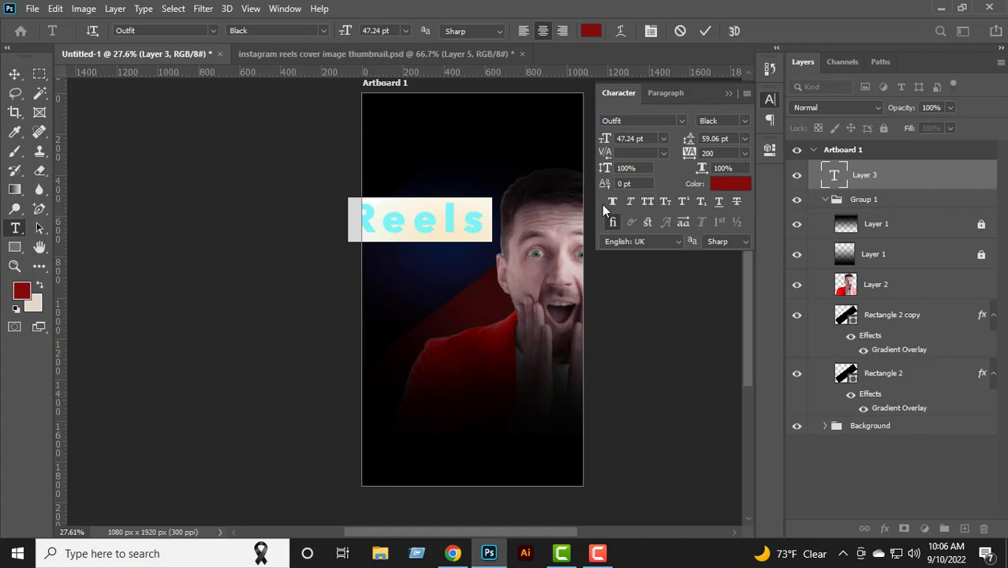
{"action": "left_click", "coordinate": [745, 138]}
{"action": "left_click", "coordinate": [743, 152]}
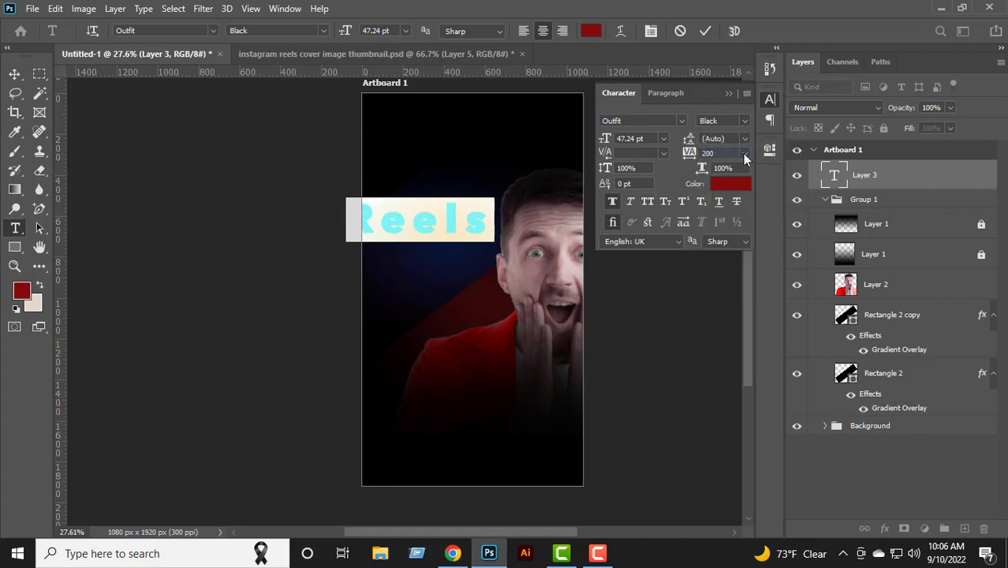
{"action": "left_click", "coordinate": [744, 153]}
{"action": "left_click", "coordinate": [734, 208]}
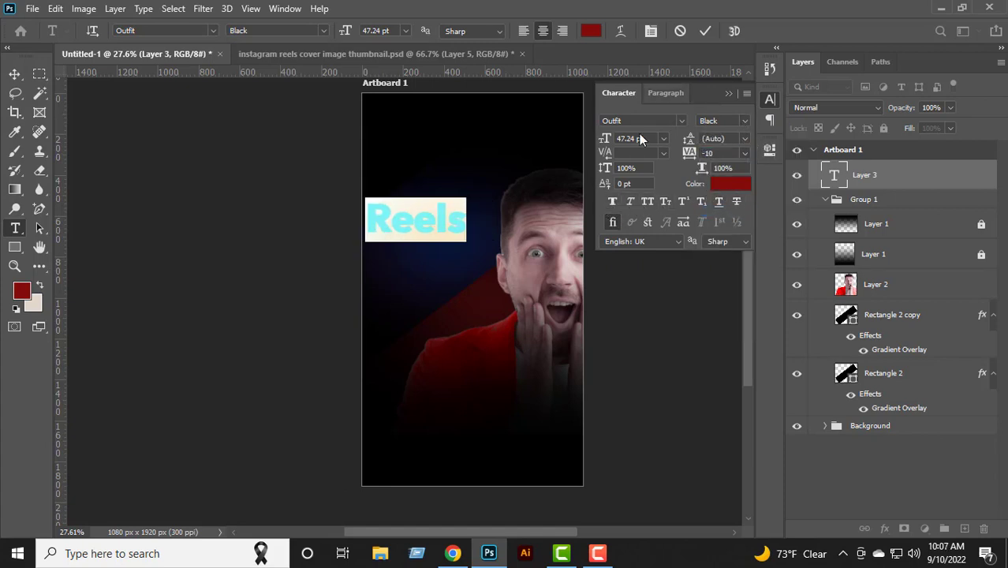
{"action": "left_click", "coordinate": [728, 93]}
- Change the Reels text color to white and commit the text
{"action": "left_click", "coordinate": [591, 30]}
{"action": "left_click", "coordinate": [776, 284]}
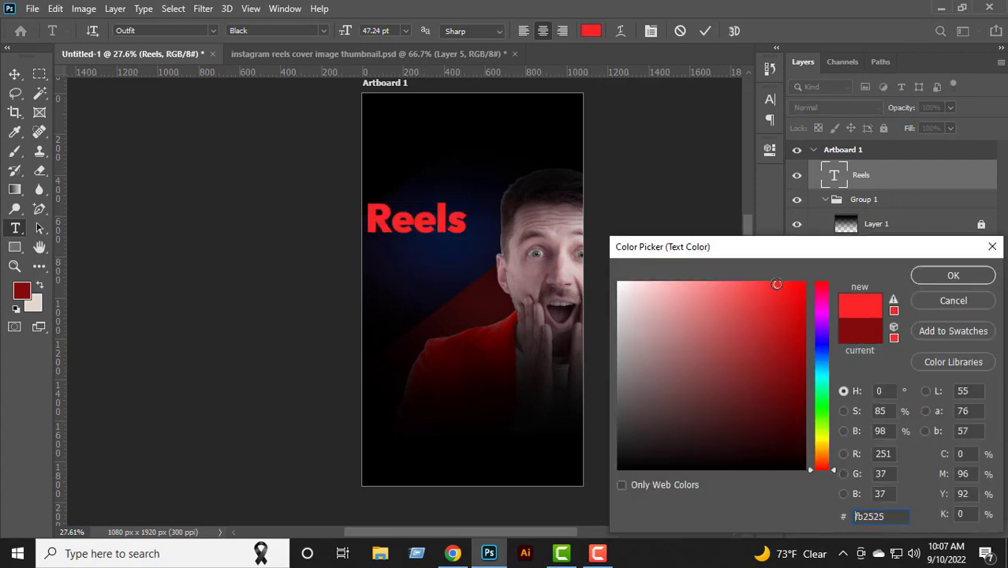
{"action": "left_click_drag", "start_coordinate": [664, 308], "coordinate": [618, 282]}
{"action": "key", "text": "Return"}
{"action": "left_click", "coordinate": [705, 31]}
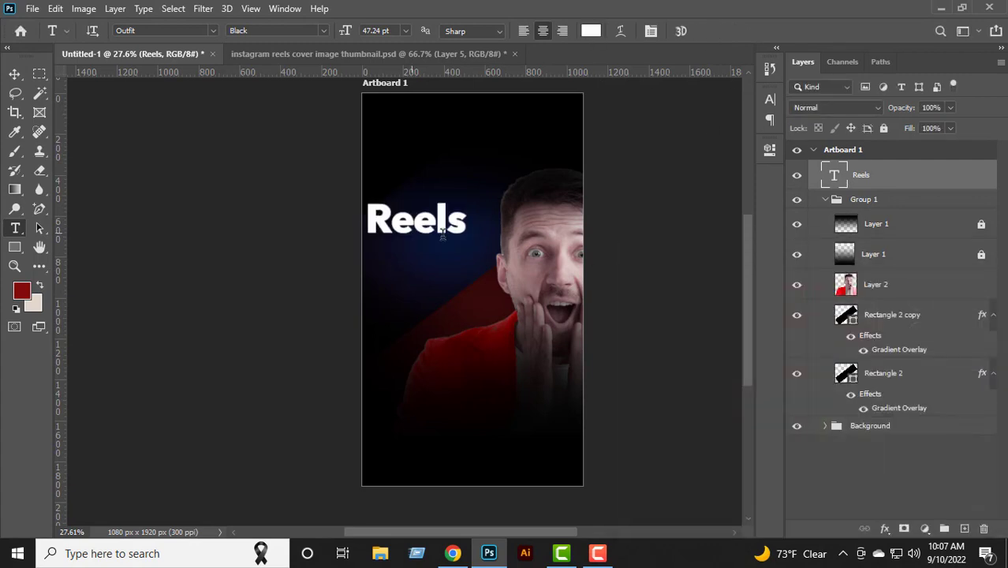
- Duplicate the Reels text directly below itself, change the copy to "Cover" and position it under Reels
{"action": "key", "text": "v"}
{"action": "left_click_drag", "start_coordinate": [418, 235], "coordinate": [439, 260]}
{"action": "double_click", "coordinate": [439, 261]}
{"action": "type", "text": "Cover"}
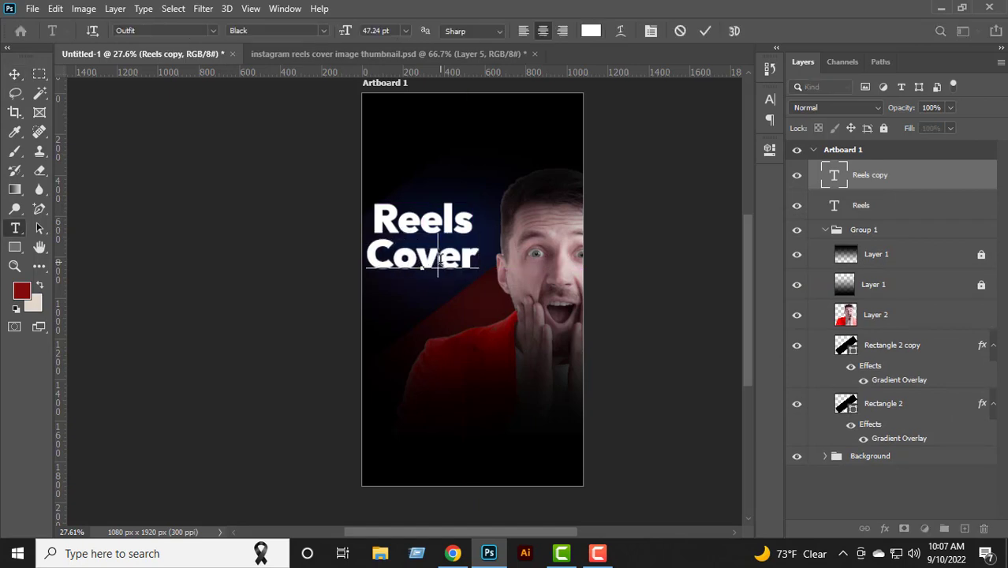
{"action": "left_click", "coordinate": [706, 31]}
{"action": "left_click_drag", "start_coordinate": [410, 263], "coordinate": [438, 244]}
{"action": "scroll", "coordinate": [427, 263], "scroll_direction": "up", "scroll_amount": 5}
{"action": "scroll", "coordinate": [443, 320], "scroll_direction": "down", "scroll_amount": 5}
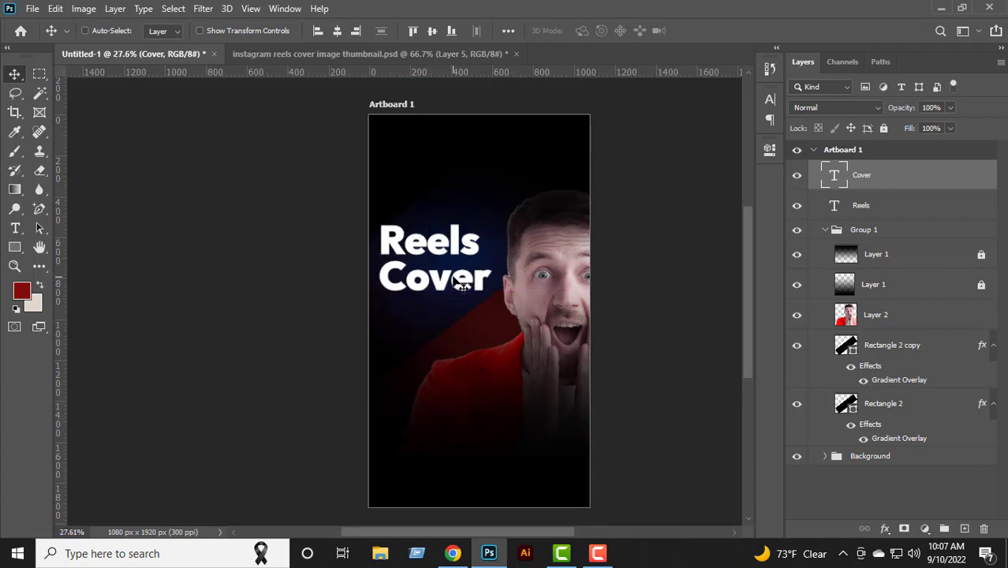
- Scale the Reels and Cover texts together to about 106% and rotate them to -5.73°, beside the man's face
{"action": "left_click", "coordinate": [878, 213], "text": "shift"}
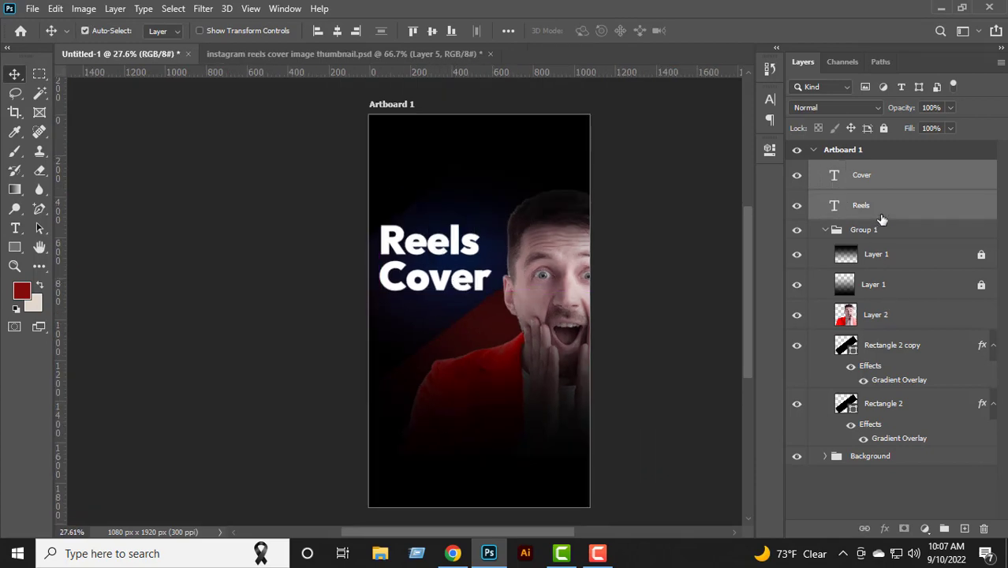
{"action": "key", "text": "ctrl+t"}
{"action": "left_click_drag", "start_coordinate": [508, 291], "coordinate": [512, 294]}
{"action": "mouse_move", "coordinate": [382, 304]}
{"action": "left_mouse_down"}
{"action": "mouse_move", "coordinate": [372, 309]}
{"action": "mouse_move", "coordinate": [381, 305]}
{"action": "left_mouse_up"}
{"action": "left_click_drag", "start_coordinate": [399, 297], "coordinate": [403, 308]}
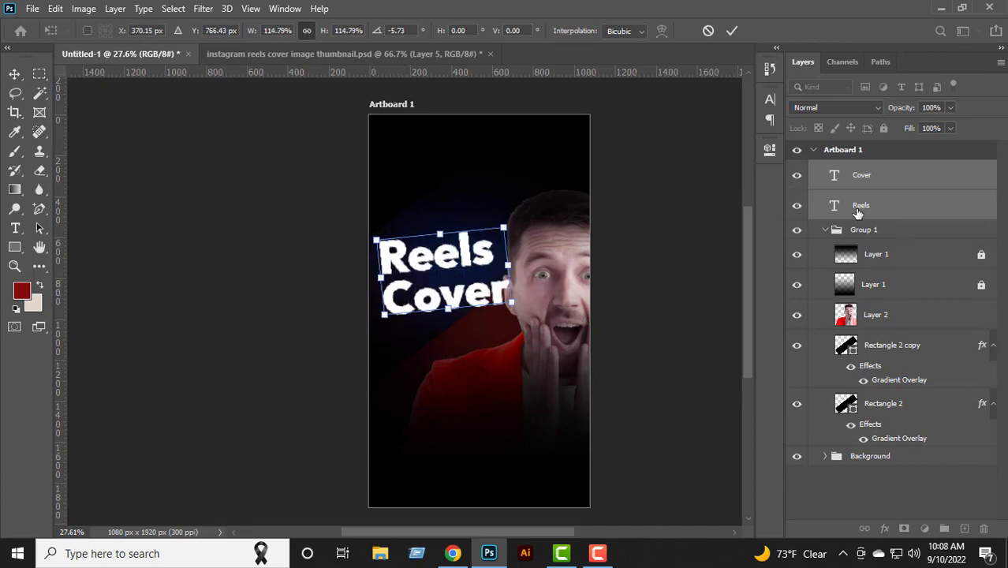
{"action": "left_click_drag", "start_coordinate": [477, 278], "coordinate": [493, 297]}
{"action": "left_click_drag", "start_coordinate": [469, 278], "coordinate": [471, 278]}
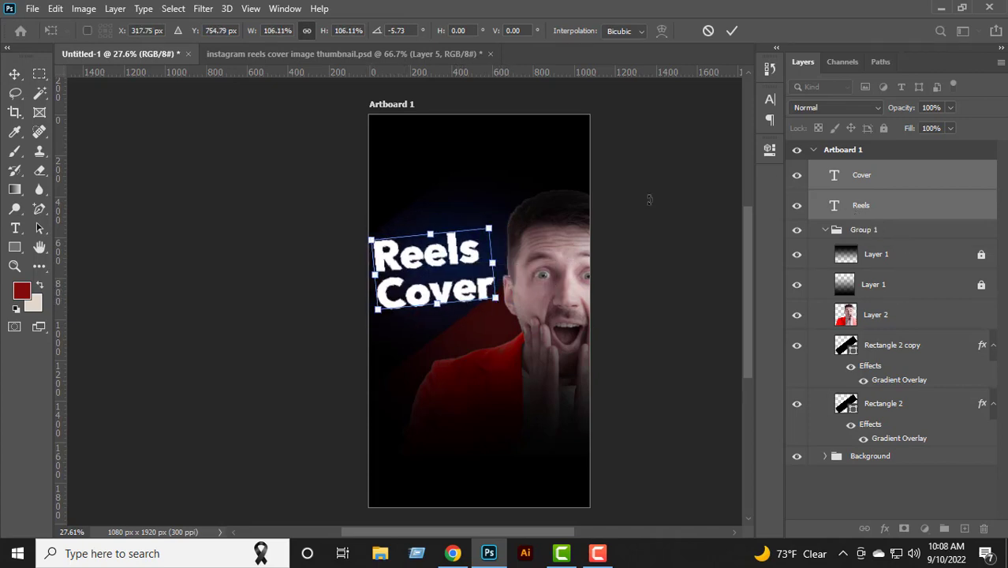
{"action": "key", "text": "Return"}
- Nudge the Cover text into place, scale the Reels text to about 84% and fit it above the right part of Cover
{"action": "left_click_drag", "start_coordinate": [427, 306], "coordinate": [430, 307]}
{"action": "left_click", "coordinate": [470, 251], "text": "ctrl"}
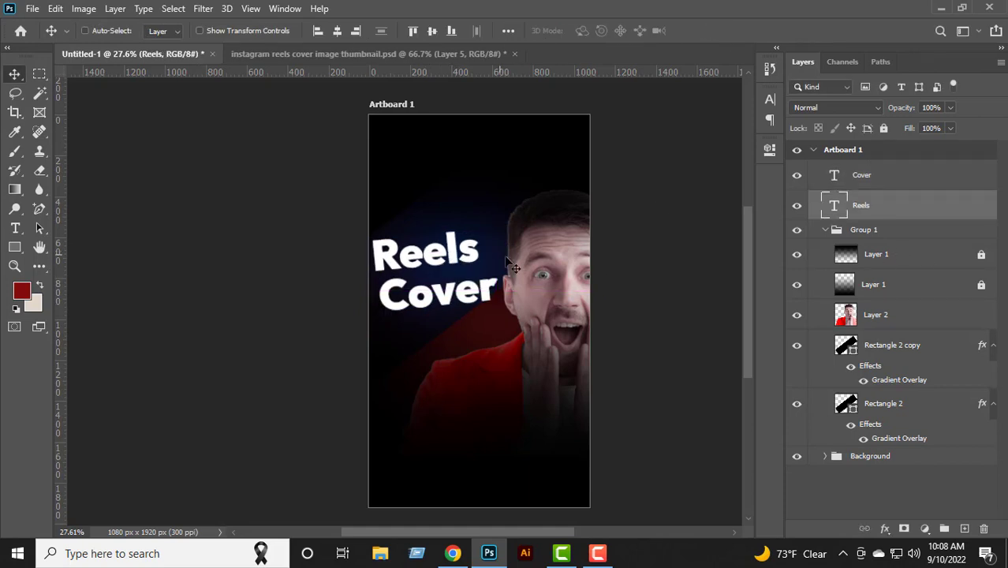
{"action": "left_click_drag", "start_coordinate": [453, 252], "coordinate": [499, 261]}
{"action": "key", "text": "ctrl+t"}
{"action": "left_click_drag", "start_coordinate": [481, 264], "coordinate": [480, 265]}
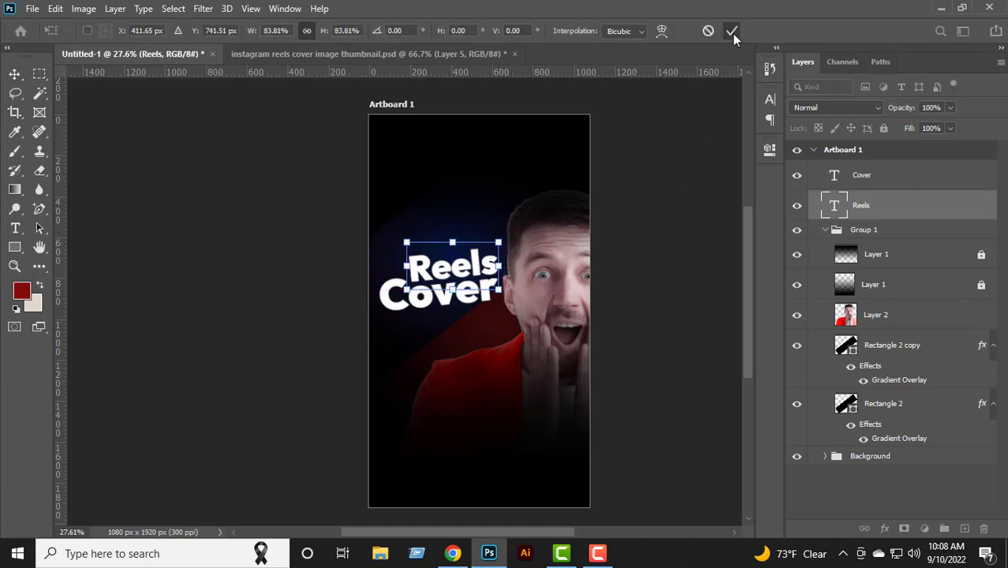
{"action": "left_click", "coordinate": [733, 33]}
{"action": "scroll", "coordinate": [469, 306], "scroll_direction": "up", "scroll_amount": 5}
{"action": "scroll", "coordinate": [469, 306], "scroll_direction": "down", "scroll_amount": 4}
{"action": "scroll", "coordinate": [468, 303], "scroll_direction": "up", "scroll_amount": 3}
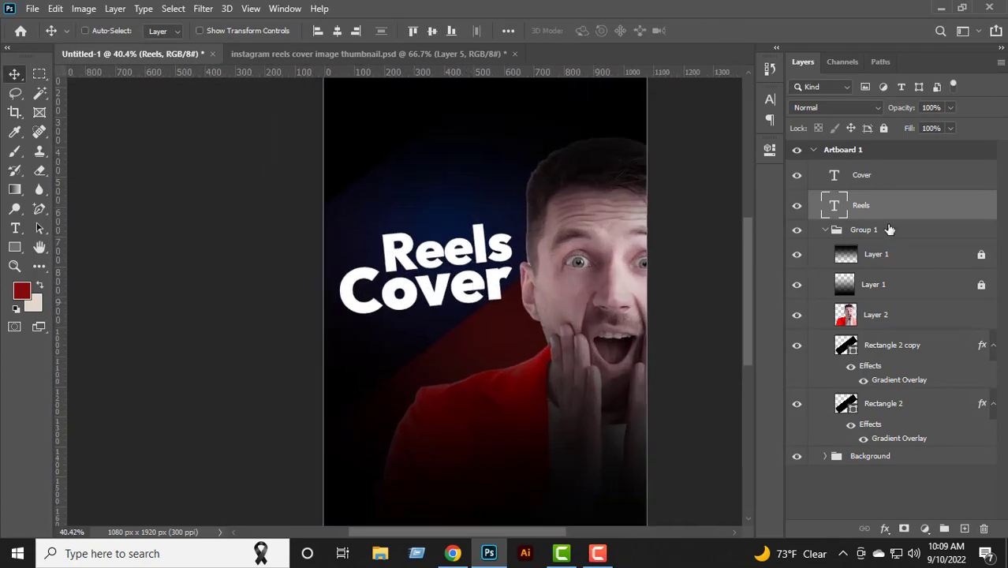
- Add a Gradient Overlay effect to the Cover text layer
{"action": "left_click", "coordinate": [876, 176], "text": "shift"}
{"action": "scroll", "coordinate": [426, 351], "scroll_direction": "down", "scroll_amount": 3}
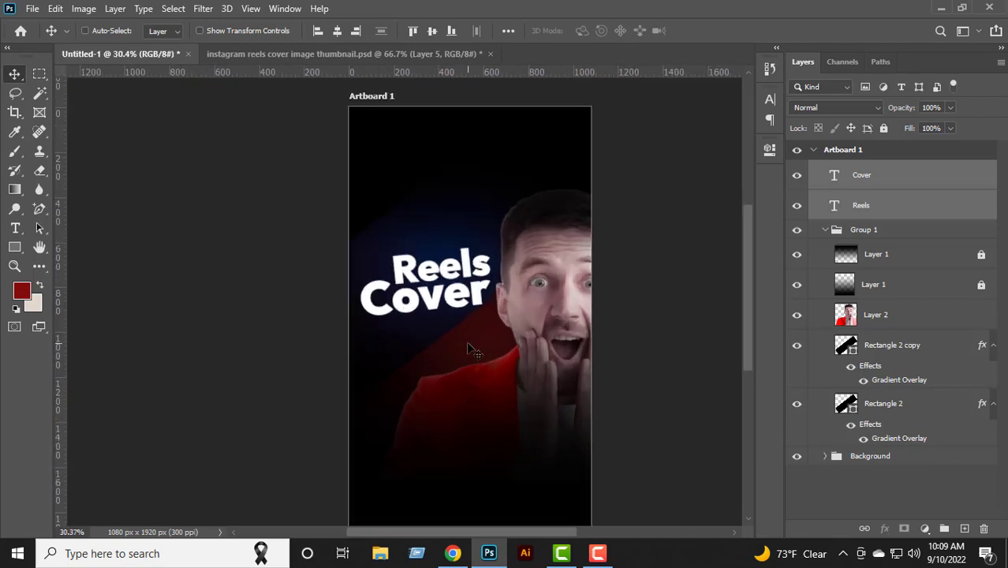
{"action": "left_click", "coordinate": [877, 175]}
{"action": "right_click", "coordinate": [879, 175]}
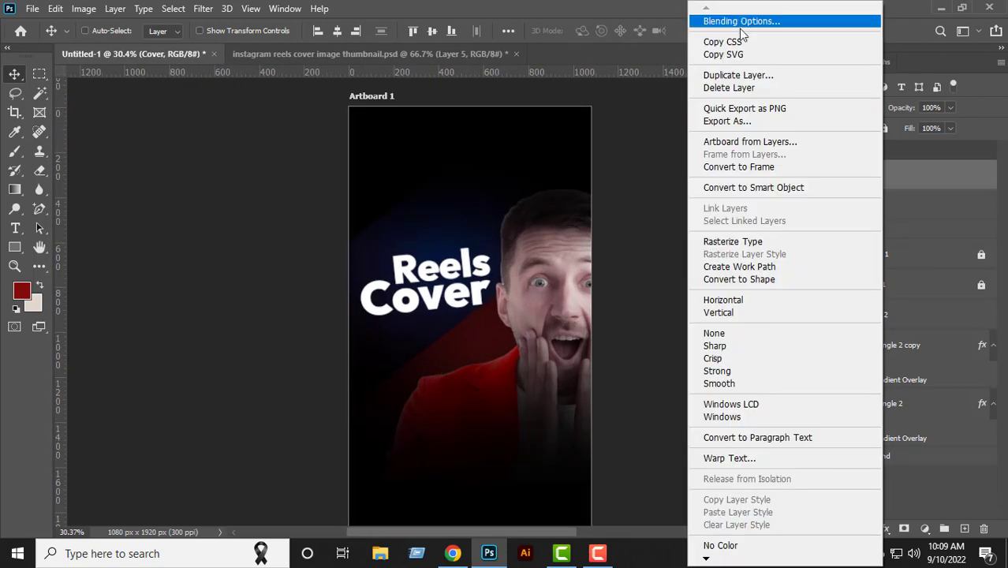
{"action": "left_click", "coordinate": [742, 23]}
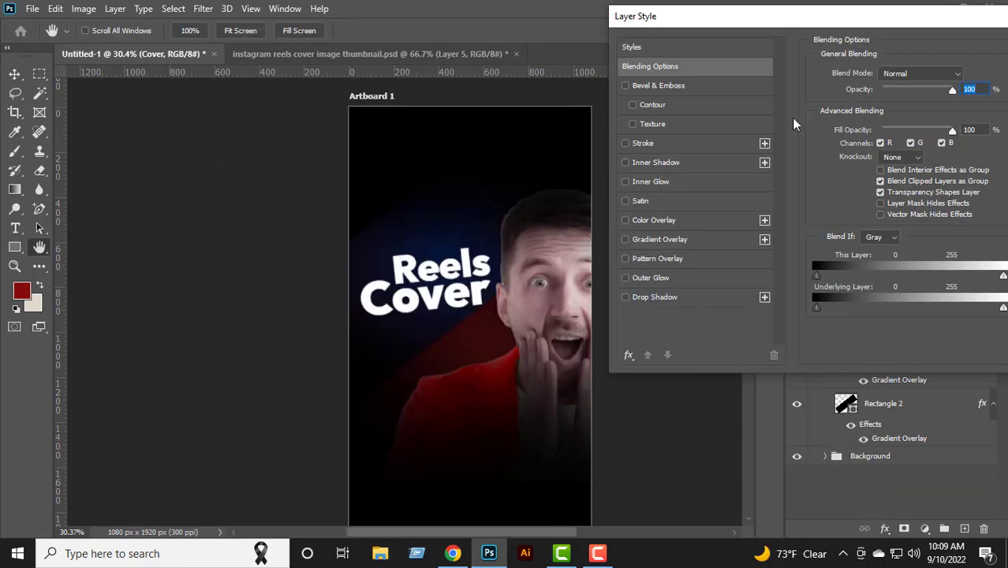
{"action": "left_click", "coordinate": [686, 239]}
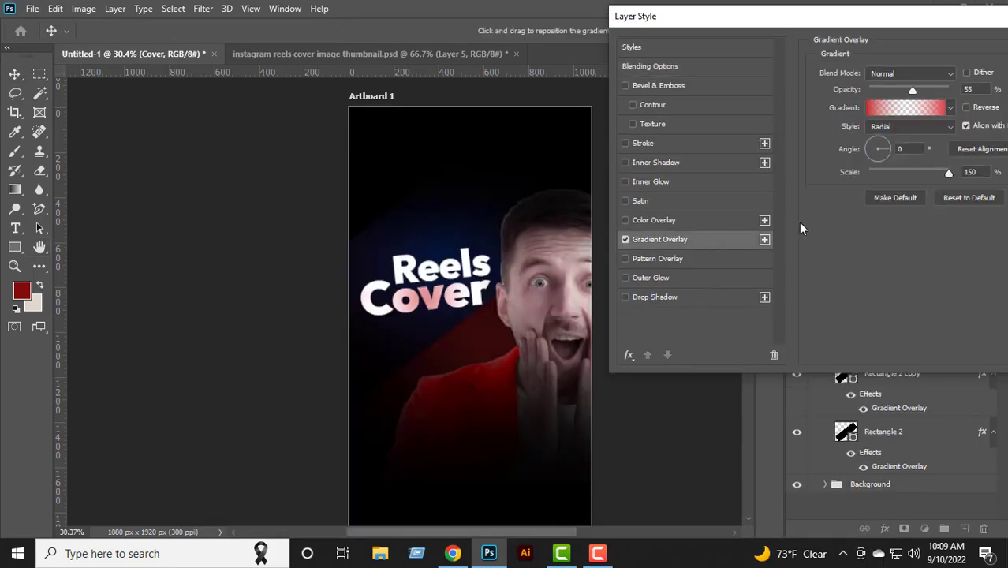
- Delete the middle color stop and the middle opacity stop from the Cover text's gradient
{"action": "left_click", "coordinate": [868, 167]}
{"action": "left_click", "coordinate": [833, 296]}
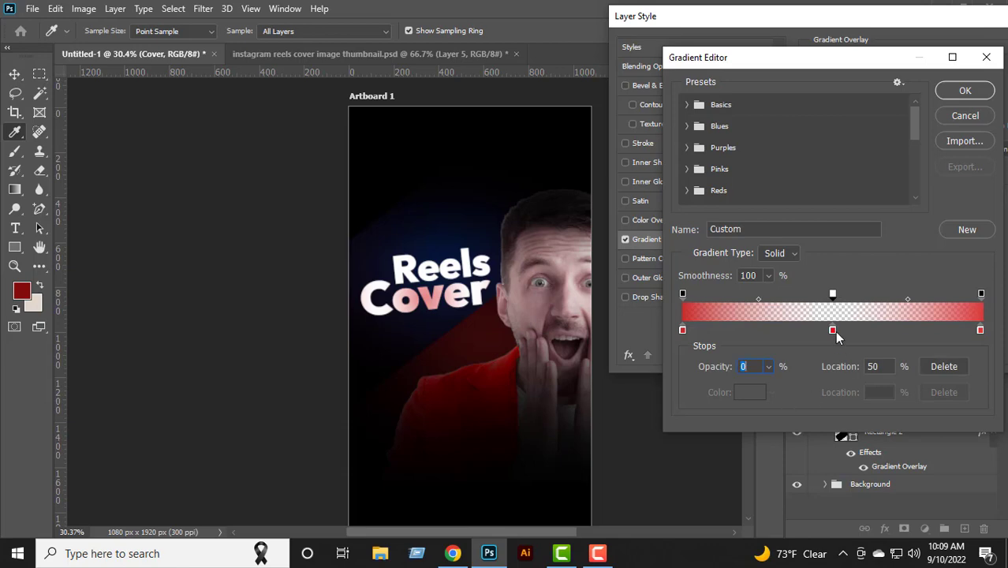
{"action": "left_click", "coordinate": [833, 331]}
{"action": "left_click", "coordinate": [941, 393]}
{"action": "left_click", "coordinate": [833, 296]}
{"action": "left_click", "coordinate": [931, 368]}
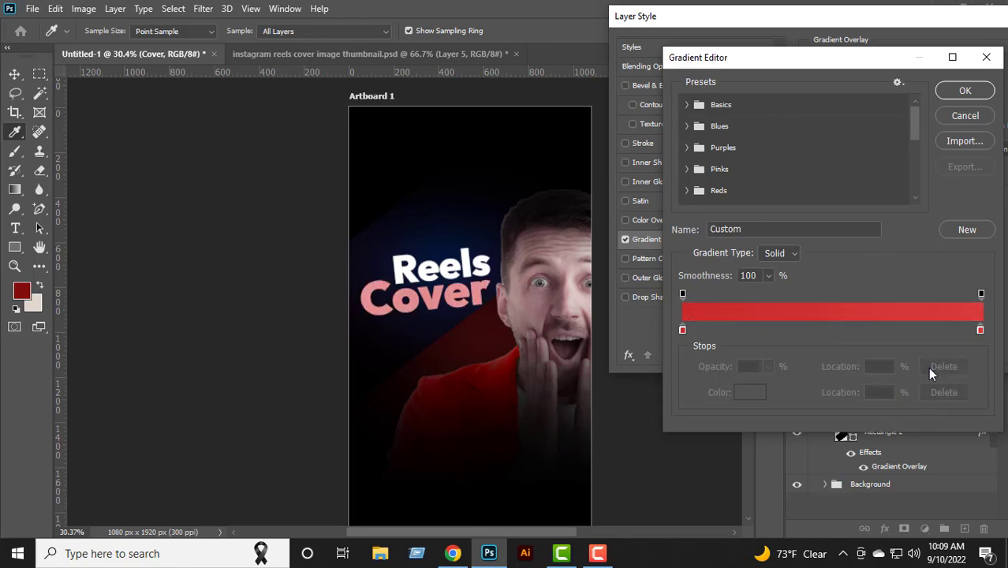
- Recolor both end stops of the Cover text's gradient to more saturated bright reds and accept the gradient
{"action": "left_click", "coordinate": [684, 332]}
{"action": "left_click", "coordinate": [754, 394]}
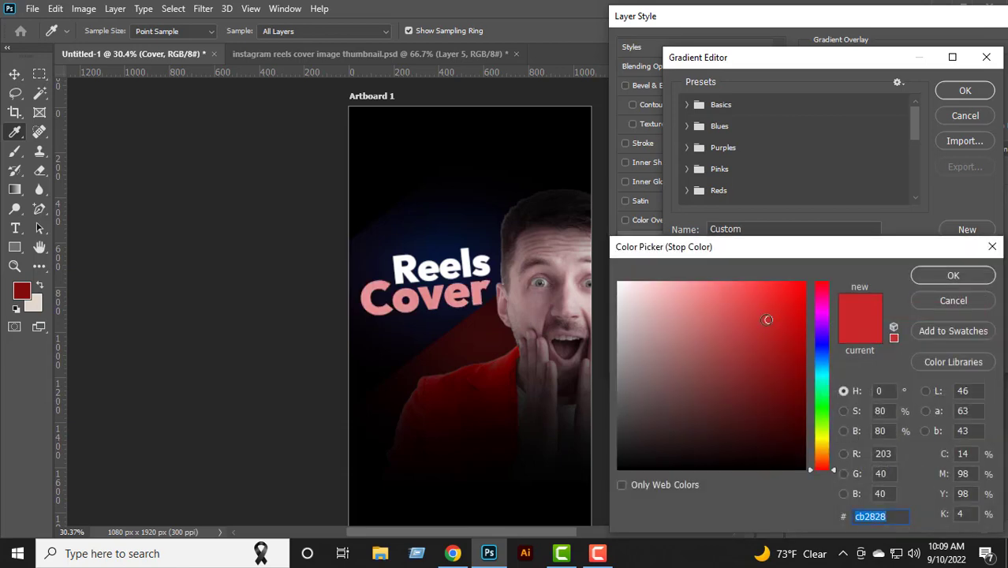
{"action": "left_click", "coordinate": [797, 306]}
{"action": "key", "text": "Return"}
{"action": "left_click", "coordinate": [684, 295]}
{"action": "double_click", "coordinate": [981, 331]}
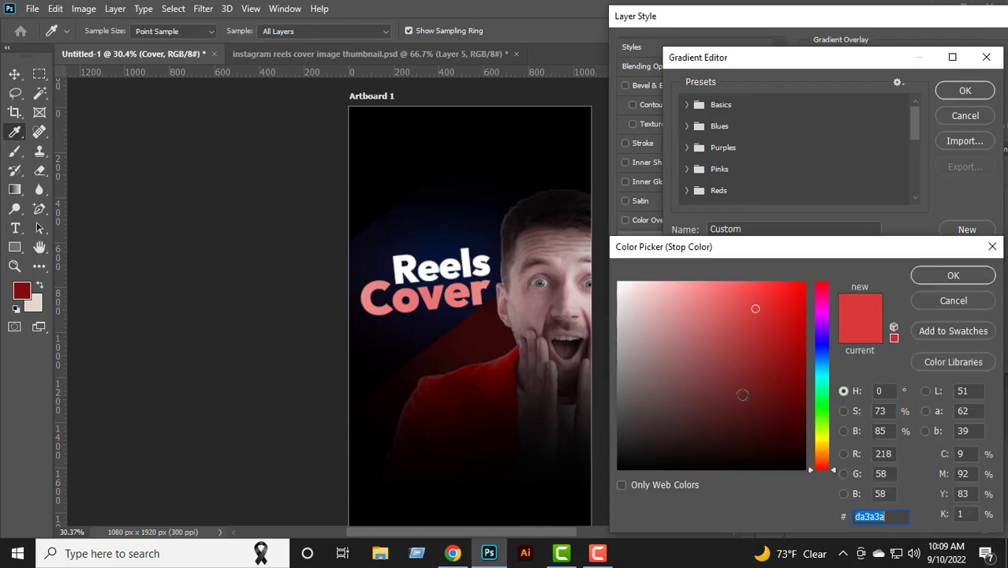
{"action": "left_click", "coordinate": [799, 292]}
{"action": "key", "text": "Return"}
{"action": "left_click", "coordinate": [965, 91]}
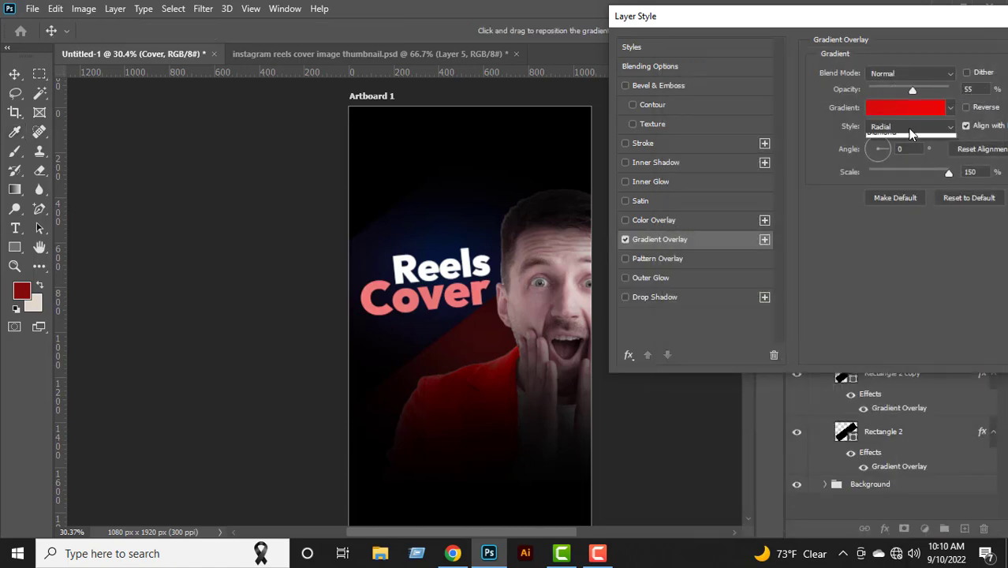
- Set the Cover text's gradient overlay to Linear style at 100% opacity and recolor its left color stop to dark red 830000
{"action": "left_click", "coordinate": [907, 126]}
{"action": "left_click", "coordinate": [904, 127]}
{"action": "left_click", "coordinate": [915, 107]}
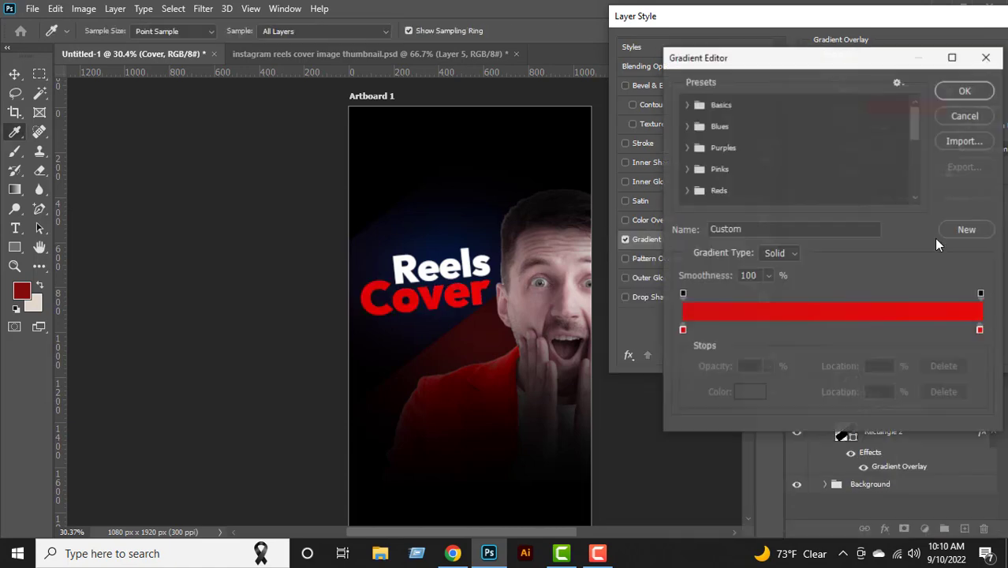
{"action": "double_click", "coordinate": [683, 330]}
{"action": "left_click_drag", "start_coordinate": [796, 371], "coordinate": [806, 373]}
{"action": "left_click", "coordinate": [942, 279]}
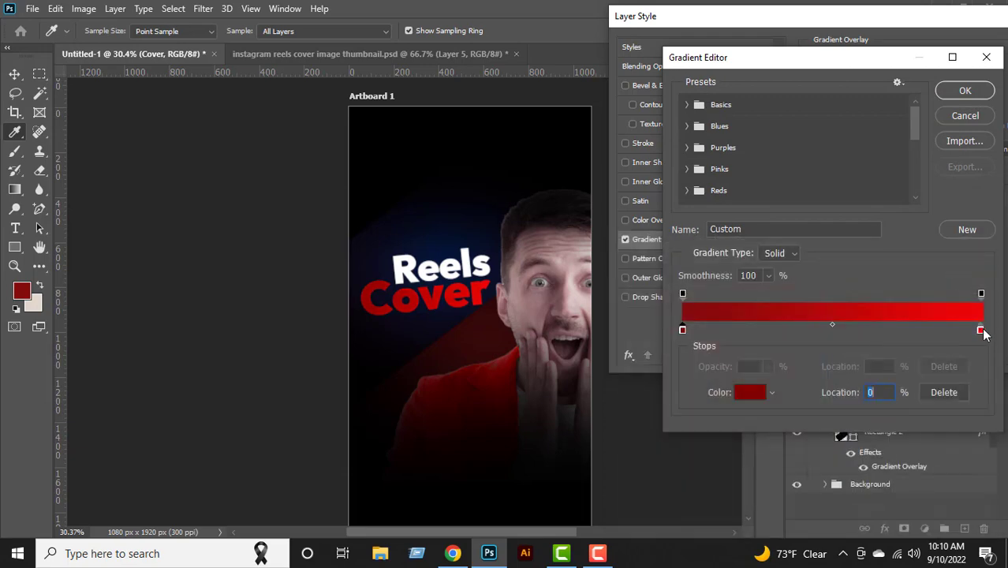
- Recolor the right color stop of the Cover text's gradient to a softer, slightly muted red
{"action": "left_click", "coordinate": [983, 331]}
{"action": "left_click", "coordinate": [756, 393]}
{"action": "mouse_move", "coordinate": [767, 304]}
{"action": "left_mouse_down"}
{"action": "mouse_move", "coordinate": [770, 269]}
{"action": "mouse_move", "coordinate": [727, 299]}
{"action": "mouse_move", "coordinate": [662, 308]}
{"action": "mouse_move", "coordinate": [691, 327]}
{"action": "left_mouse_up"}
{"action": "mouse_move", "coordinate": [620, 352]}
{"action": "left_mouse_down"}
{"action": "mouse_move", "coordinate": [720, 299]}
{"action": "mouse_move", "coordinate": [752, 315]}
{"action": "left_mouse_up"}
{"action": "left_click", "coordinate": [953, 275]}
- Recolor the left color stop of the Cover text's gradient to purple 4d1dad and accept the layer style
{"action": "left_click", "coordinate": [751, 393]}
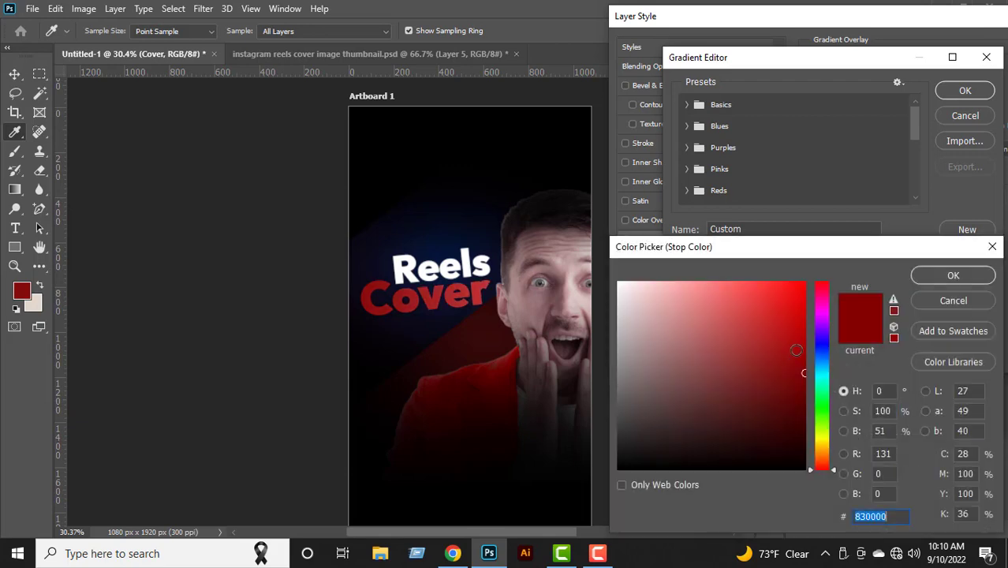
{"action": "left_click", "coordinate": [805, 332]}
{"action": "left_click", "coordinate": [822, 333]}
{"action": "left_click", "coordinate": [801, 329]}
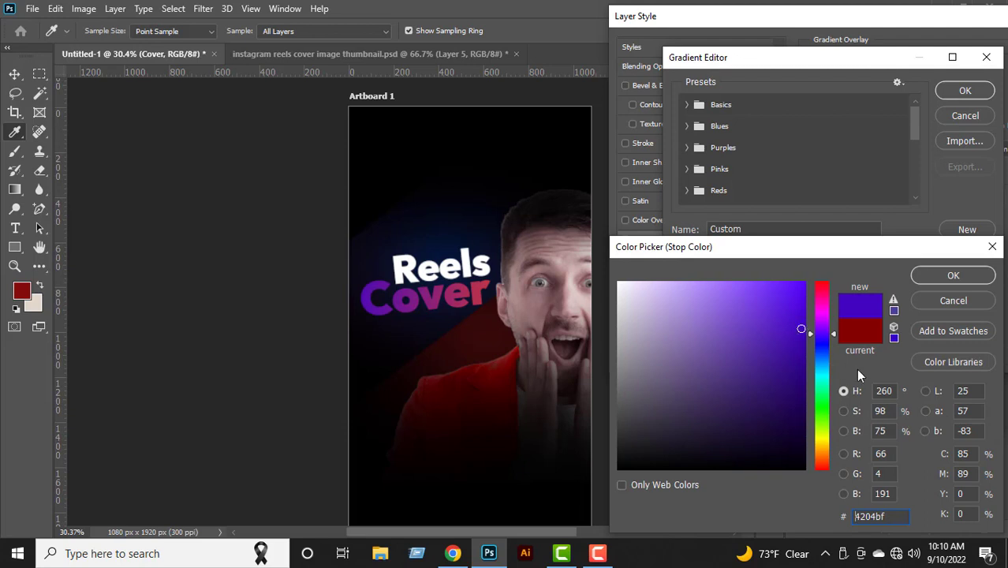
{"action": "mouse_move", "coordinate": [783, 325]}
{"action": "left_mouse_down"}
{"action": "mouse_move", "coordinate": [789, 337]}
{"action": "mouse_move", "coordinate": [773, 340]}
{"action": "left_mouse_up"}
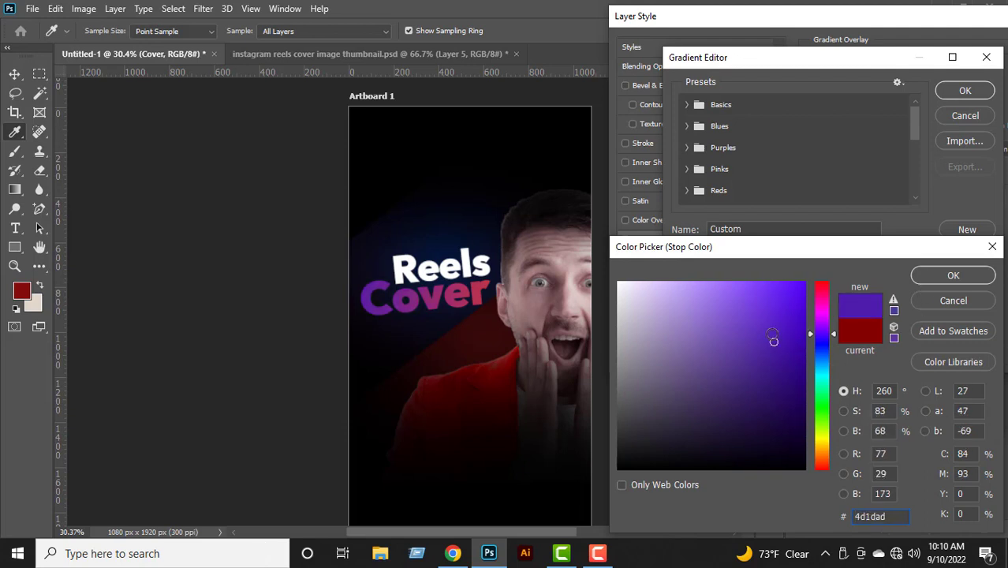
{"action": "left_click", "coordinate": [953, 276]}
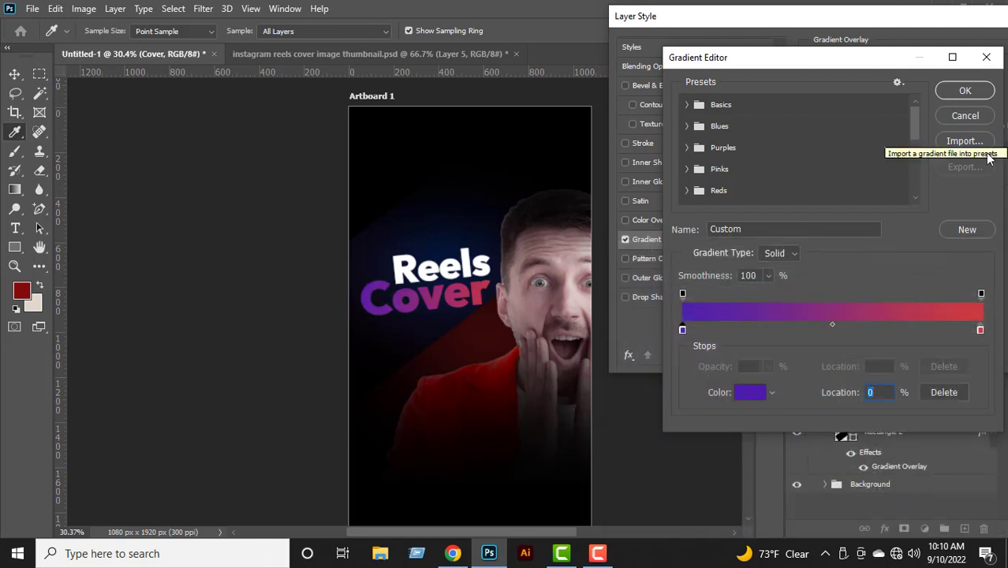
{"action": "left_click", "coordinate": [965, 90]}
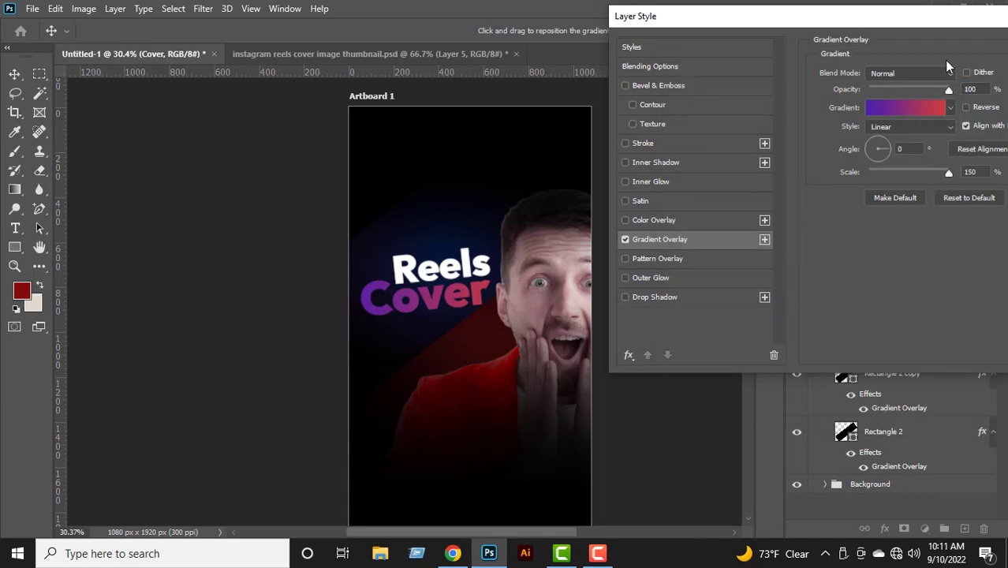
{"action": "left_click", "coordinate": [974, 82]}
- Draw a rectangle of about 682 x 159 px below the title and round its corners to 79.5 px
{"action": "mouse_move", "coordinate": [387, 345]}
{"action": "left_mouse_down"}
{"action": "mouse_move", "coordinate": [547, 387]}
{"action": "mouse_move", "coordinate": [541, 380]}
{"action": "left_mouse_up"}
{"action": "left_click_drag", "start_coordinate": [557, 292], "coordinate": [591, 300]}
{"action": "key", "text": "Return"}
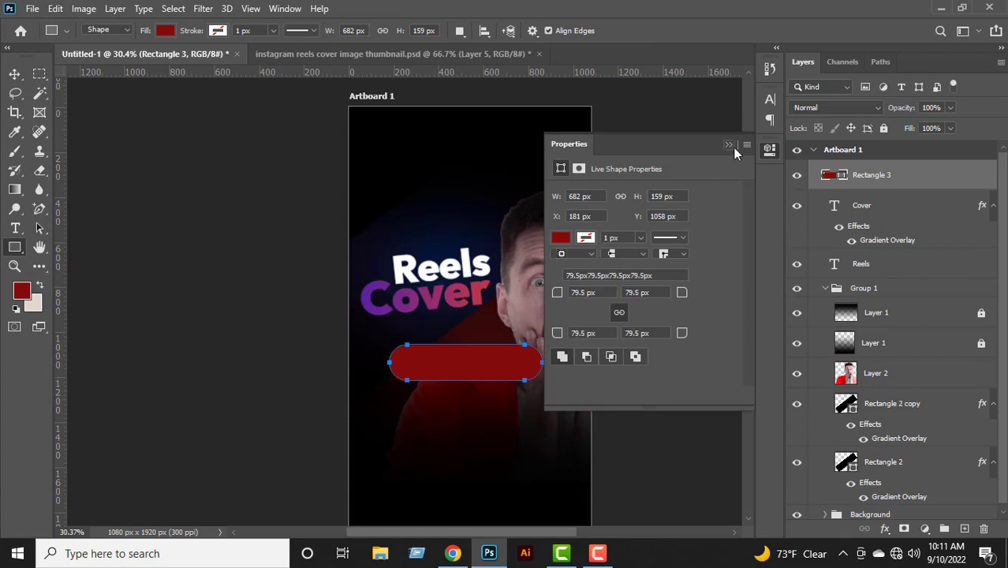
{"action": "left_click", "coordinate": [729, 145]}
- Place the rounded rectangle beneath the Cover text layer with a black 000000 fill, and delete it
{"action": "left_click_drag", "start_coordinate": [872, 174], "coordinate": [871, 236]}
{"action": "double_click", "coordinate": [829, 234]}
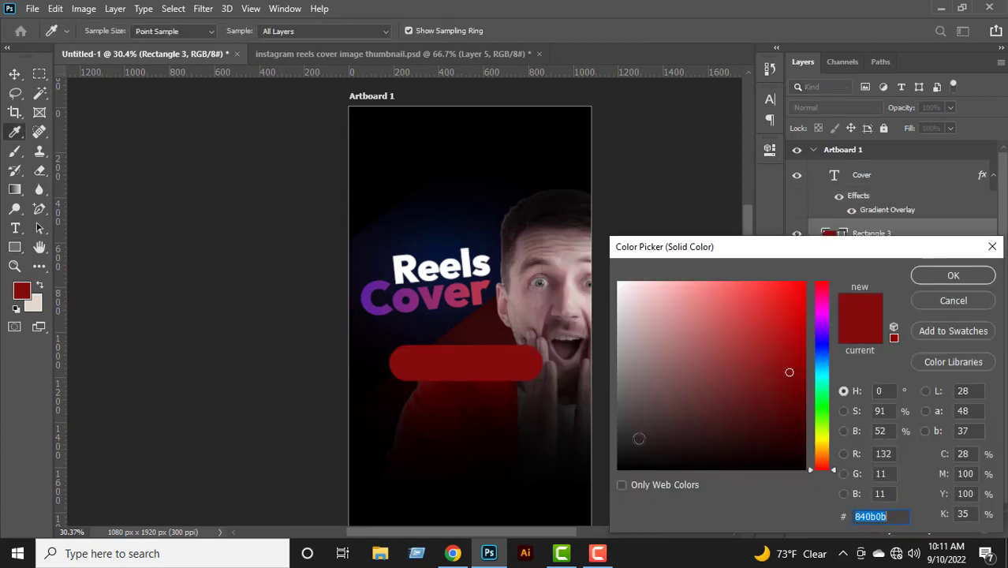
{"action": "type", "text": "000000"}
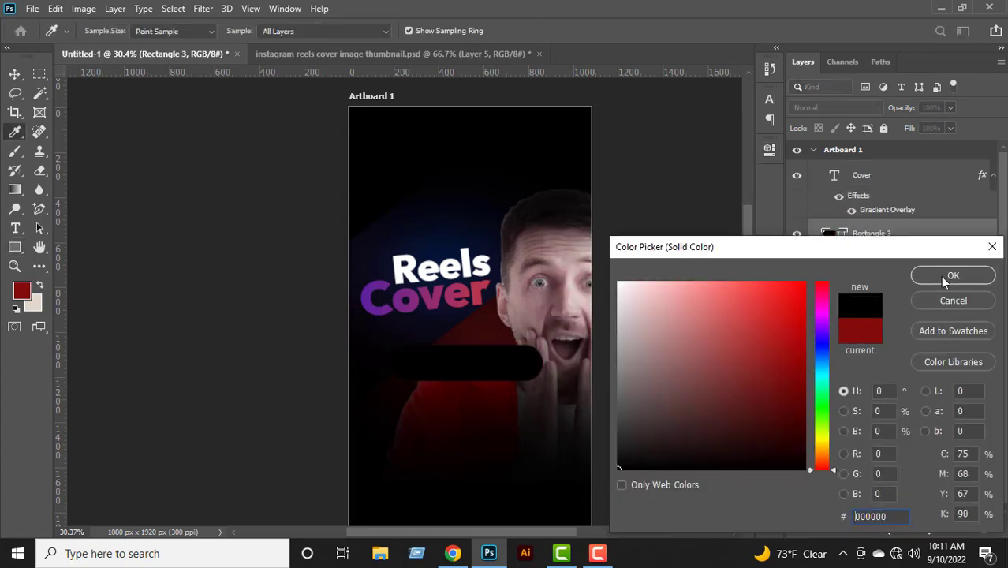
{"action": "left_click", "coordinate": [943, 275]}
{"action": "right_click", "coordinate": [934, 234]}
{"action": "key", "text": "Escape"}
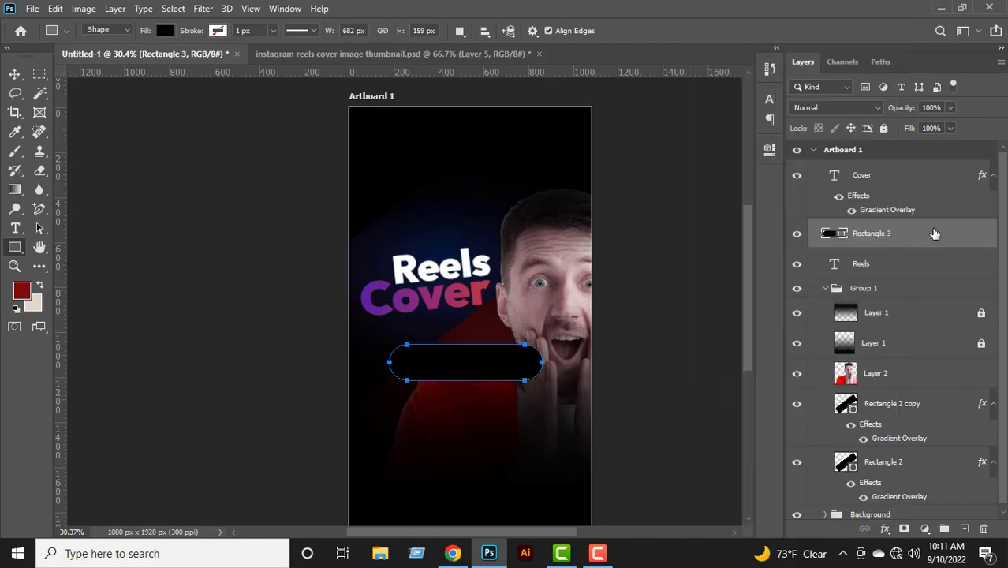
{"action": "left_click", "coordinate": [983, 529]}
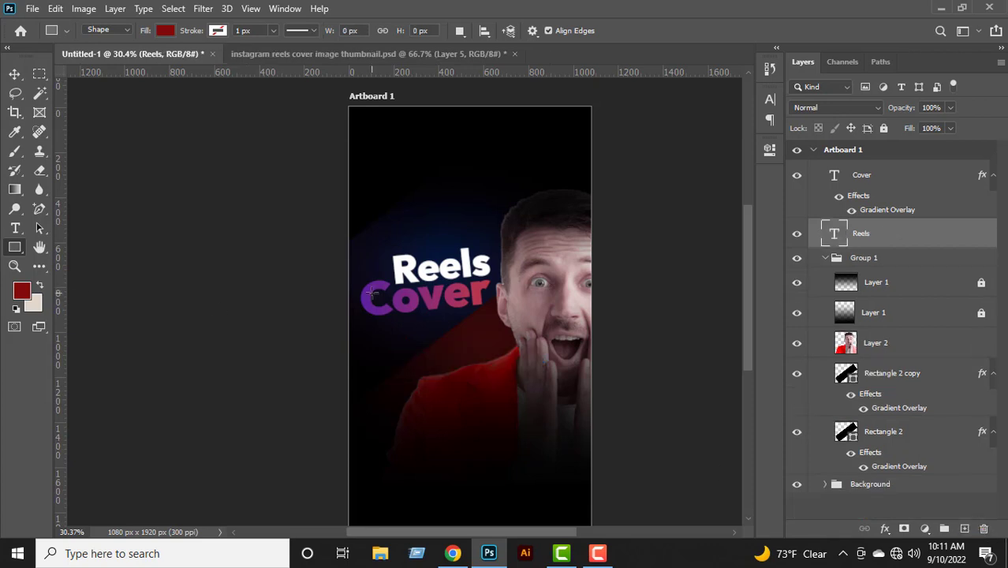
- Make a rectangular selection around the word Cover and add a new layer above the Reels text layer
{"action": "left_click", "coordinate": [40, 73]}
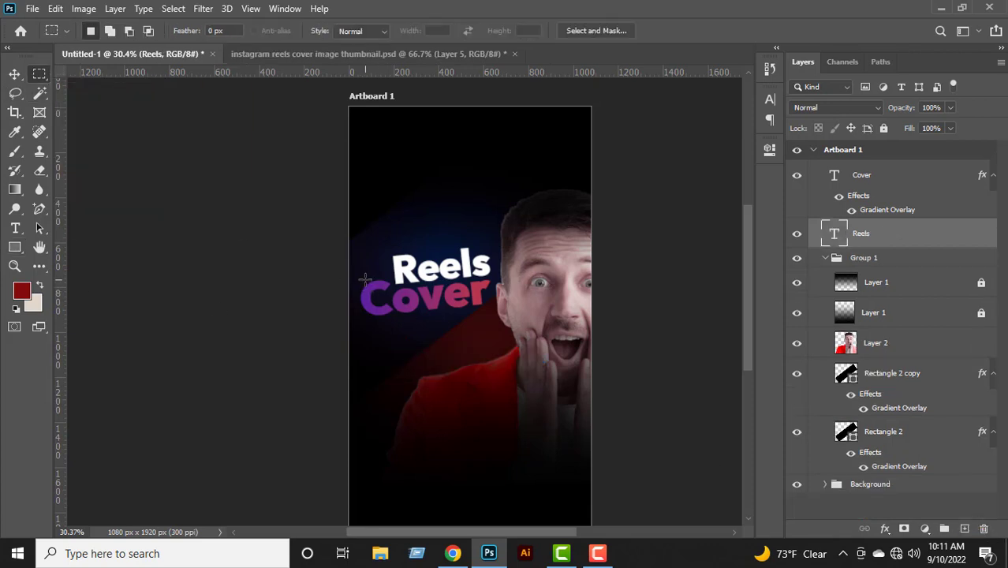
{"action": "left_click_drag", "start_coordinate": [364, 278], "coordinate": [491, 312]}
{"action": "key", "text": "g"}
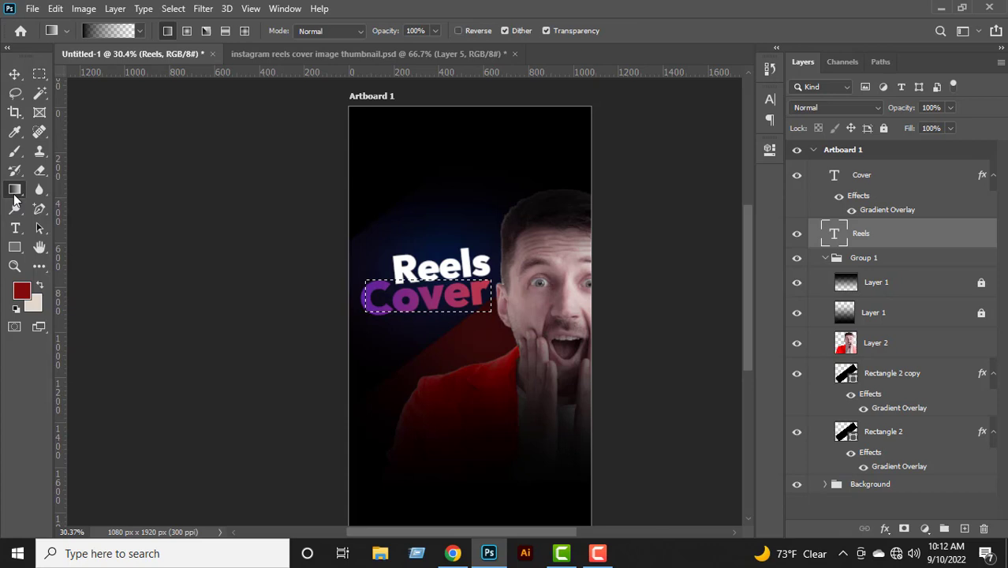
{"action": "left_click", "coordinate": [964, 529]}
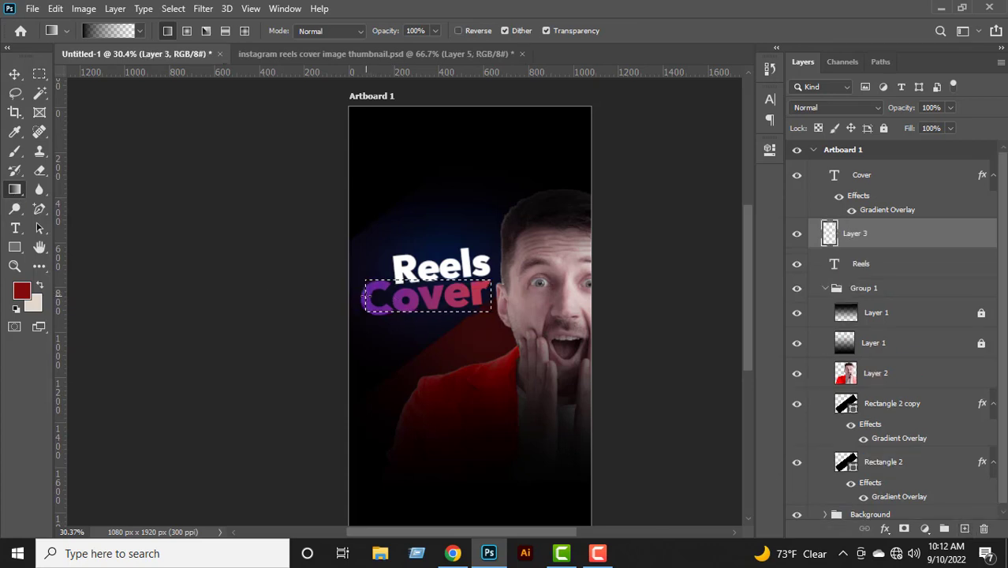
- Fill the selection with a black-to-transparent linear gradient running from left to right, and deselect
{"action": "left_click_drag", "start_coordinate": [366, 297], "coordinate": [561, 307]}
{"action": "key", "text": "ctrl+z"}
{"action": "key", "text": "ctrl+z"}
{"action": "left_click_drag", "start_coordinate": [368, 301], "coordinate": [460, 304]}
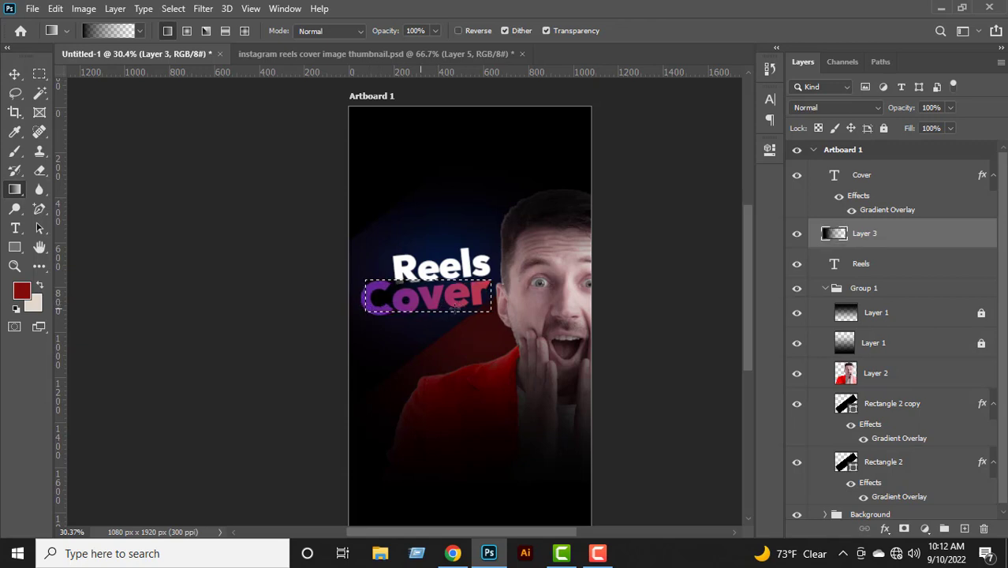
{"action": "left_click_drag", "start_coordinate": [370, 301], "coordinate": [503, 304]}
{"action": "key", "text": "ctrl+d"}
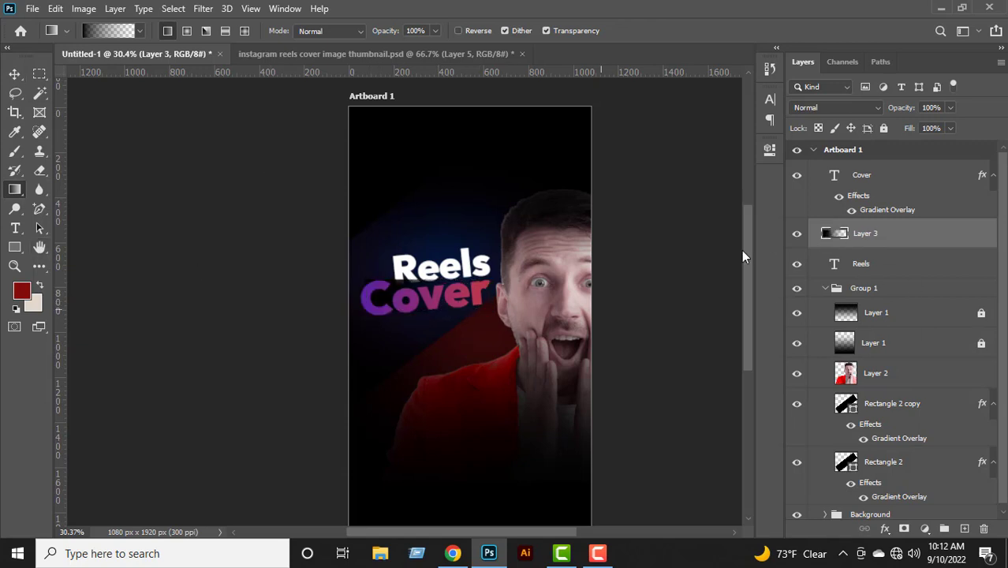
- Transform the black gradient band to about 157% width and 112% height, rotated about -5.7° to follow the tilted Cover text
{"action": "key", "text": "v"}
{"action": "left_click_drag", "start_coordinate": [445, 330], "coordinate": [519, 341]}
{"action": "key", "text": "ctrl+t"}
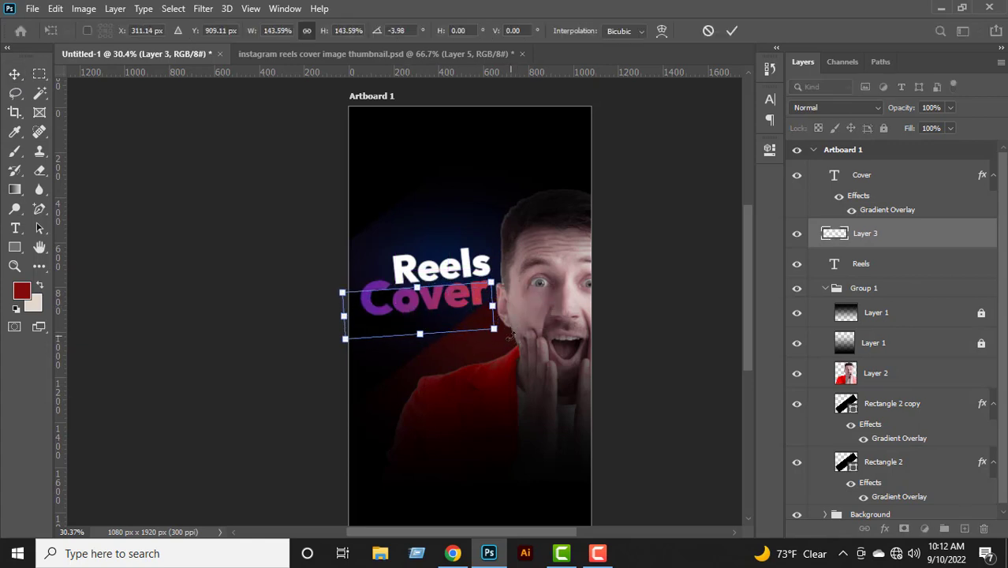
{"action": "left_click_drag", "start_coordinate": [420, 334], "coordinate": [505, 309]}
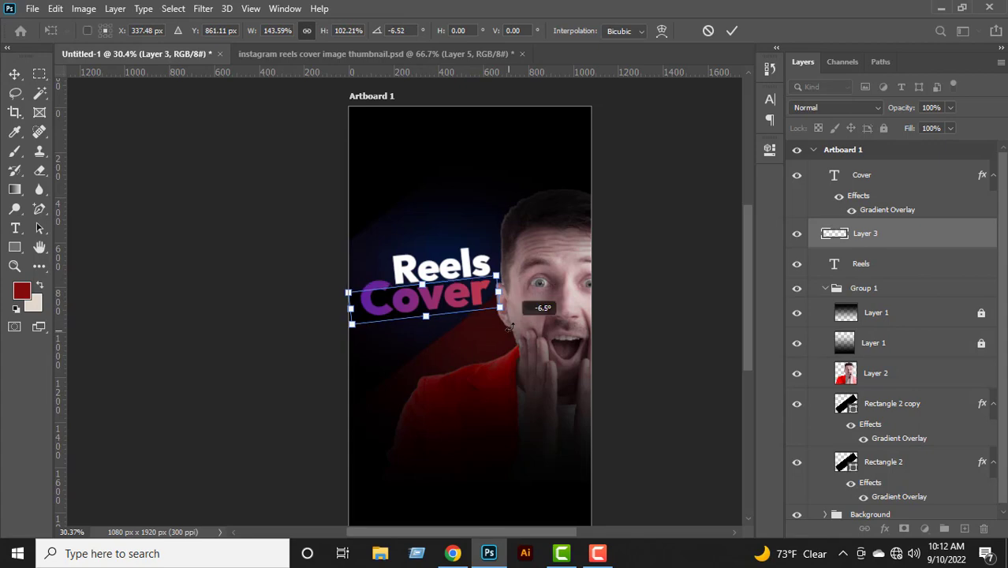
{"action": "left_click_drag", "start_coordinate": [350, 304], "coordinate": [338, 310]}
{"action": "left_click_drag", "start_coordinate": [503, 327], "coordinate": [517, 314]}
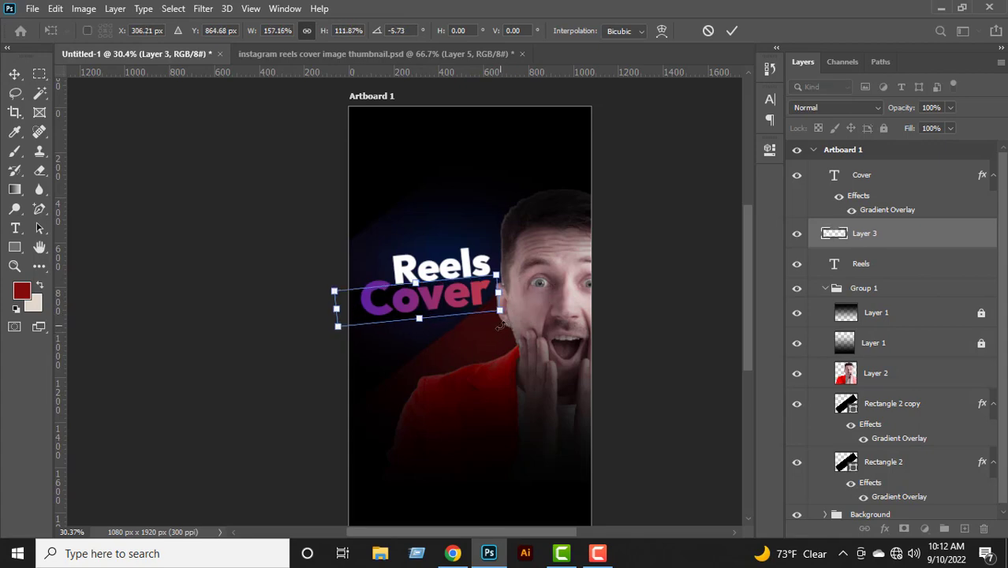
{"action": "scroll", "coordinate": [386, 315], "scroll_direction": "up", "scroll_amount": 5}
{"action": "scroll", "coordinate": [386, 315], "scroll_direction": "up", "scroll_amount": 3}
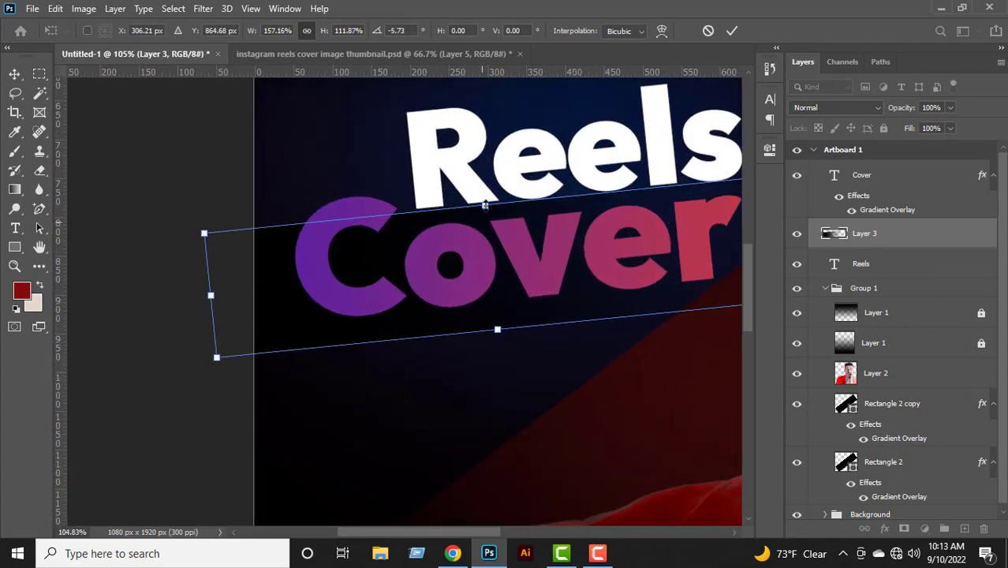
{"action": "scroll", "coordinate": [341, 353], "scroll_direction": "down", "scroll_amount": 3}
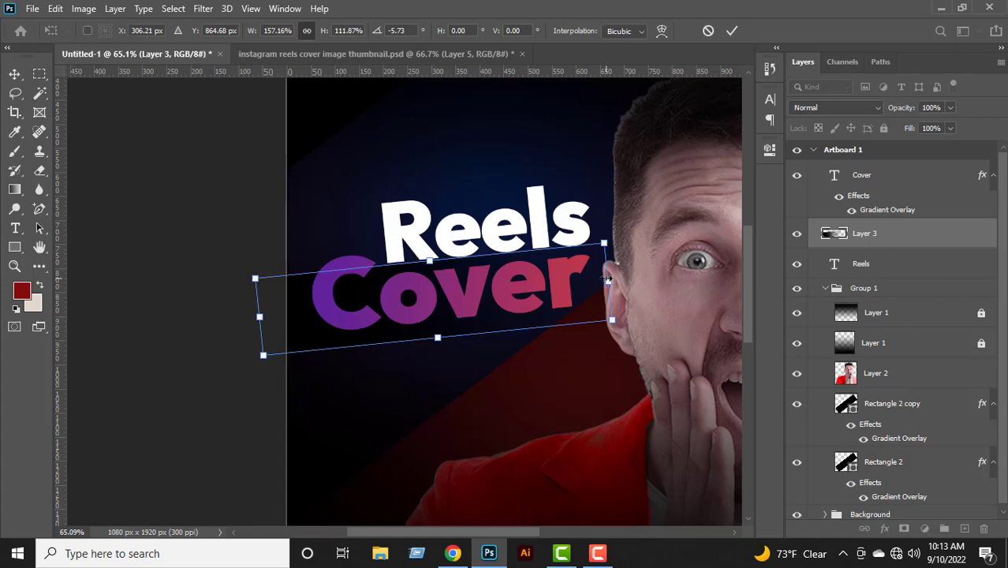
{"action": "left_click_drag", "start_coordinate": [608, 281], "coordinate": [542, 334]}
{"action": "key", "text": "Return"}
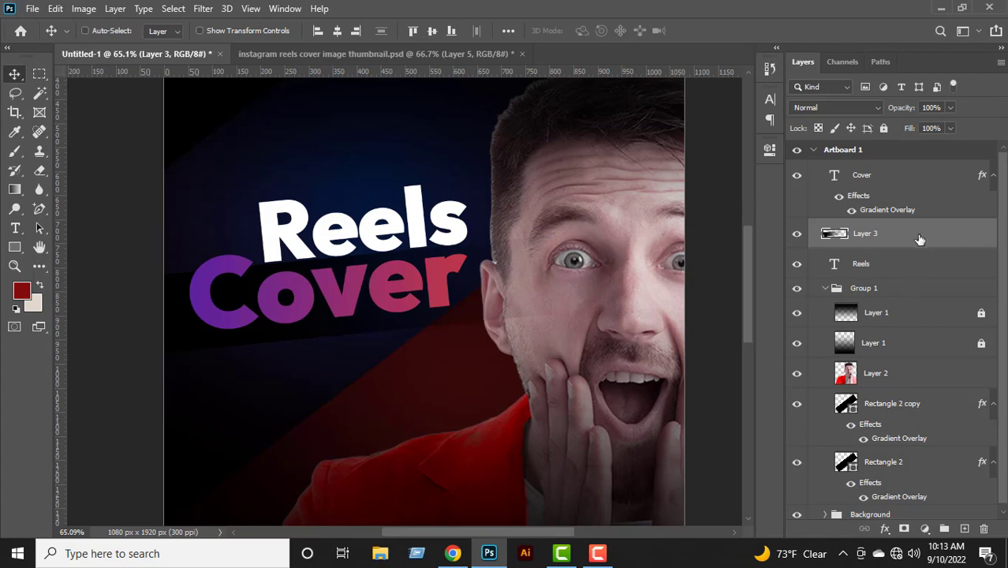
- Move the black gradient band's layer into Group 1, directly below the man's photo layer
{"action": "left_click_drag", "start_coordinate": [919, 238], "coordinate": [914, 393]}
{"action": "scroll", "coordinate": [539, 400], "scroll_direction": "down", "scroll_amount": 3}
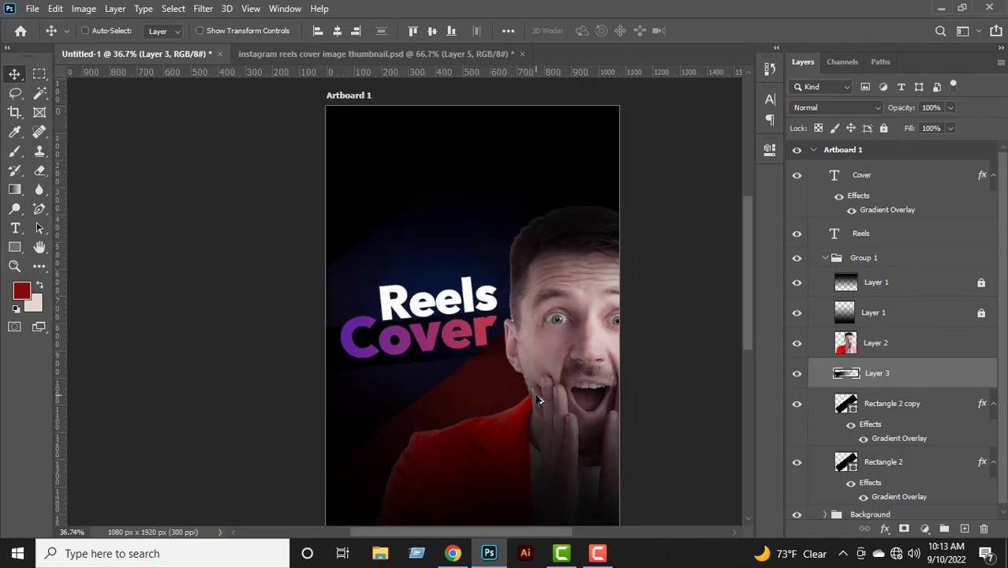
{"action": "scroll", "coordinate": [539, 400], "scroll_direction": "down", "scroll_amount": 2}
{"action": "scroll", "coordinate": [539, 400], "scroll_direction": "up", "scroll_amount": 3}
{"action": "scroll", "coordinate": [536, 400], "scroll_direction": "down", "scroll_amount": 2}
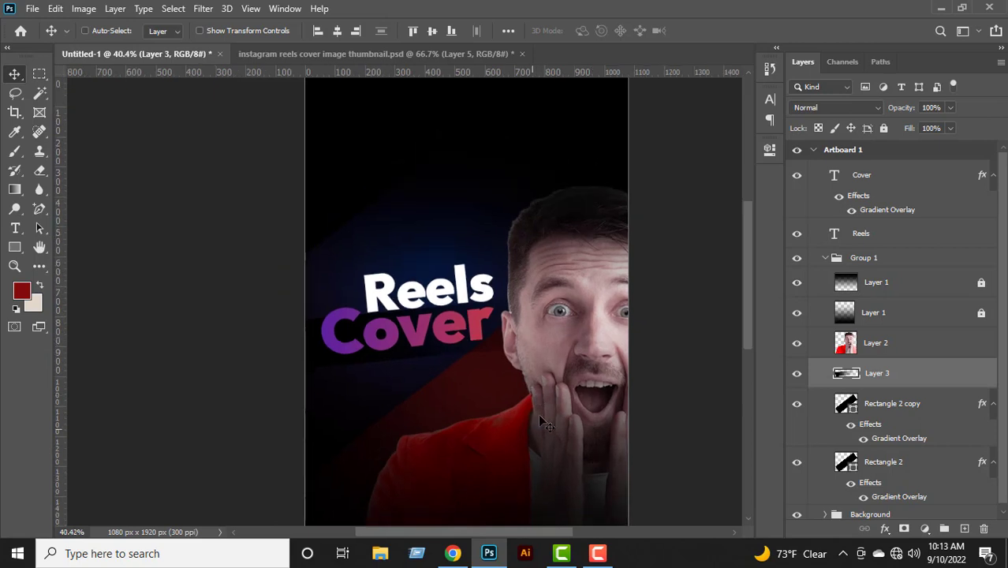
{"action": "scroll", "coordinate": [877, 458], "scroll_direction": "down", "scroll_amount": 1}
- Undo the mistakenly added group and create a new empty layer directly above the Background group
{"action": "left_click", "coordinate": [945, 529]}
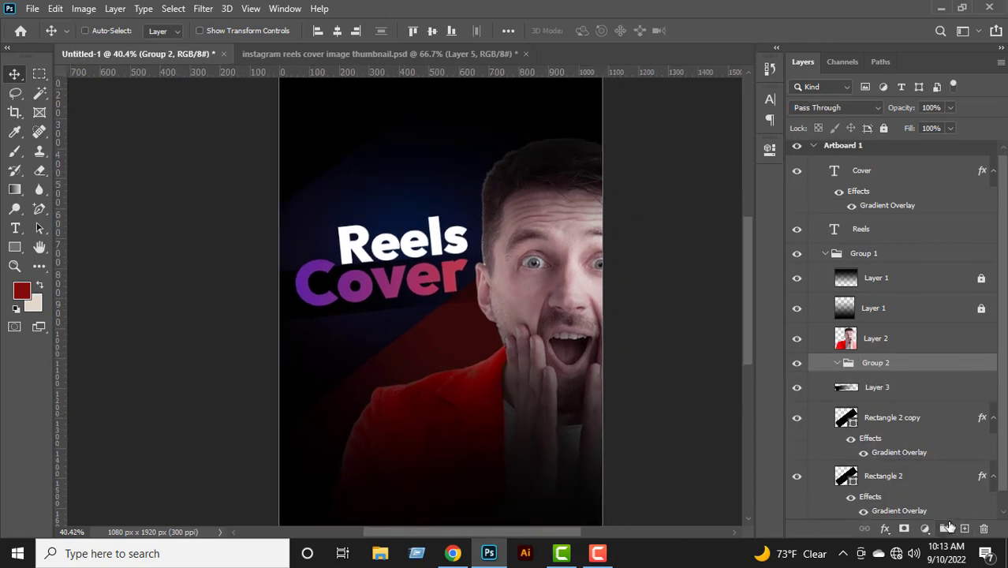
{"action": "key", "text": "ctrl+z"}
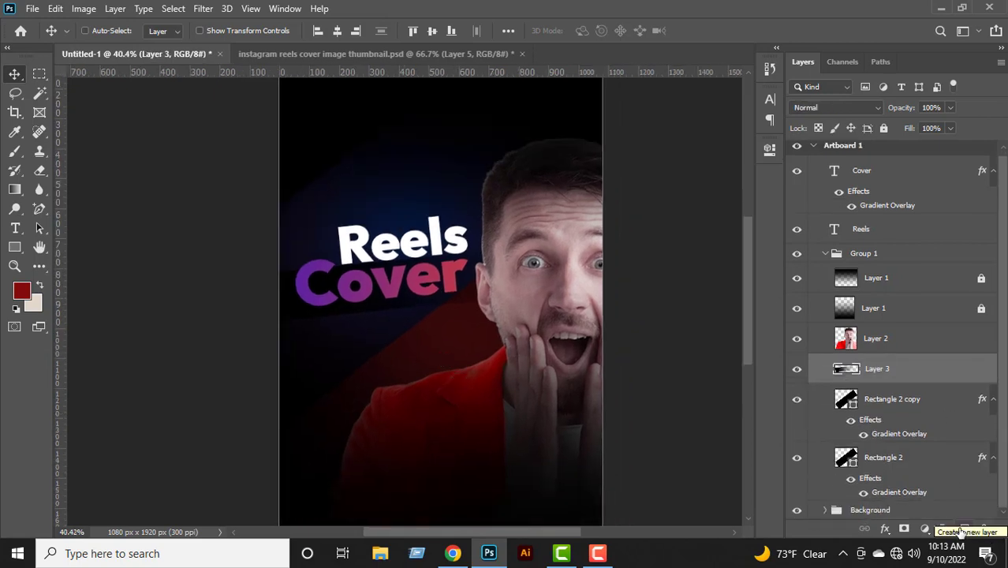
{"action": "left_click", "coordinate": [871, 510]}
{"action": "left_click", "coordinate": [944, 529]}
- Paint a soft bright-red glow around the man's shoulder on the new layer with a 1000 px brush
{"action": "left_click", "coordinate": [15, 151]}
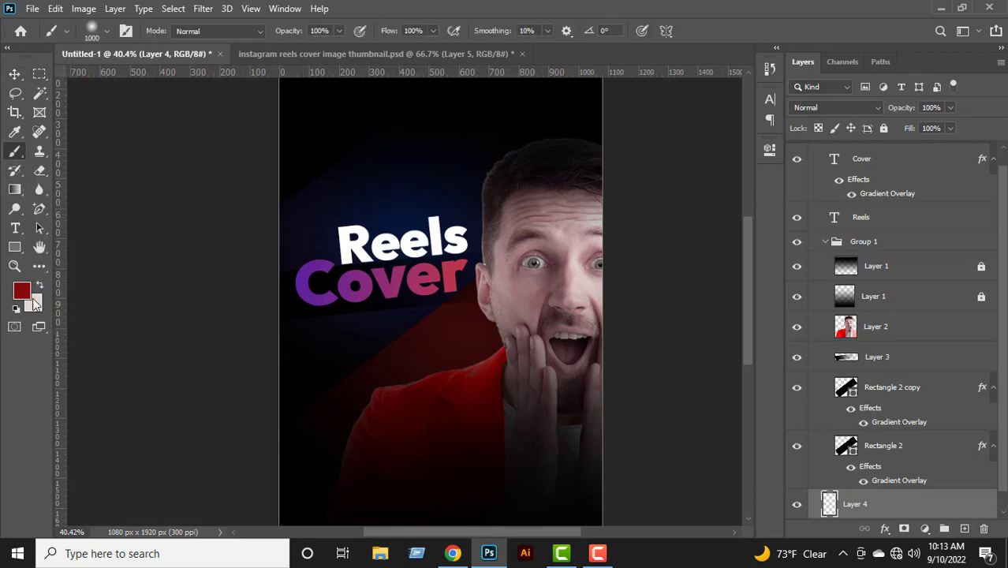
{"action": "left_click", "coordinate": [22, 292]}
{"action": "left_click_drag", "start_coordinate": [756, 347], "coordinate": [785, 282]}
{"action": "key", "text": "Return"}
{"action": "left_click_drag", "start_coordinate": [503, 377], "coordinate": [481, 376]}
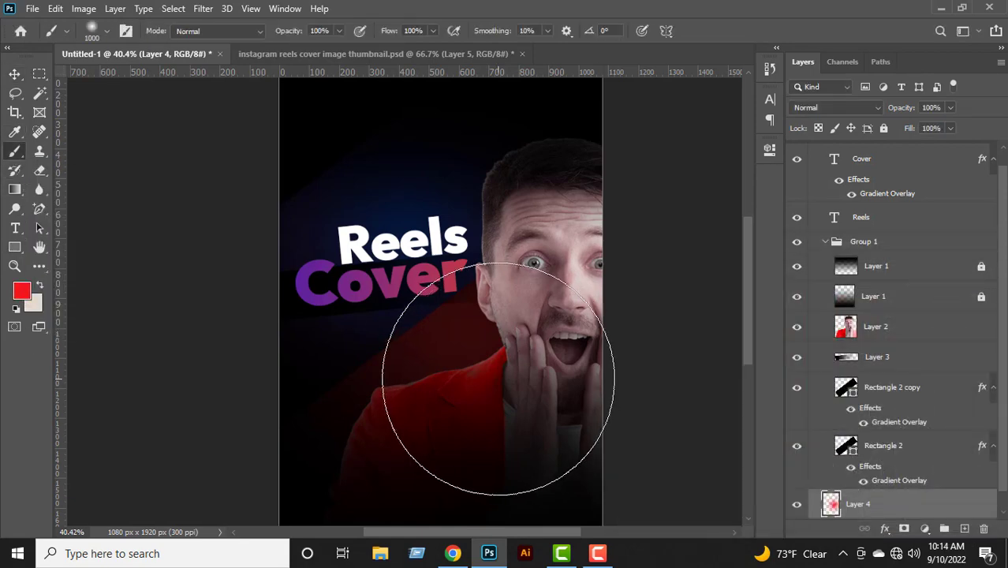
- Move the red glow layer into Group 1, directly above Rectangle 2 copy
{"action": "scroll", "coordinate": [890, 477], "scroll_direction": "down", "scroll_amount": 1}
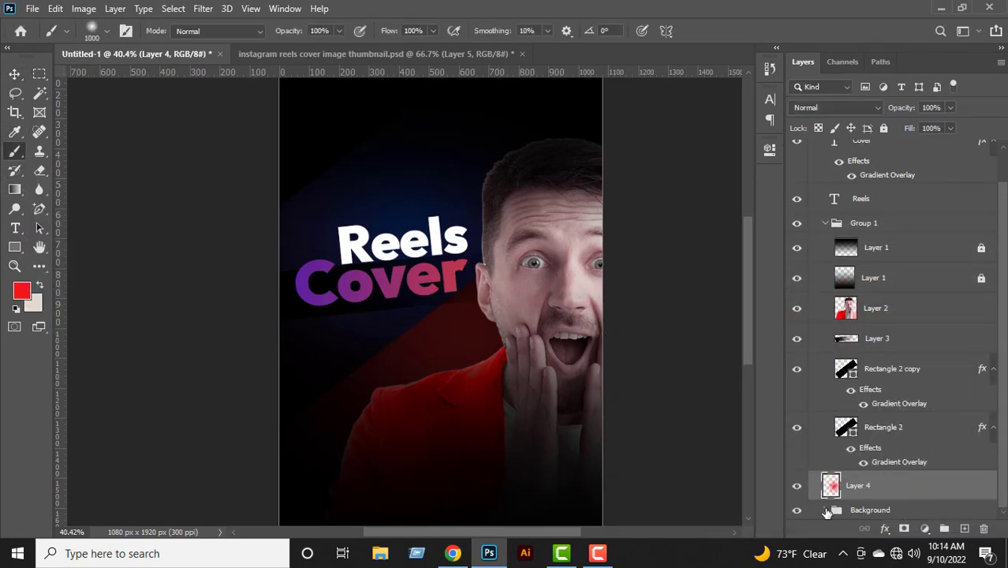
{"action": "left_click_drag", "start_coordinate": [873, 497], "coordinate": [895, 362]}
{"action": "key", "text": "v"}
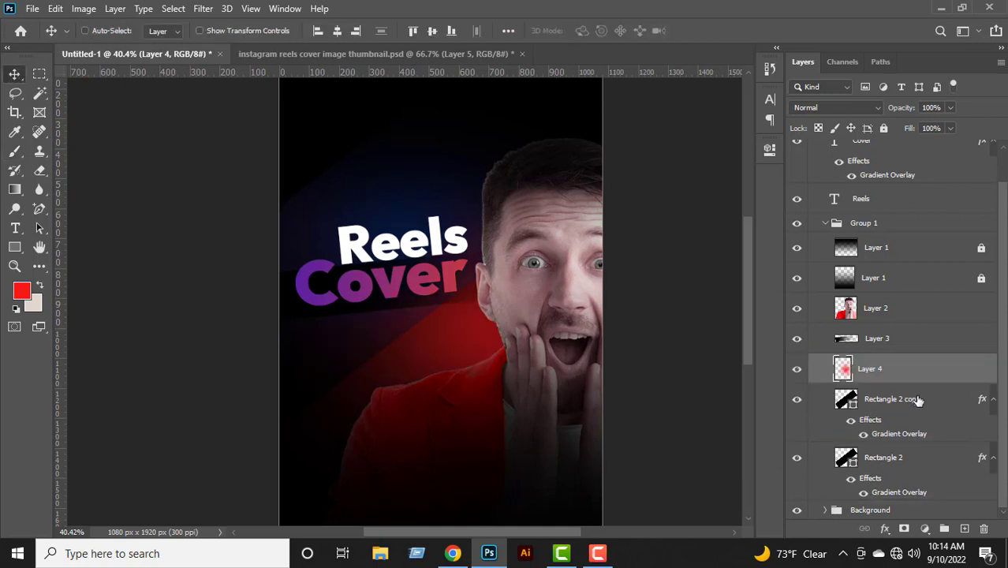
- Add a new layer above the red glow and paint a soft bright-blue glow behind the Reels text with the 1000 px brush
{"action": "left_click", "coordinate": [965, 530]}
{"action": "left_click", "coordinate": [22, 292]}
{"action": "left_click_drag", "start_coordinate": [822, 382], "coordinate": [824, 350]}
{"action": "left_click", "coordinate": [952, 274]}
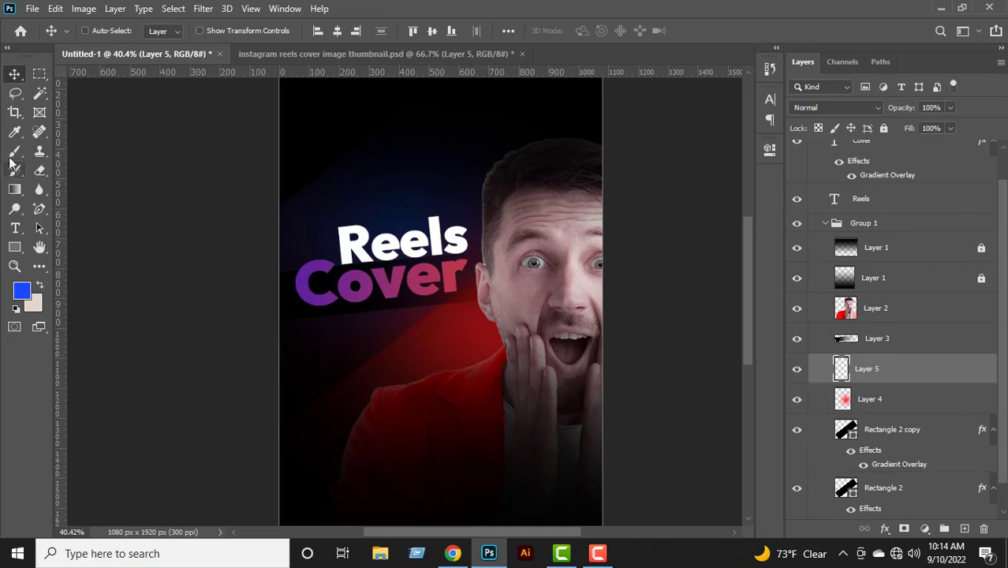
{"action": "left_click", "coordinate": [16, 152]}
{"action": "left_click", "coordinate": [398, 224]}
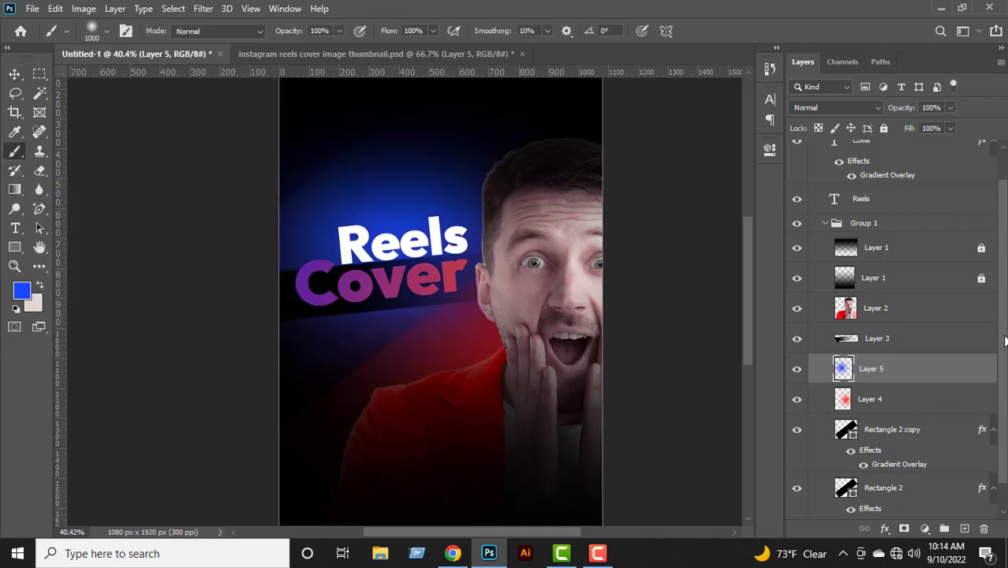
- Lower the red glow layer's opacity and set the blue glow layer's opacity to 4%
{"action": "left_click", "coordinate": [923, 400], "text": "shift"}
{"action": "mouse_move", "coordinate": [926, 128]}
{"action": "left_mouse_down"}
{"action": "mouse_move", "coordinate": [899, 125]}
{"action": "mouse_move", "coordinate": [932, 125]}
{"action": "left_mouse_up"}
{"action": "left_click", "coordinate": [912, 367]}
{"action": "left_click", "coordinate": [951, 108]}
{"action": "left_click", "coordinate": [15, 75]}
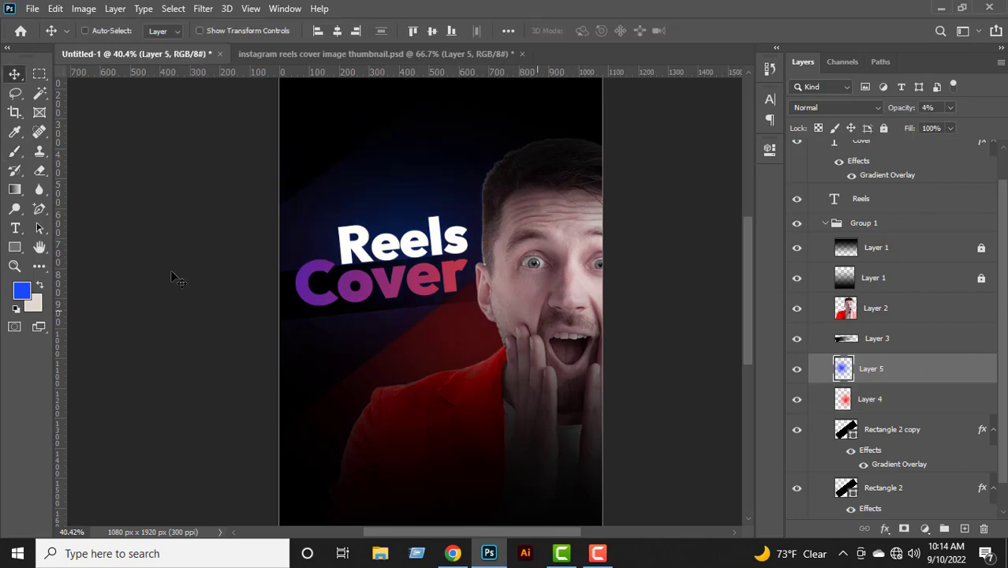
{"action": "scroll", "coordinate": [467, 230], "scroll_direction": "up", "scroll_amount": 16}
{"action": "scroll", "coordinate": [466, 228], "scroll_direction": "down", "scroll_amount": 6}
{"action": "scroll", "coordinate": [514, 245], "scroll_direction": "down", "scroll_amount": 3}
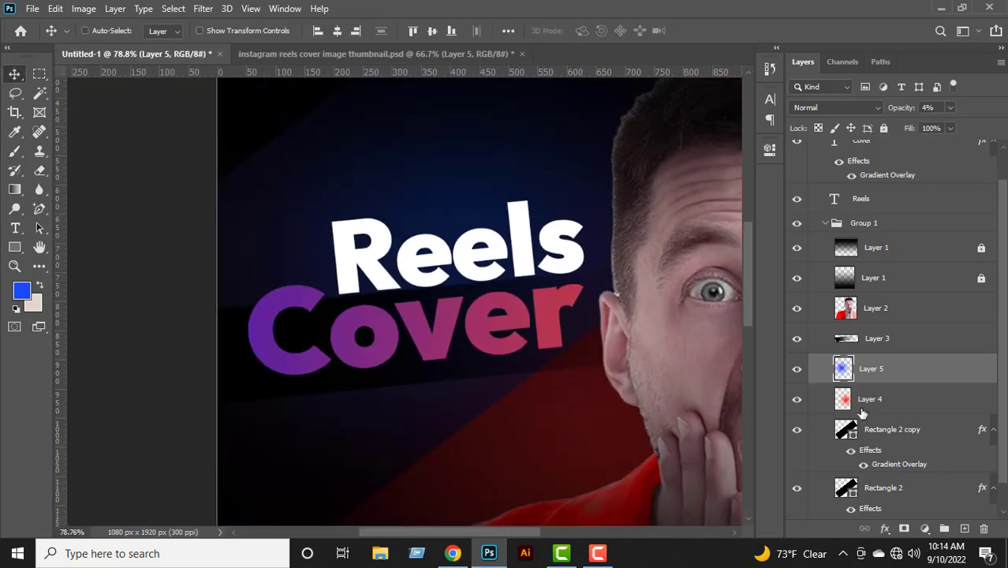
- Add a gradient overlay to the Reels text, running from light grey to near-white
{"action": "right_click", "coordinate": [865, 204]}
{"action": "left_click", "coordinate": [730, 18]}
{"action": "left_click", "coordinate": [474, 274]}
{"action": "left_click", "coordinate": [714, 143]}
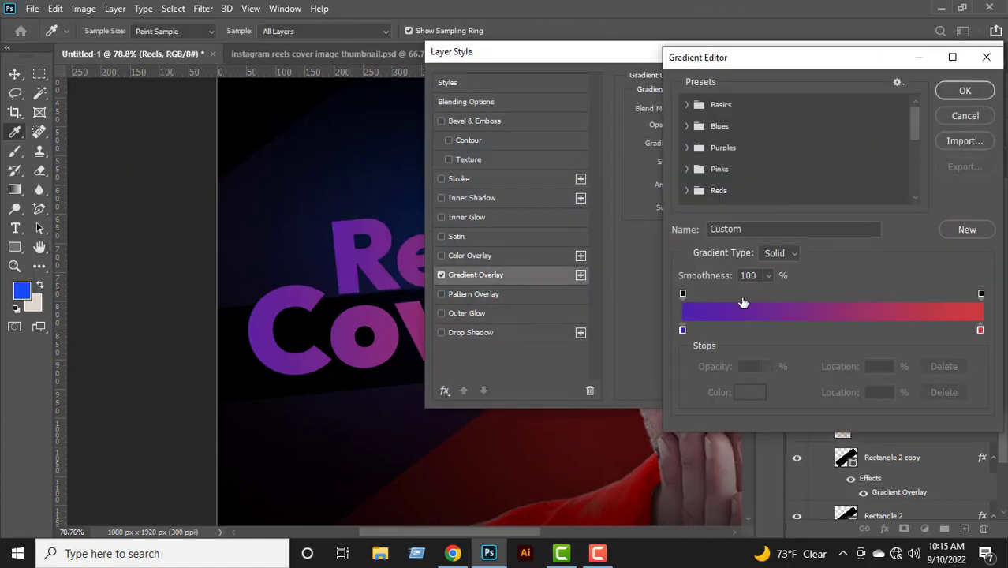
{"action": "double_click", "coordinate": [681, 332]}
{"action": "left_click", "coordinate": [619, 344]}
{"action": "left_click", "coordinate": [950, 276]}
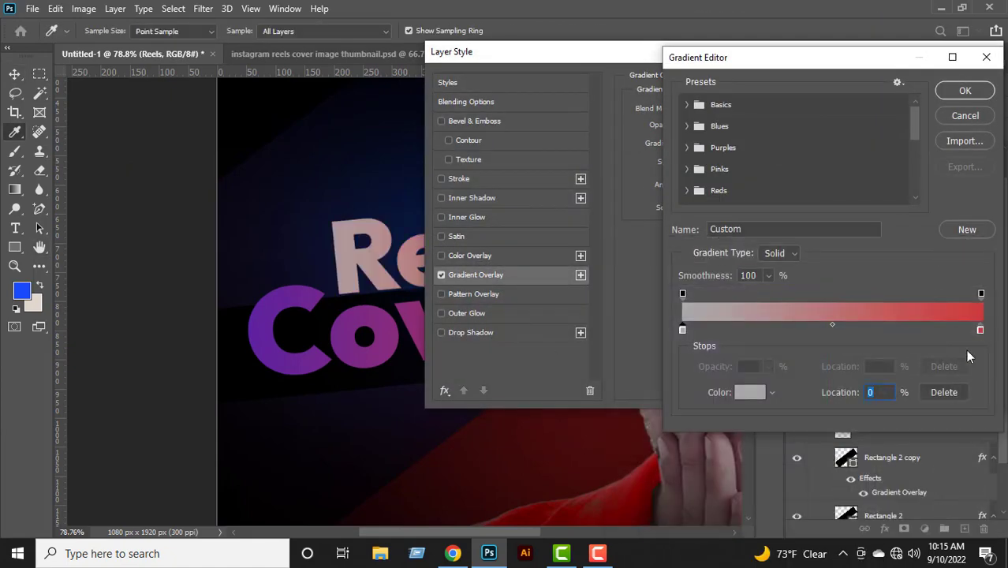
{"action": "left_click", "coordinate": [981, 331]}
{"action": "left_click", "coordinate": [756, 390]}
{"action": "left_click_drag", "start_coordinate": [619, 284], "coordinate": [614, 300]}
{"action": "left_click", "coordinate": [953, 276]}
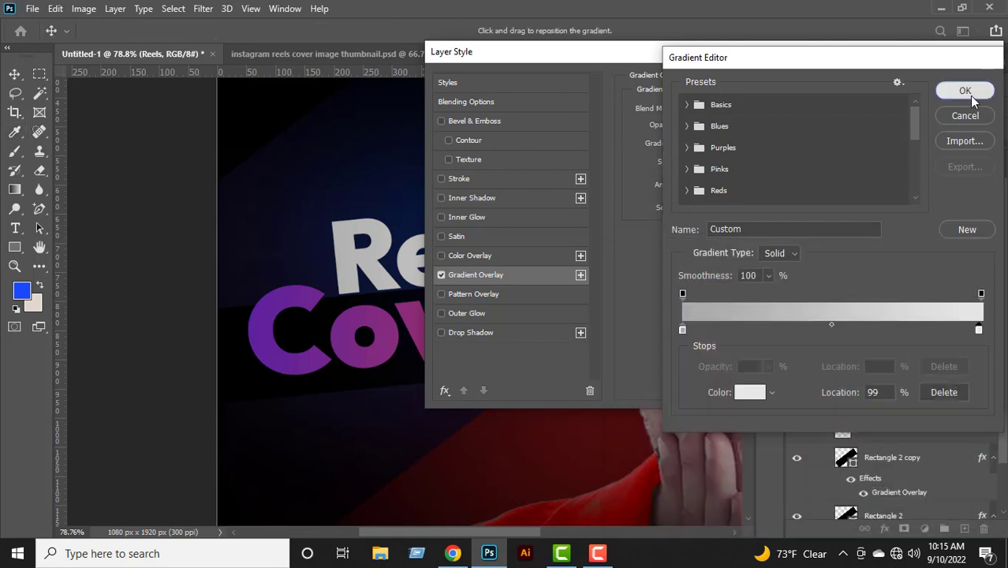
{"action": "left_click", "coordinate": [965, 90]}
- Add a 3 px outside stroke in near-white f9f9f9 to the Reels text
{"action": "mouse_move", "coordinate": [715, 55]}
{"action": "left_mouse_down"}
{"action": "mouse_move", "coordinate": [509, 386]}
{"action": "mouse_move", "coordinate": [658, 366]}
{"action": "left_mouse_up"}
{"action": "left_click", "coordinate": [340, 491]}
{"action": "left_click", "coordinate": [547, 528]}
{"action": "left_click", "coordinate": [618, 286]}
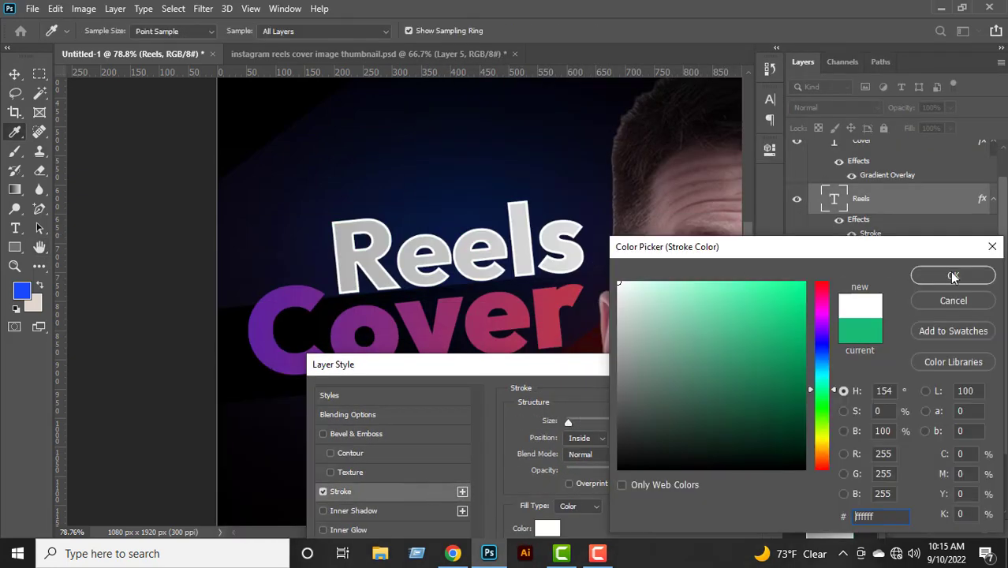
{"action": "left_click", "coordinate": [953, 276]}
{"action": "left_click", "coordinate": [585, 438]}
{"action": "left_click", "coordinate": [577, 444]}
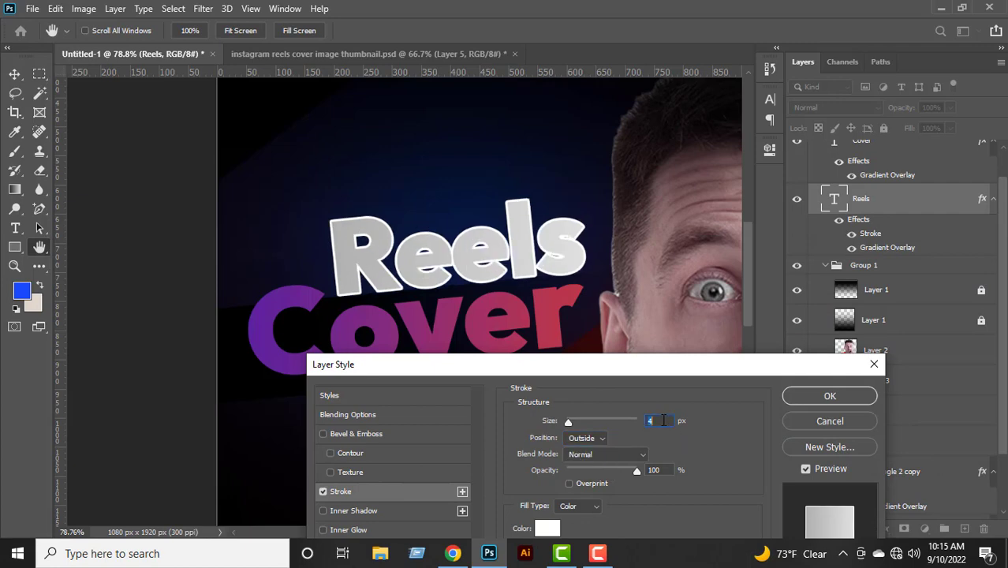
{"action": "key", "text": "Down"}
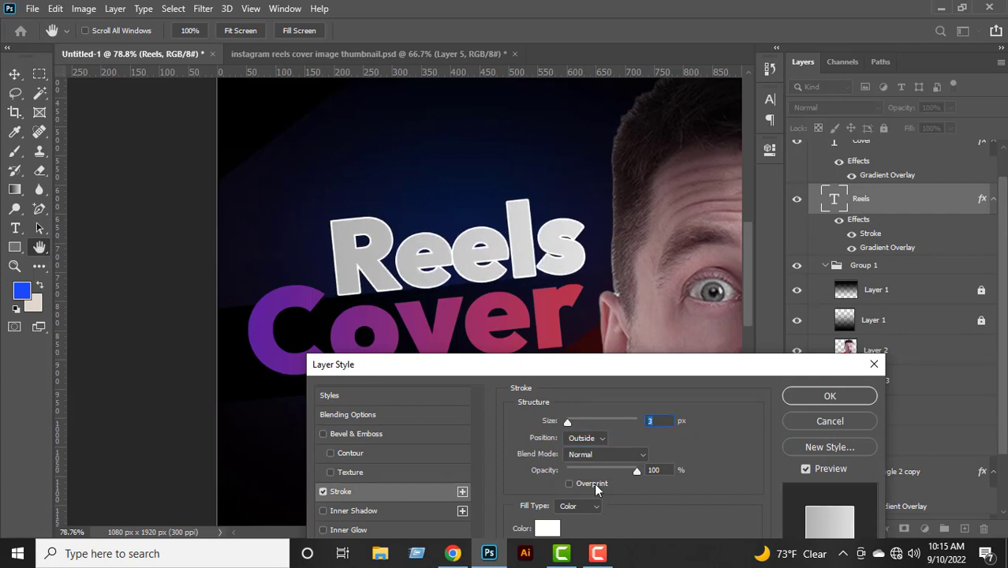
{"action": "left_click", "coordinate": [547, 529]}
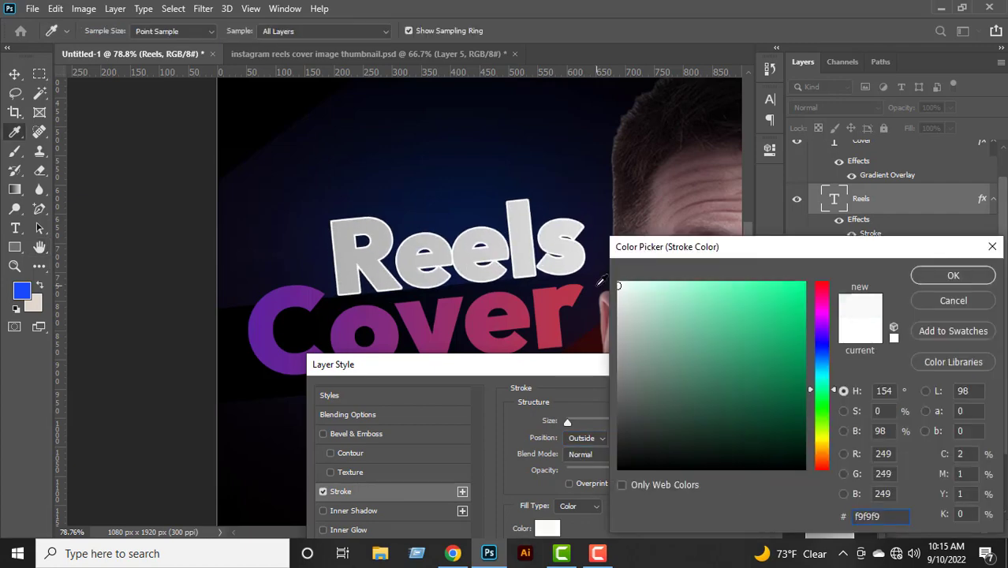
{"action": "left_click", "coordinate": [953, 276]}
- Add a drop shadow to the Reels text with 81% opacity, 6 px distance, 35% spread and 29 px size
{"action": "left_click_drag", "start_coordinate": [559, 364], "coordinate": [838, 142]}
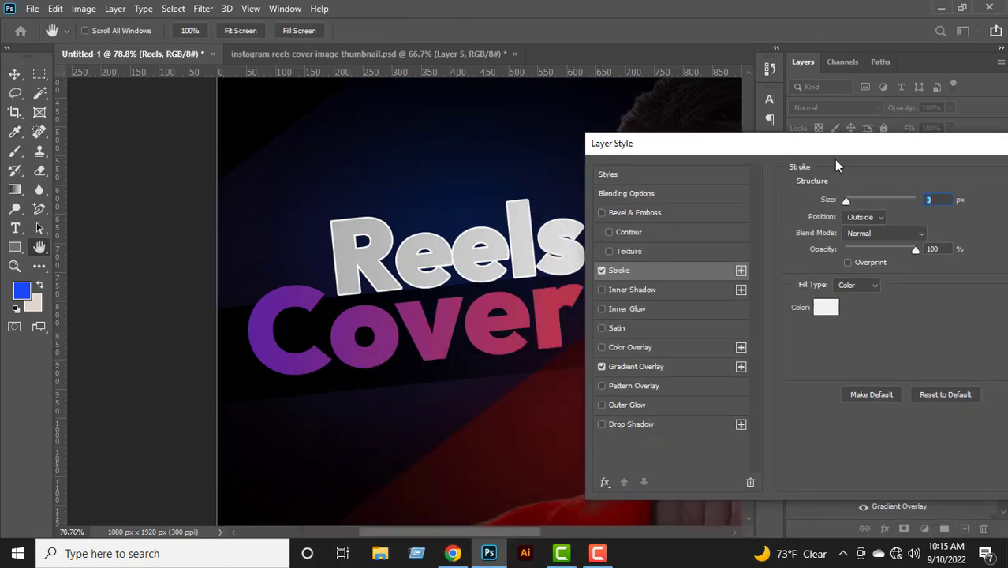
{"action": "left_click", "coordinate": [680, 416]}
{"action": "left_click_drag", "start_coordinate": [865, 295], "coordinate": [861, 297]}
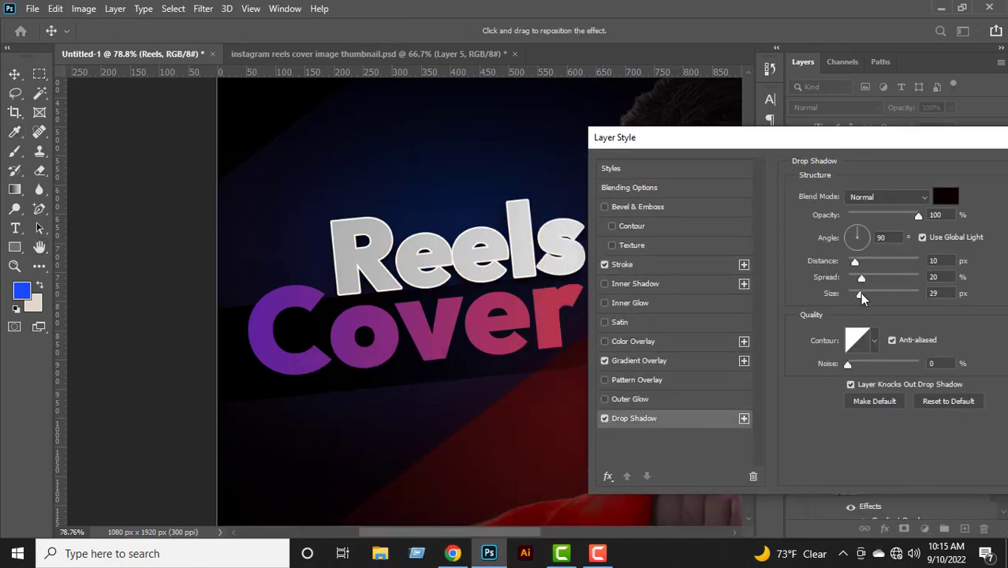
{"action": "left_click_drag", "start_coordinate": [856, 263], "coordinate": [873, 279]}
{"action": "left_click_drag", "start_coordinate": [918, 216], "coordinate": [905, 217]}
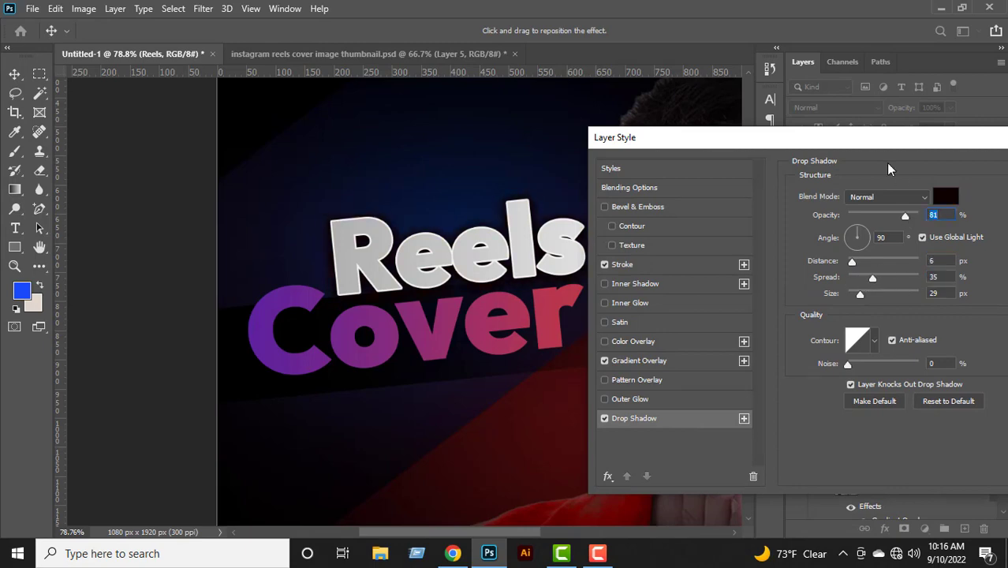
{"action": "left_click_drag", "start_coordinate": [884, 144], "coordinate": [666, 168]}
{"action": "left_click", "coordinate": [894, 193]}
- Change the Reels text to a lighter weight of the Outfit font
{"action": "double_click", "coordinate": [835, 200]}
{"action": "left_click", "coordinate": [770, 99]}
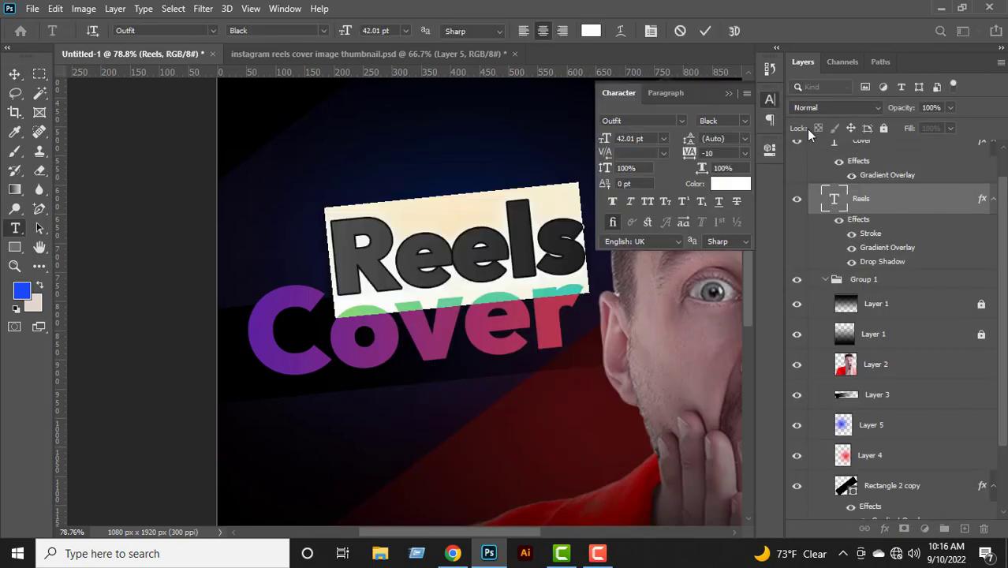
{"action": "left_click", "coordinate": [745, 120]}
{"action": "left_click", "coordinate": [742, 218]}
{"action": "left_click", "coordinate": [727, 93]}
{"action": "left_click", "coordinate": [704, 31]}
{"action": "key", "text": "v"}
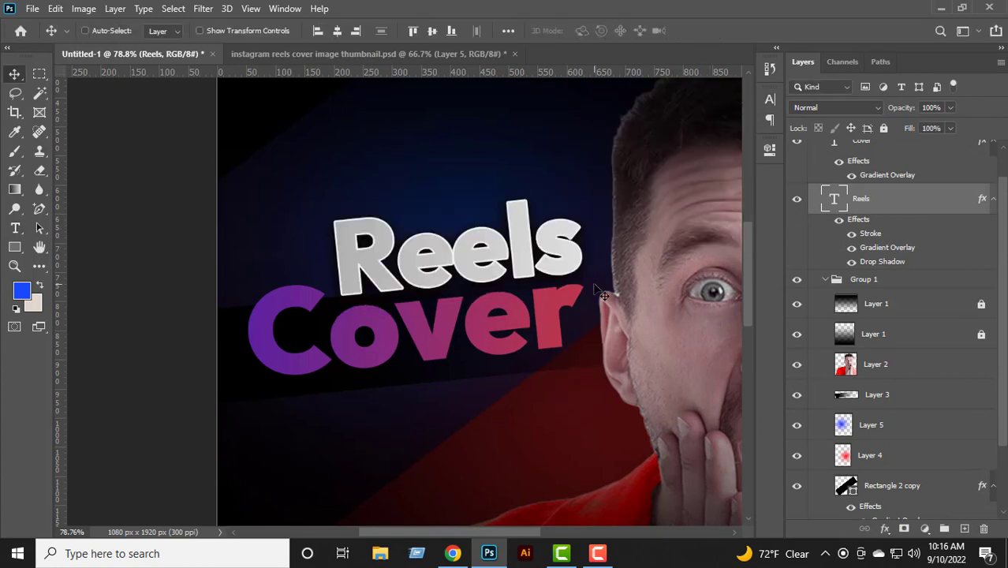
- Compare the Reels text with and without its stroke effect at full-artboard view
{"action": "scroll", "coordinate": [602, 294], "scroll_direction": "down", "scroll_amount": 5}
{"action": "left_click", "coordinate": [851, 235]}
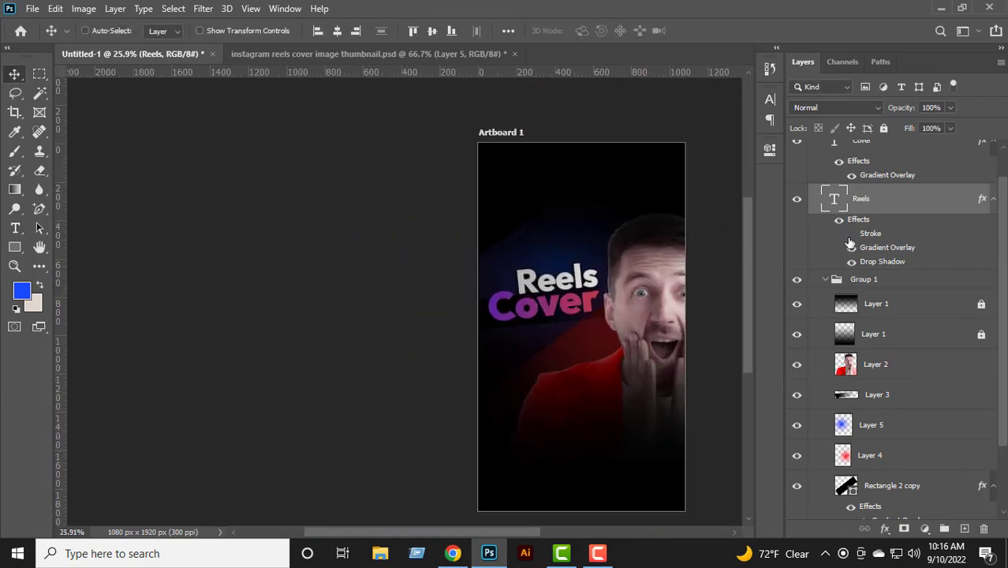
{"action": "left_click", "coordinate": [852, 235]}
{"action": "double_click", "coordinate": [870, 233]}
{"action": "left_click_drag", "start_coordinate": [703, 162], "coordinate": [715, 310]}
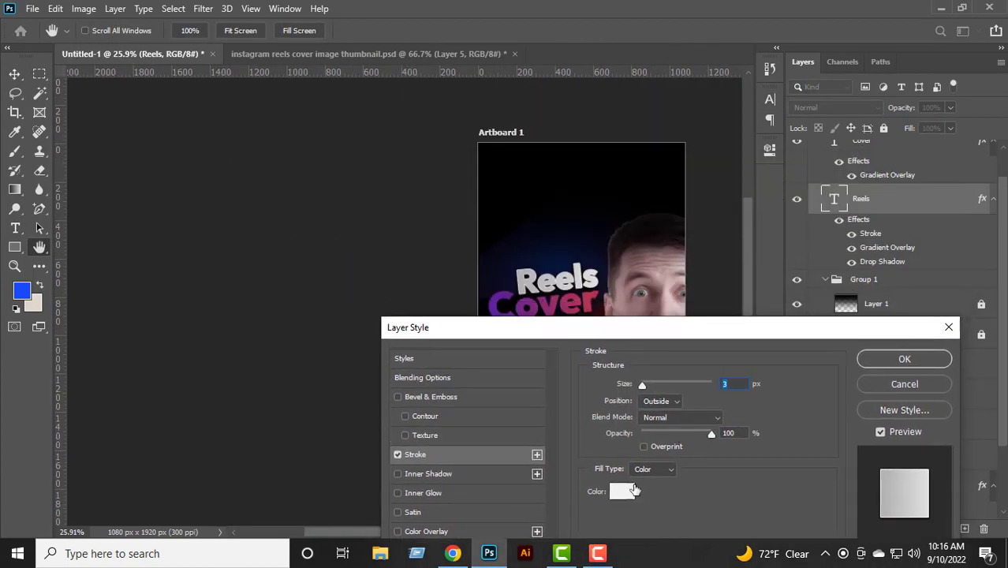
{"action": "left_click", "coordinate": [624, 492]}
{"action": "left_click", "coordinate": [982, 300]}
{"action": "left_click", "coordinate": [904, 384]}
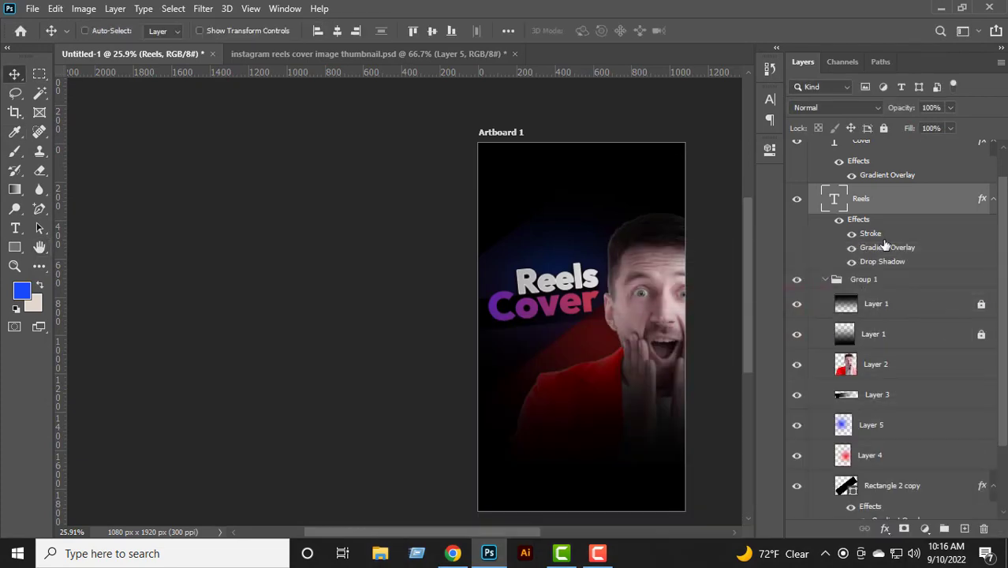
- Hide the Reels text's stroke and add a yellow f8c61a color stop at 50% to its gradient overlay
{"action": "left_click", "coordinate": [851, 234]}
{"action": "scroll", "coordinate": [623, 267], "scroll_direction": "up", "scroll_amount": 5}
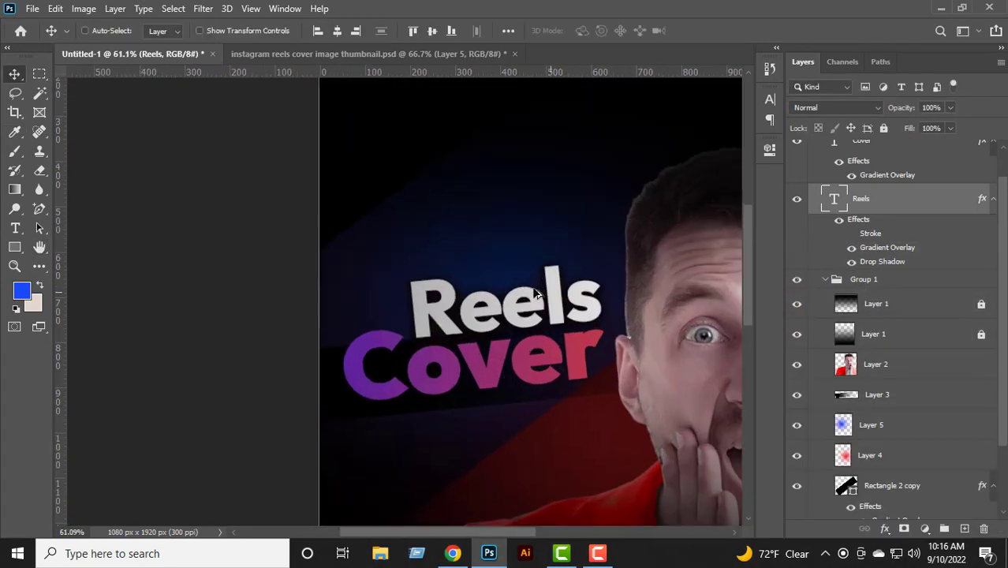
{"action": "double_click", "coordinate": [887, 247]}
{"action": "left_click_drag", "start_coordinate": [410, 172], "coordinate": [347, 390]}
{"action": "left_click", "coordinate": [614, 474]}
{"action": "left_click", "coordinate": [833, 334]}
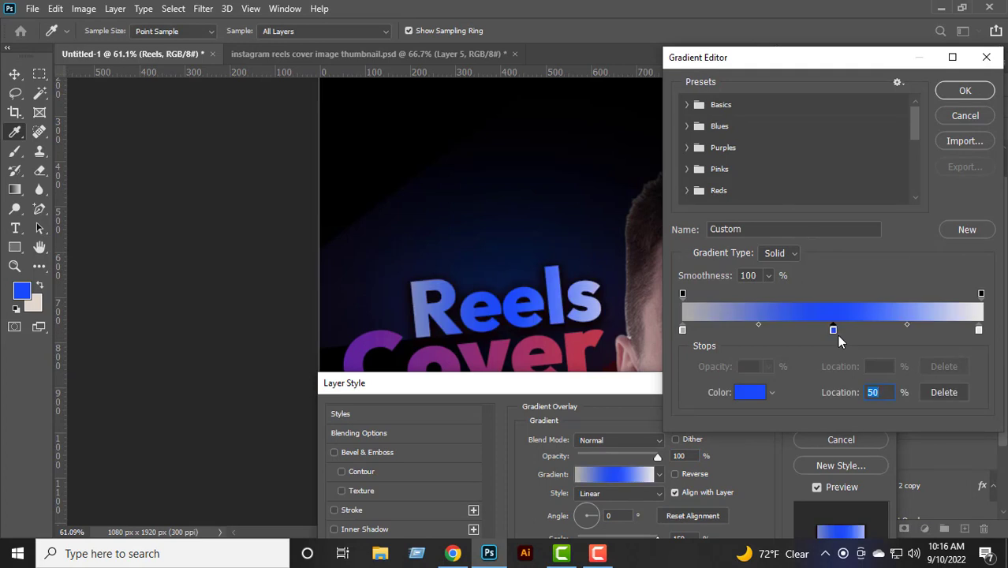
{"action": "double_click", "coordinate": [834, 334]}
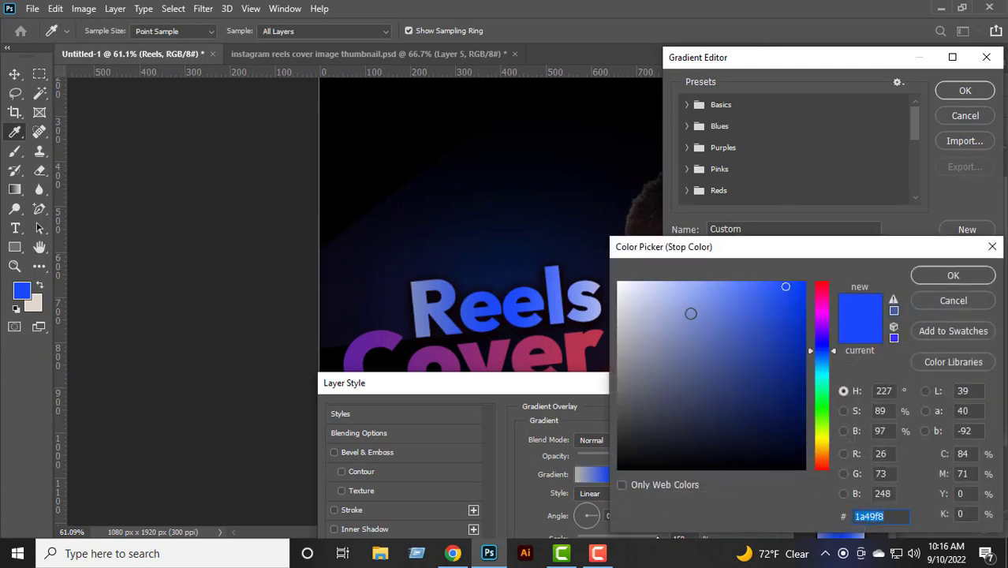
{"action": "mouse_move", "coordinate": [821, 407]}
{"action": "left_mouse_down"}
{"action": "mouse_move", "coordinate": [813, 475]}
{"action": "mouse_move", "coordinate": [824, 441]}
{"action": "mouse_move", "coordinate": [825, 451]}
{"action": "left_mouse_up"}
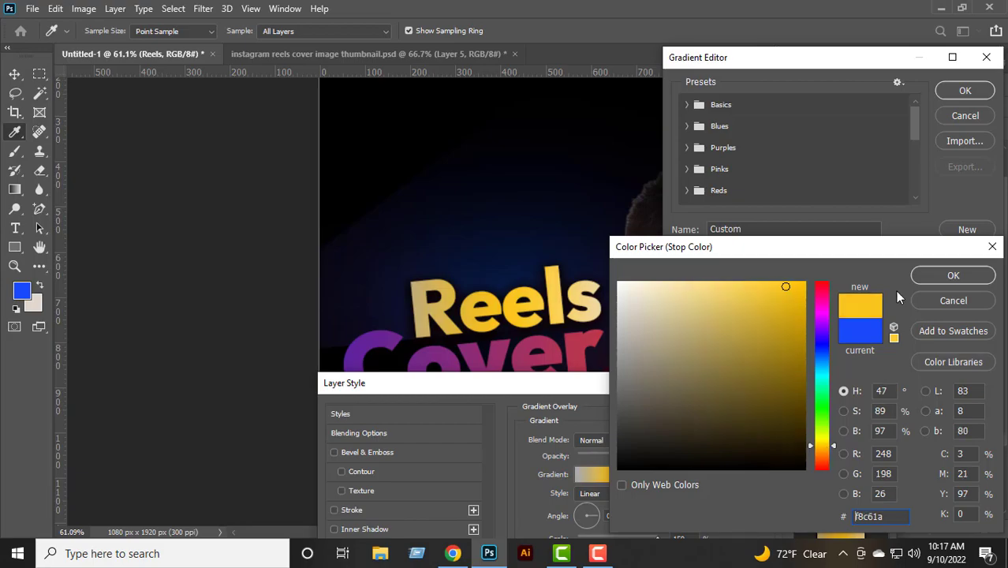
{"action": "left_click", "coordinate": [941, 278]}
{"action": "left_click", "coordinate": [965, 90]}
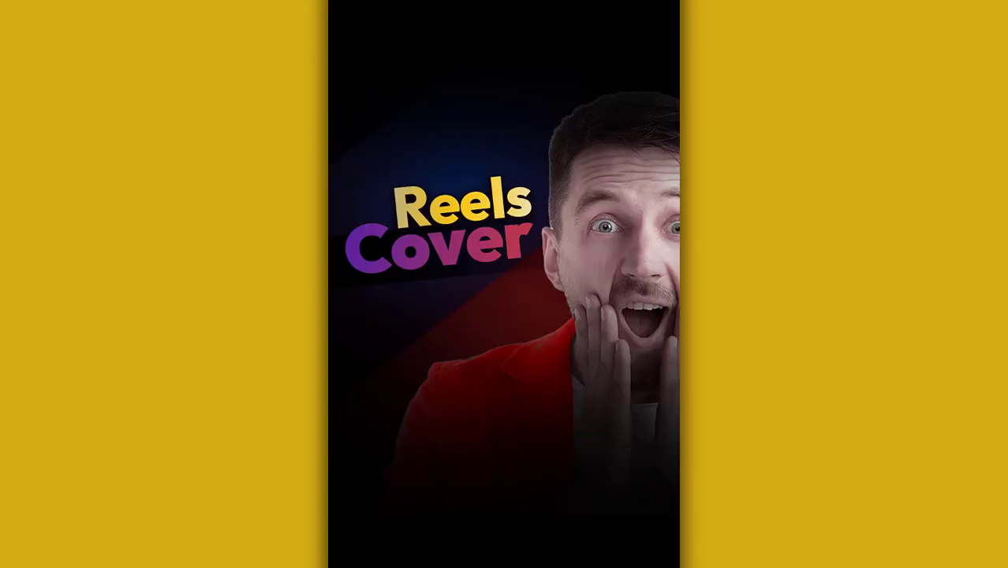